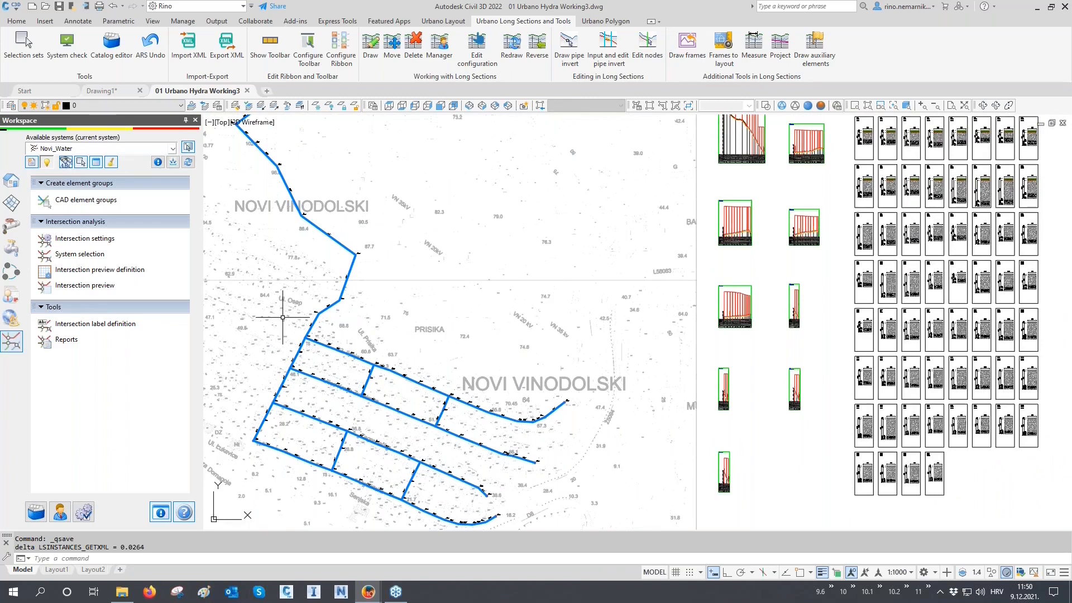
Open the Draw valves and hydrants tool for the Novi_Water system's node assembly schemes.
click(11, 180)
scroll(112, 260, down, 10)
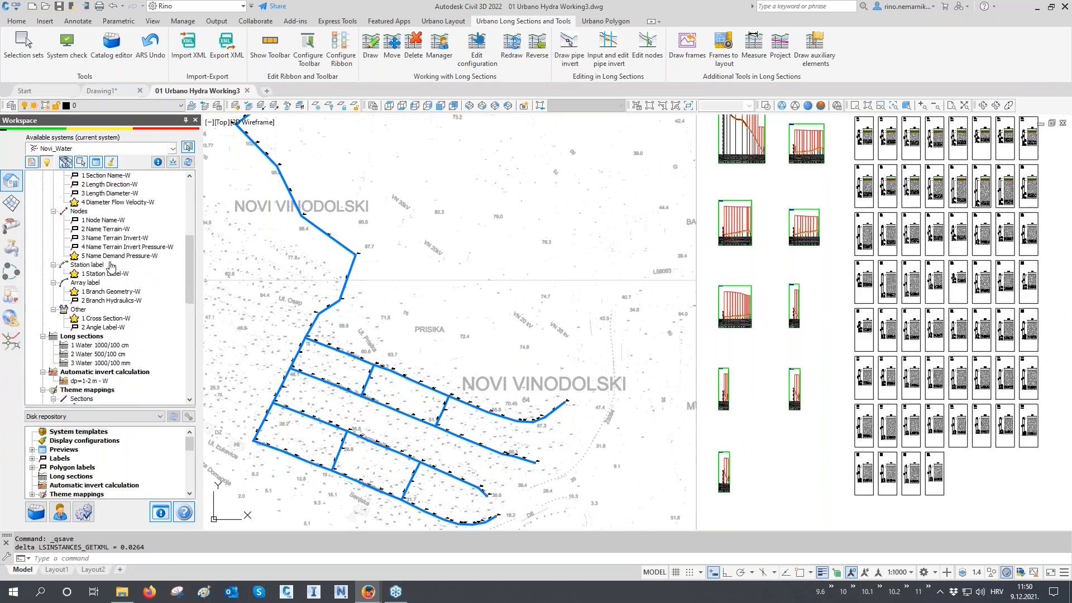
scroll(111, 266, down, 2)
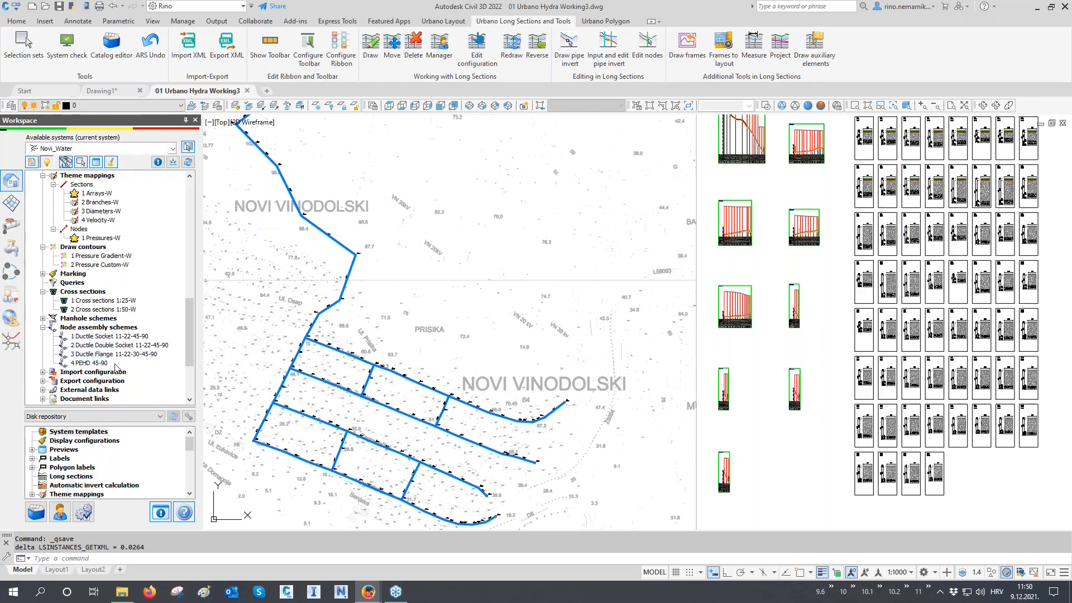
right_click(98, 328)
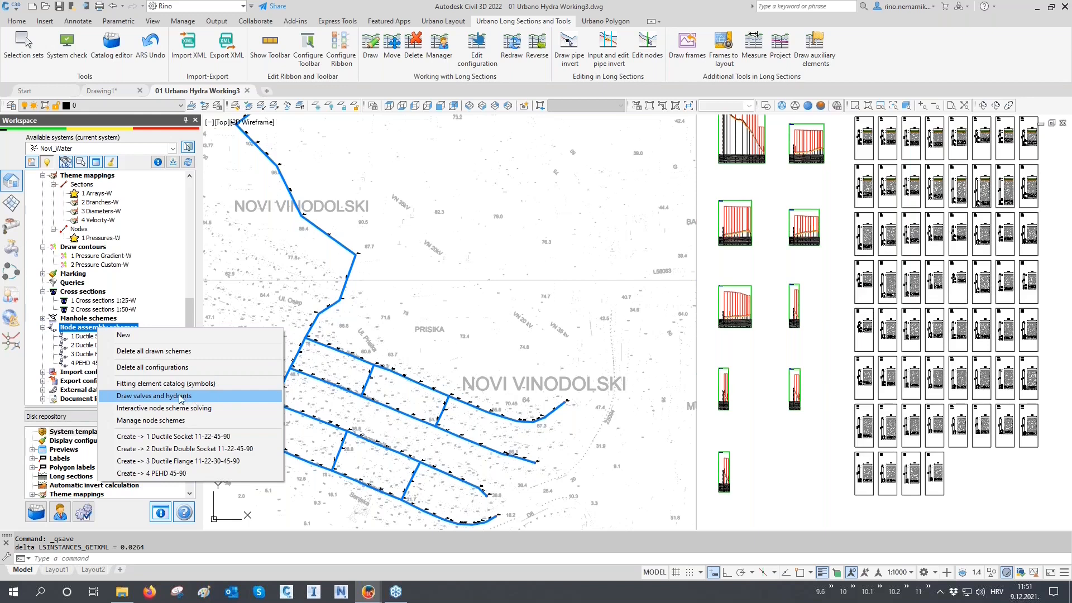
click(146, 396)
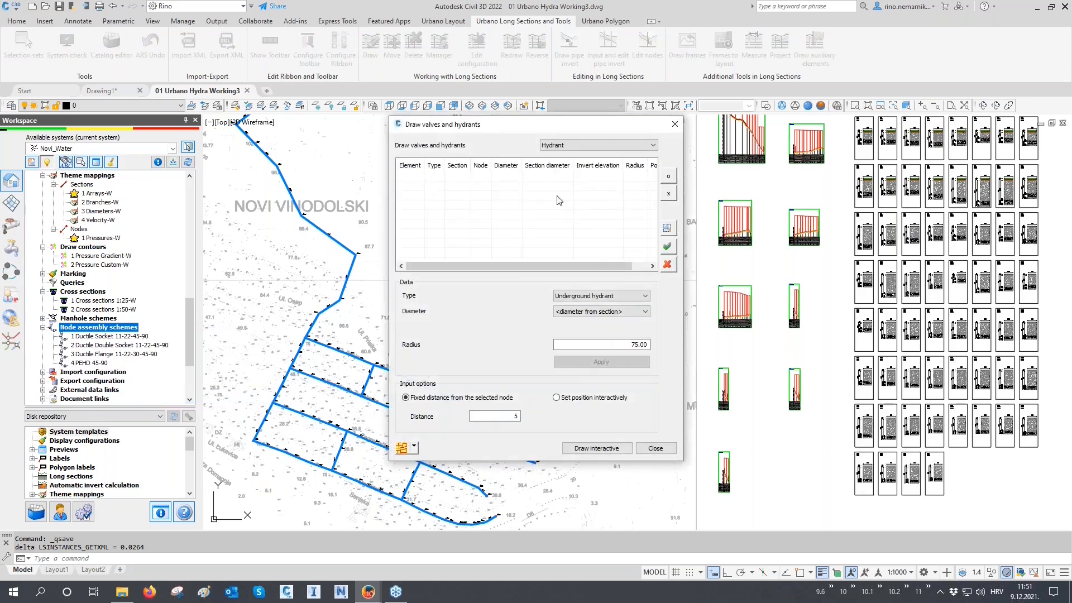
Set up Butterfly valves with the diameter taken from the section and a fixed distance of 5 from the selected node.
click(583, 151)
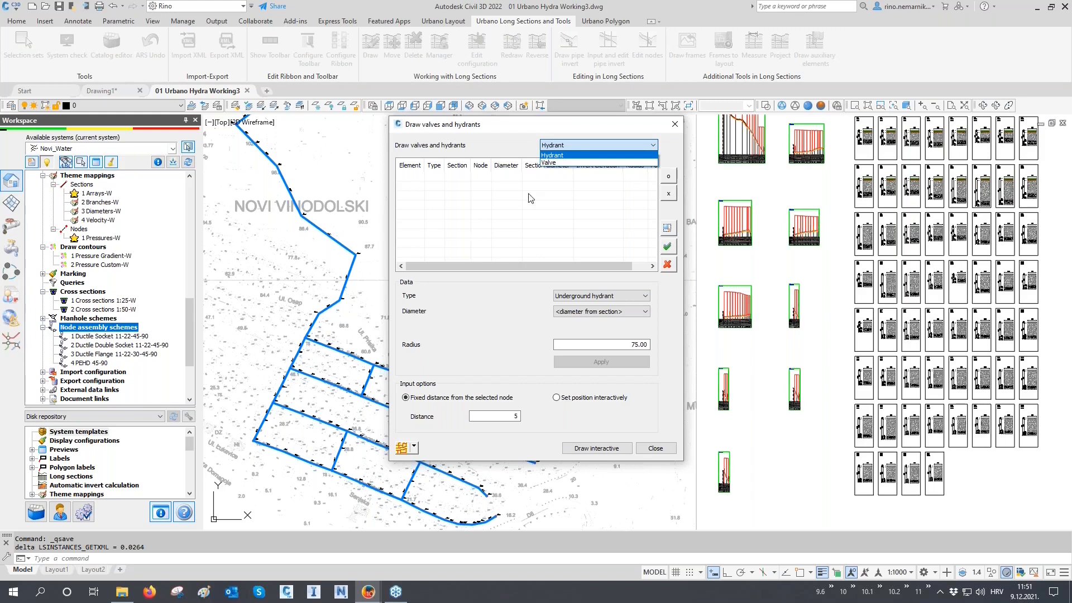
click(555, 162)
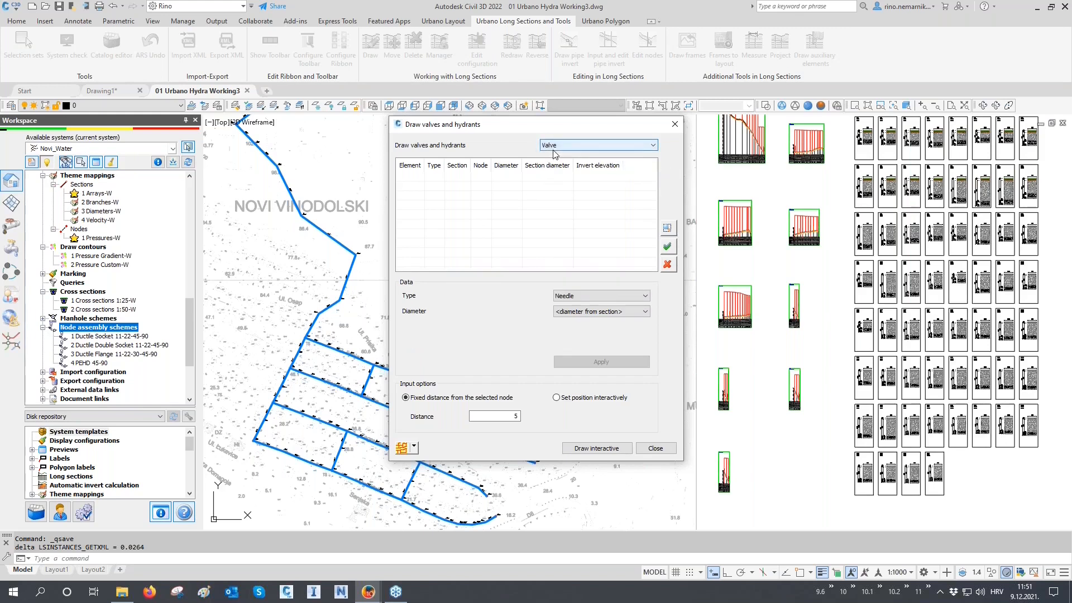
click(588, 296)
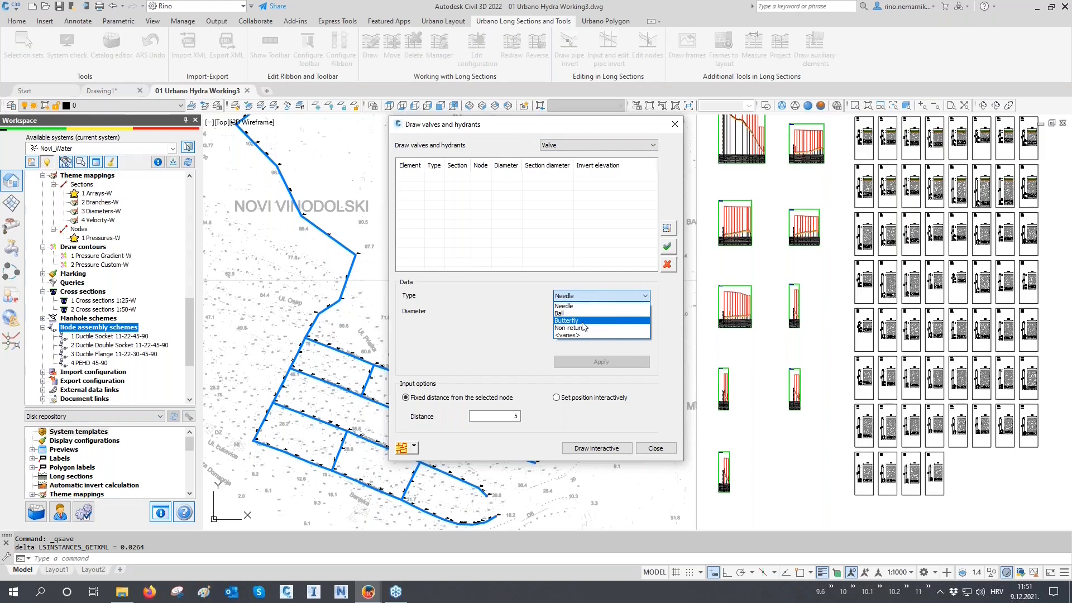
click(586, 322)
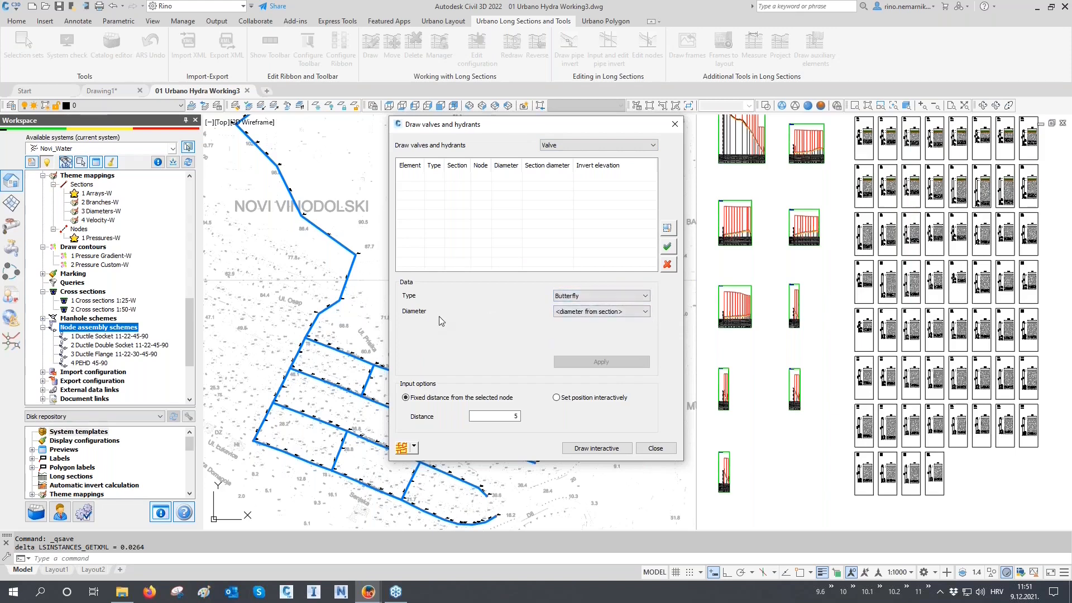
click(623, 310)
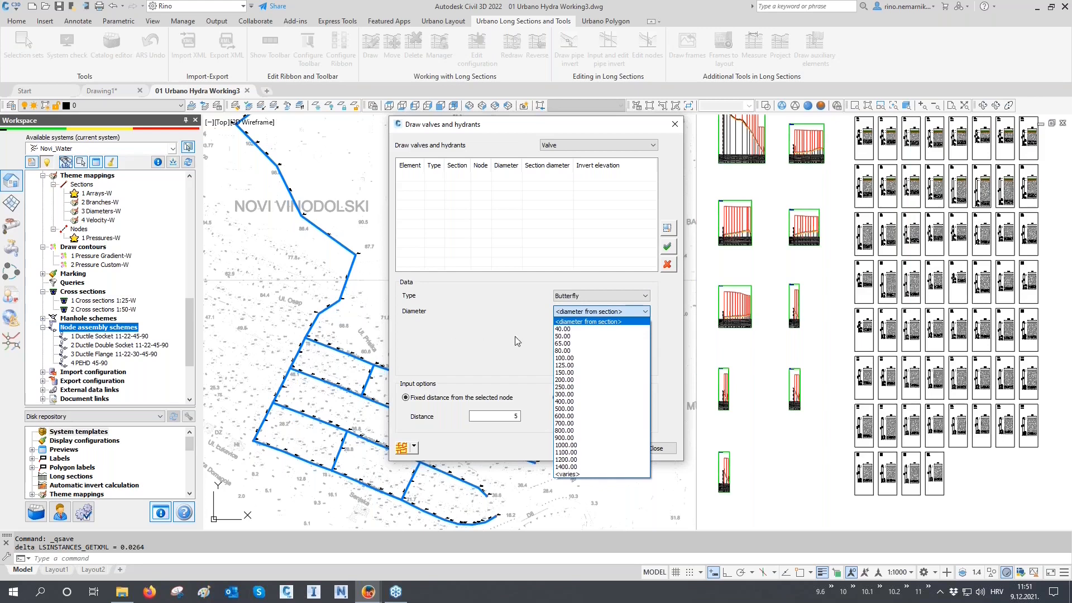
click(587, 311)
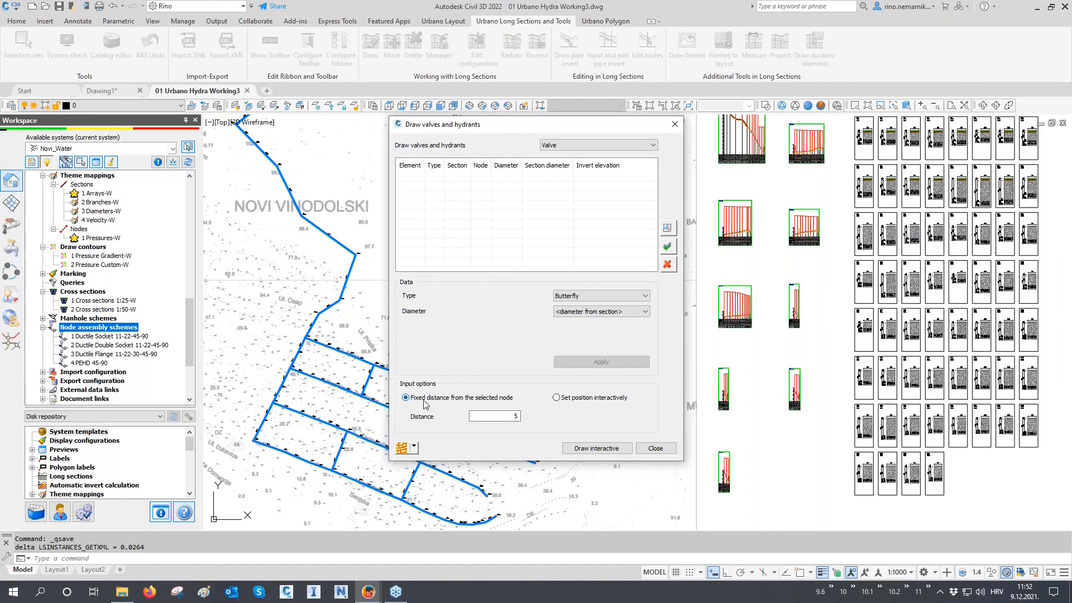
double_click(516, 416)
click(518, 416)
Interactively place butterfly valves at node A1.8 on the 180 mm branch toward H1.1 and the 315 mm pipe toward A1.9.
click(597, 449)
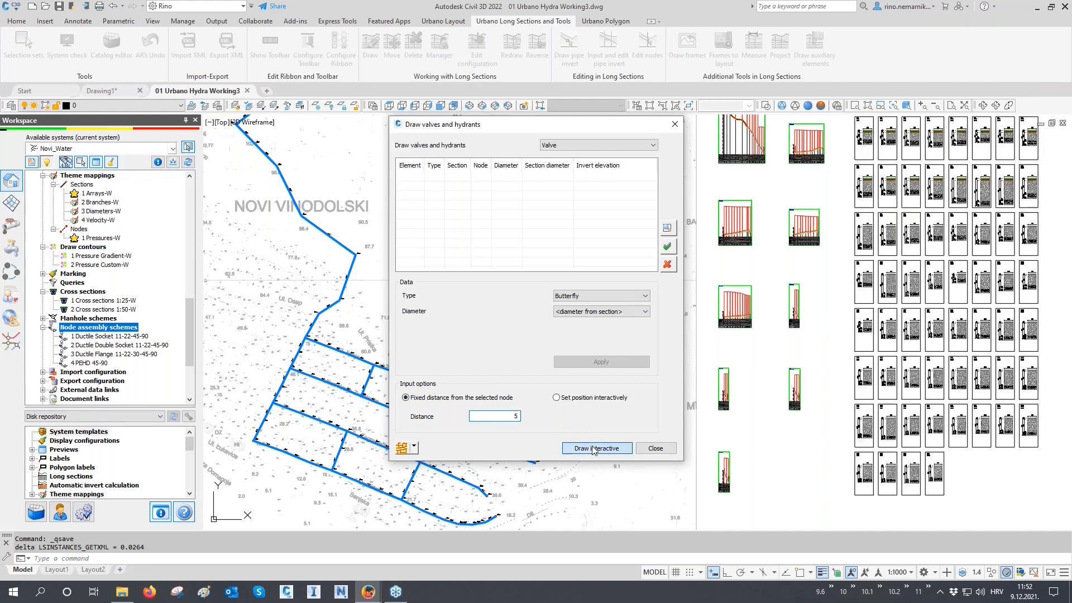
middle_drag(335, 383, 422, 374)
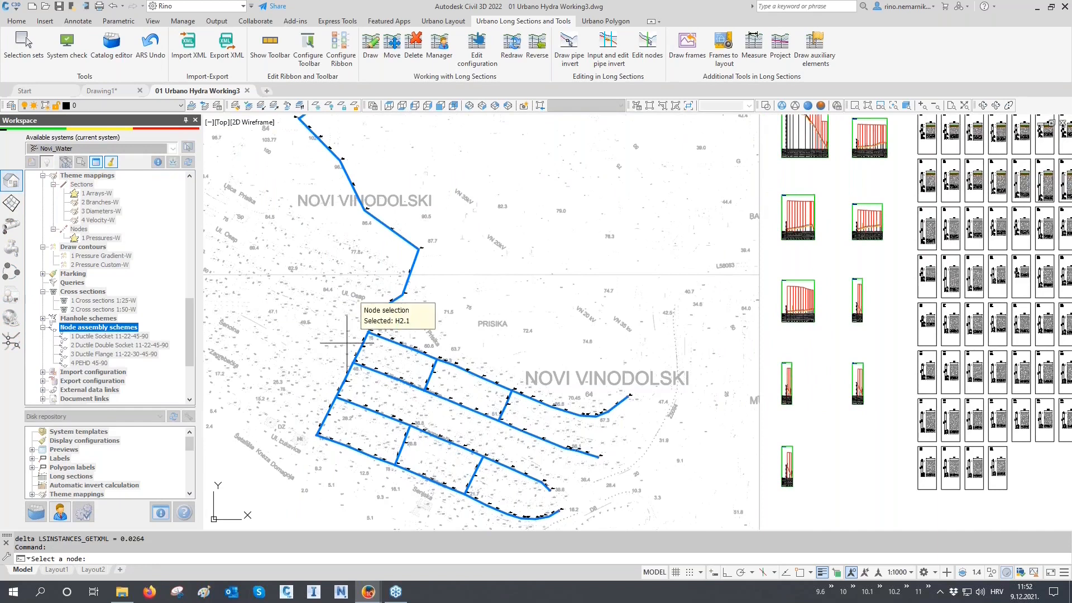
scroll(366, 332, up, 4)
scroll(368, 333, up, 2)
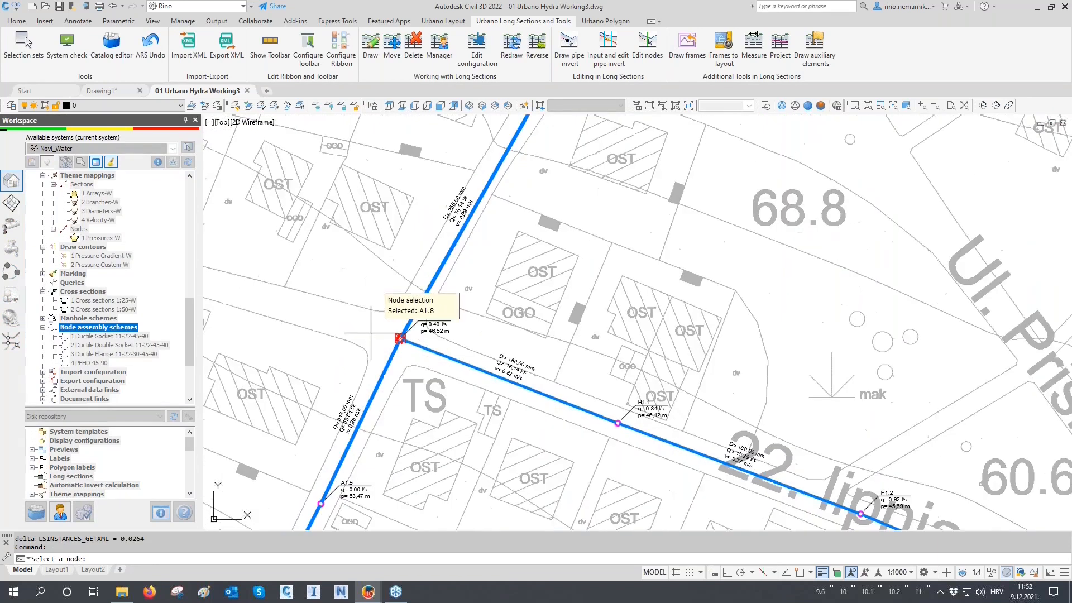
scroll(377, 338, up, 2)
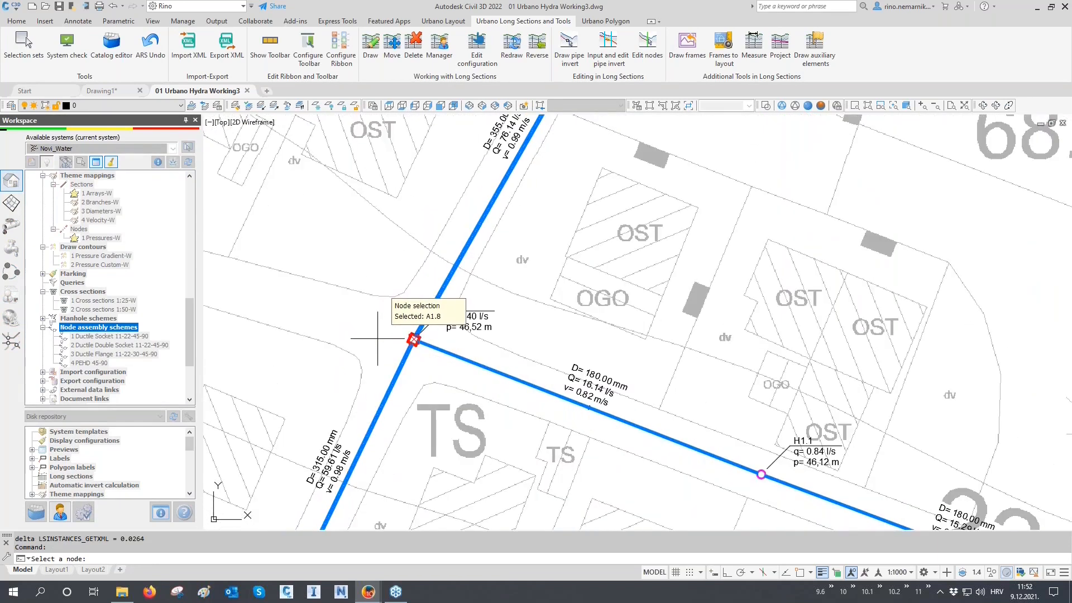
click(413, 341)
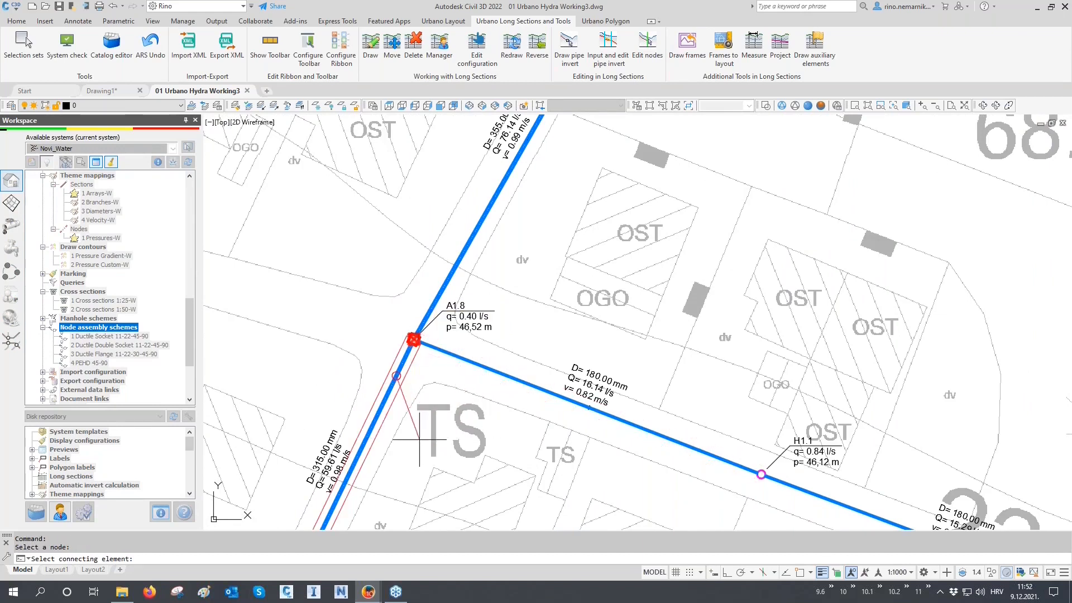
click(477, 410)
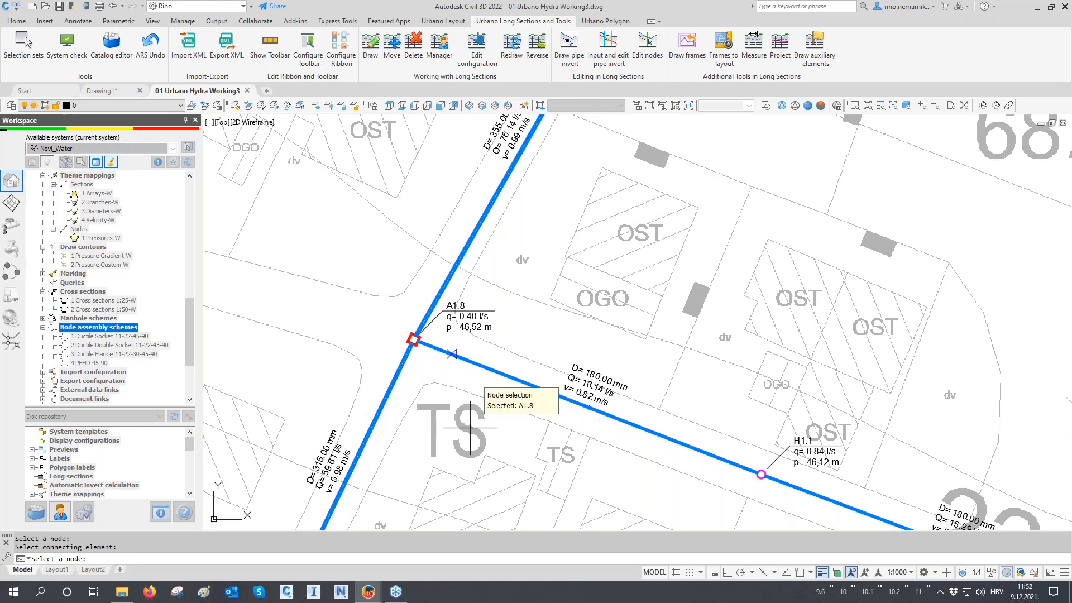
click(419, 345)
click(419, 431)
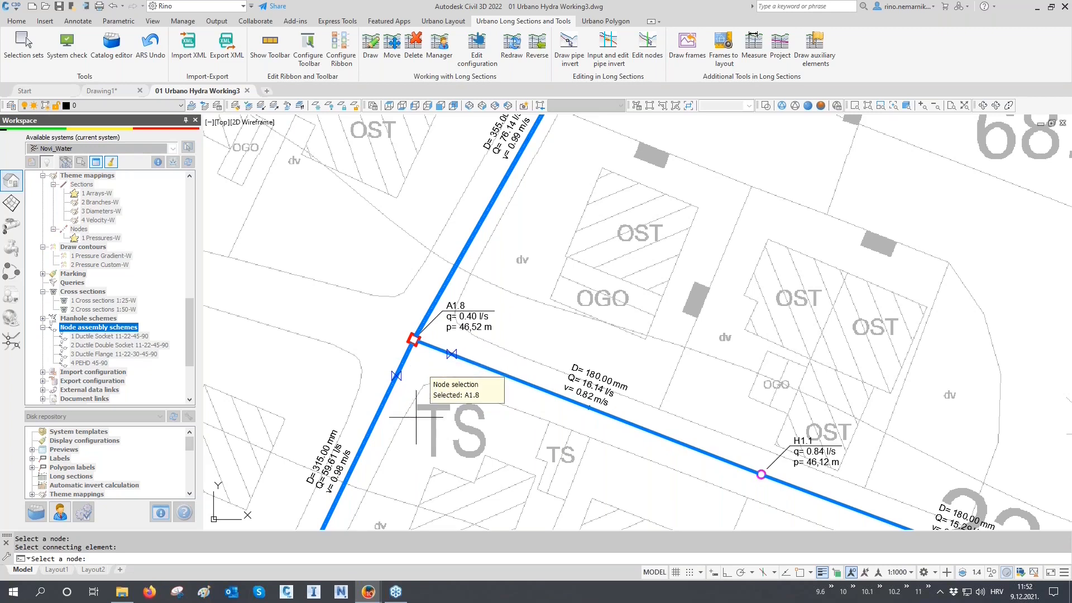
scroll(416, 391, down, 5)
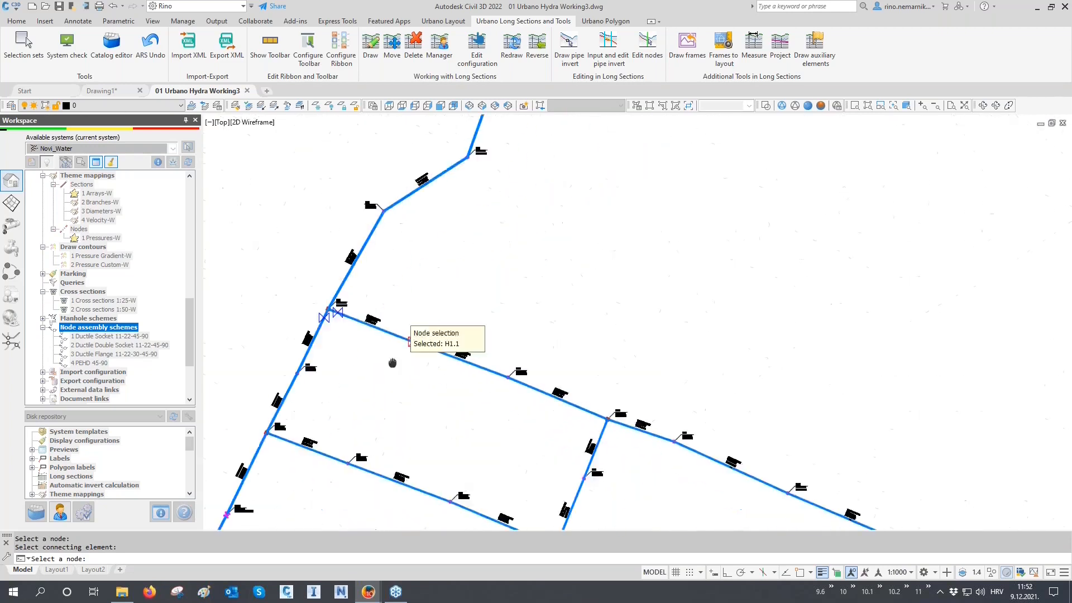
scroll(558, 404, up, 4)
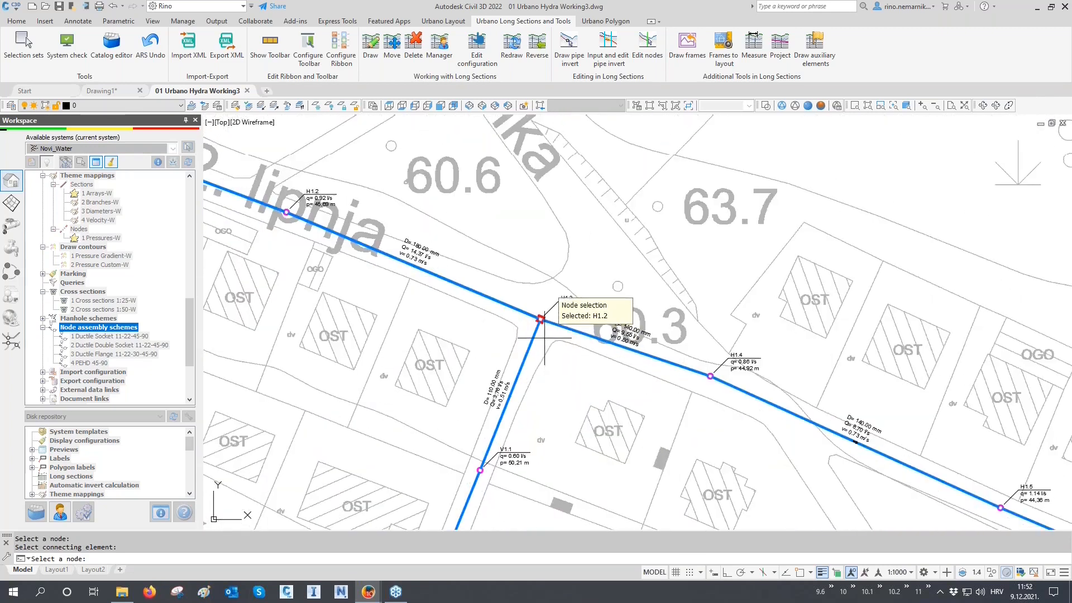
click(541, 318)
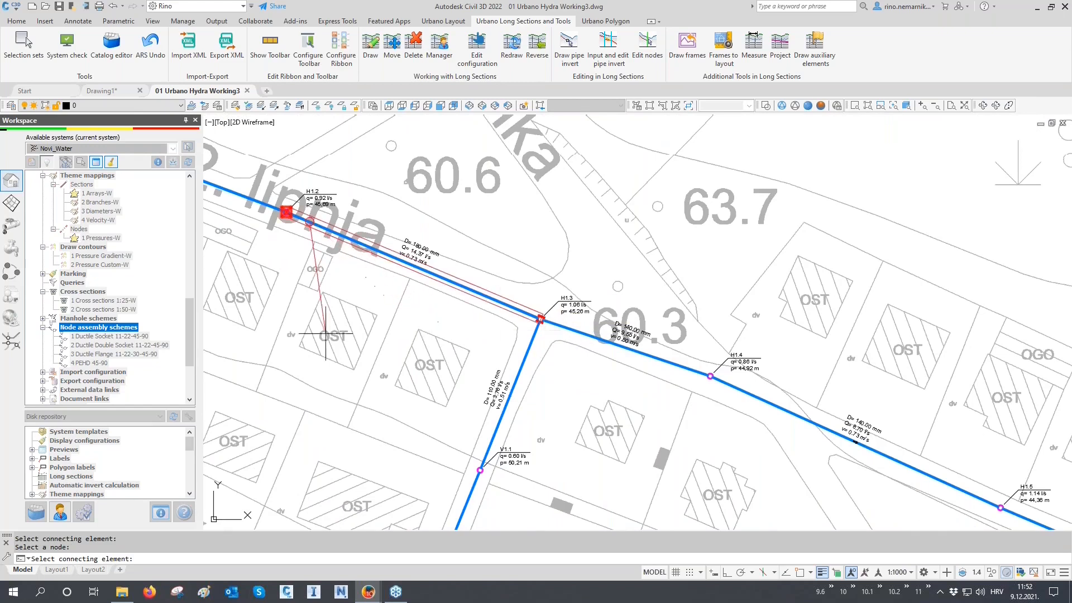
key(Escape)
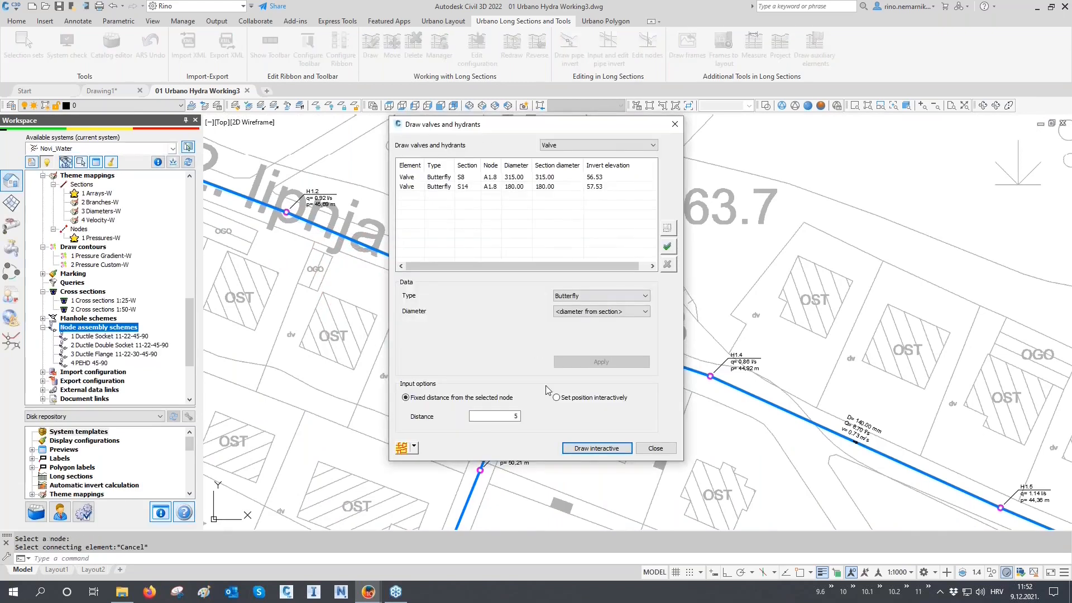
Restart interactive drawing and place valves at node H1.3 on the 140 mm pipe toward H1.4 and the 110 mm branch.
click(583, 448)
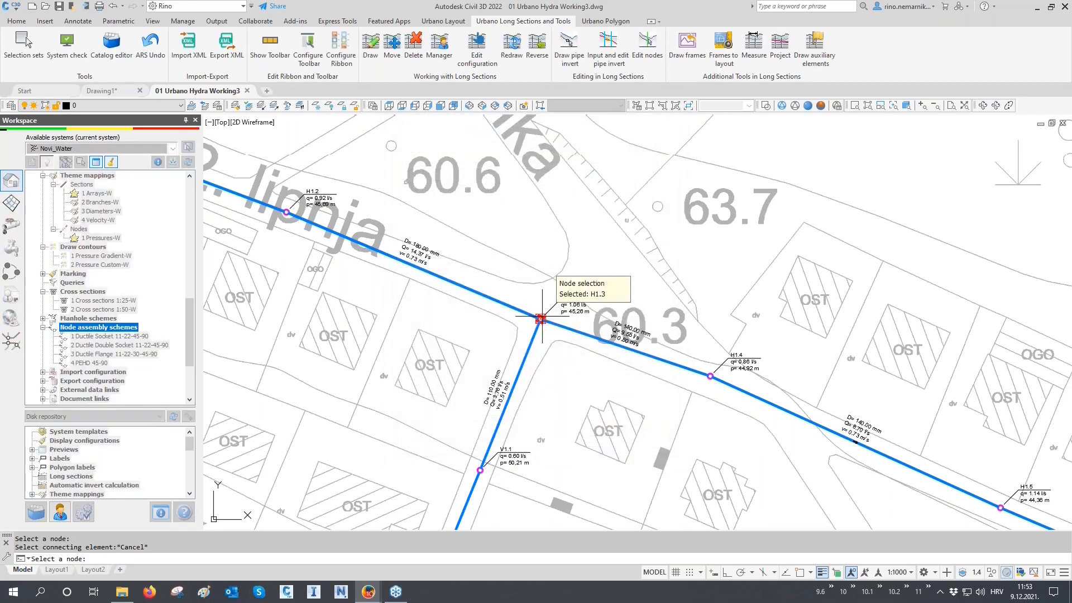
scroll(549, 312, down, 5)
scroll(335, 234, up, 5)
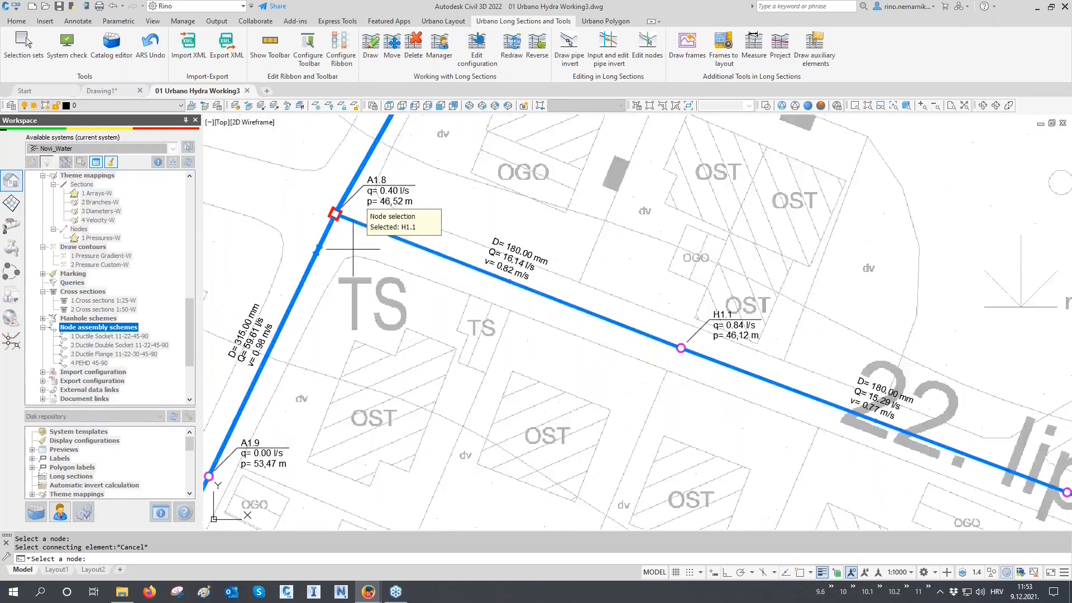
scroll(351, 254, down, 5)
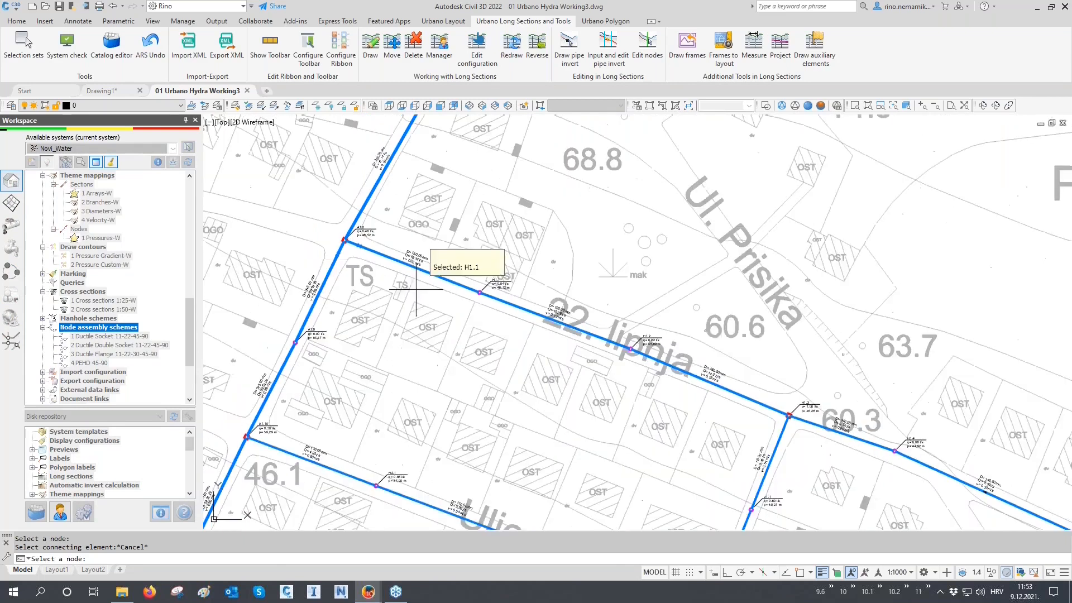
scroll(553, 358, up, 5)
scroll(553, 358, up, 2)
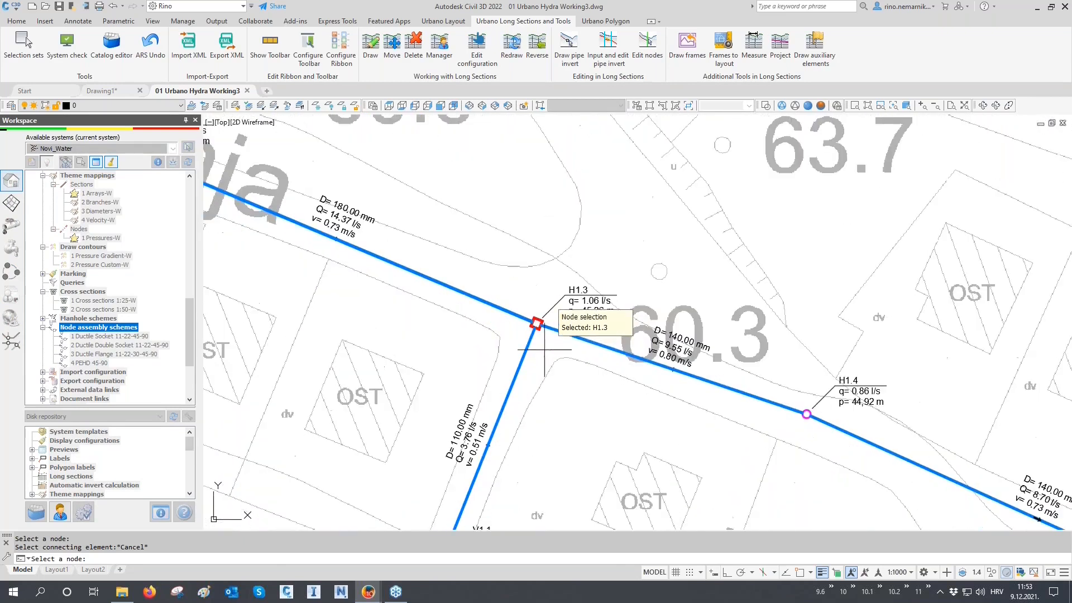
click(536, 325)
click(592, 381)
click(538, 325)
click(521, 362)
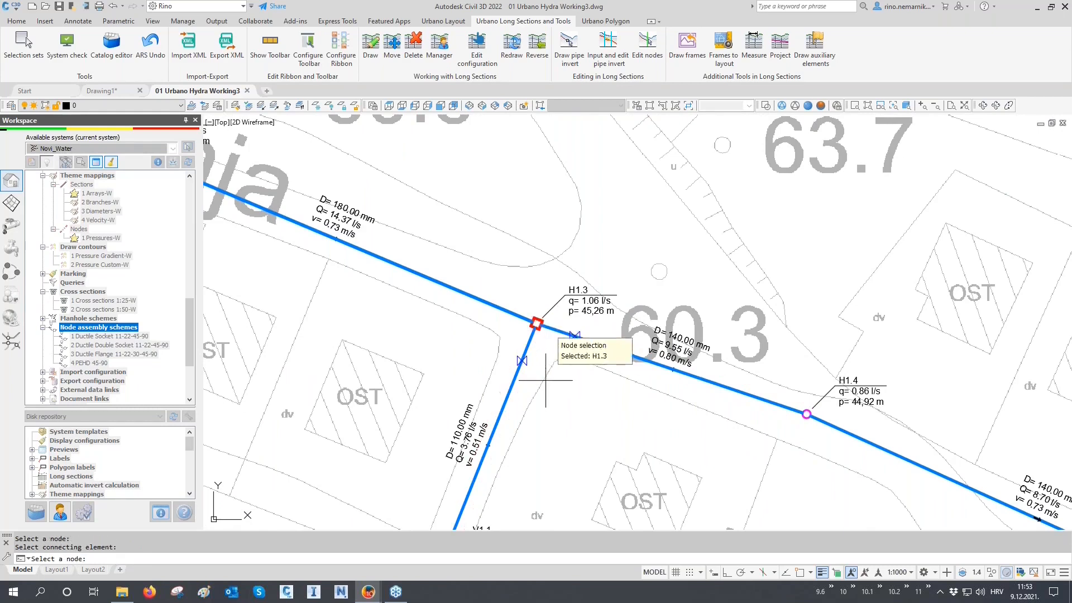
Place valves at node H1.6 on the 110 mm pipe toward H1.7 and on the 110 mm side branch.
scroll(485, 334, down, 5)
scroll(682, 409, up, 5)
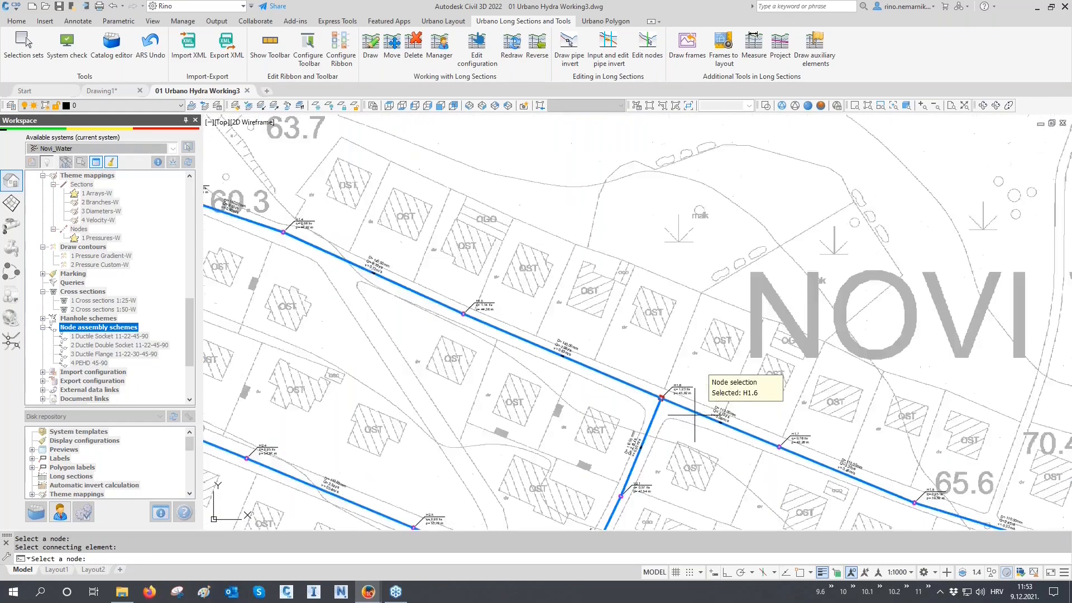
click(610, 370)
click(642, 385)
click(613, 374)
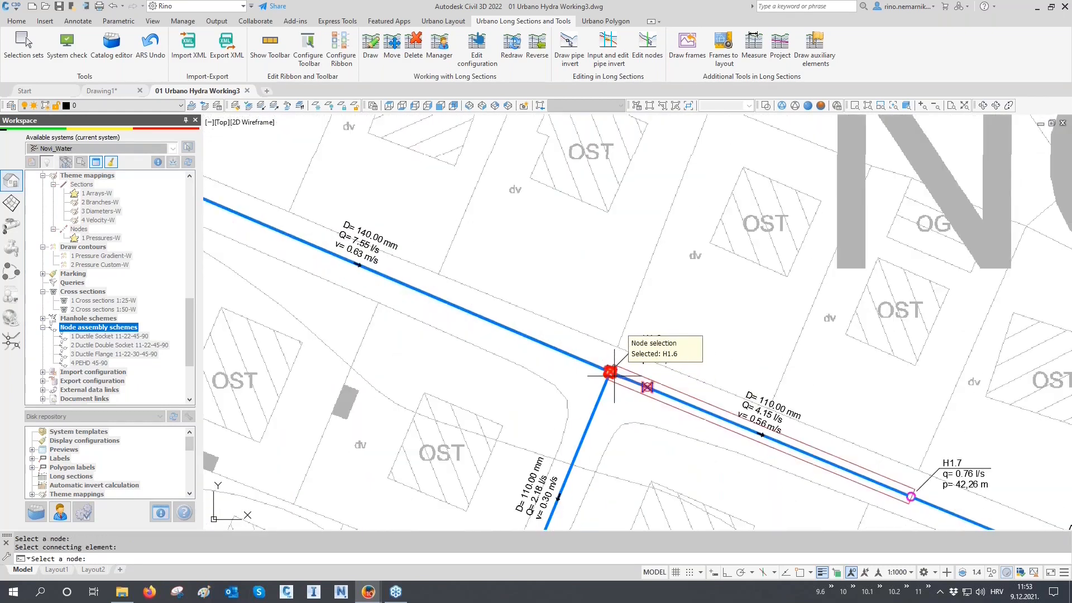
click(622, 440)
Place valves at node A1.10 on the 110 mm branch toward H2.1 and on the downstream 315 mm main pipe.
scroll(648, 349, down, 4)
scroll(649, 349, down, 5)
scroll(477, 357, up, 6)
scroll(444, 327, up, 4)
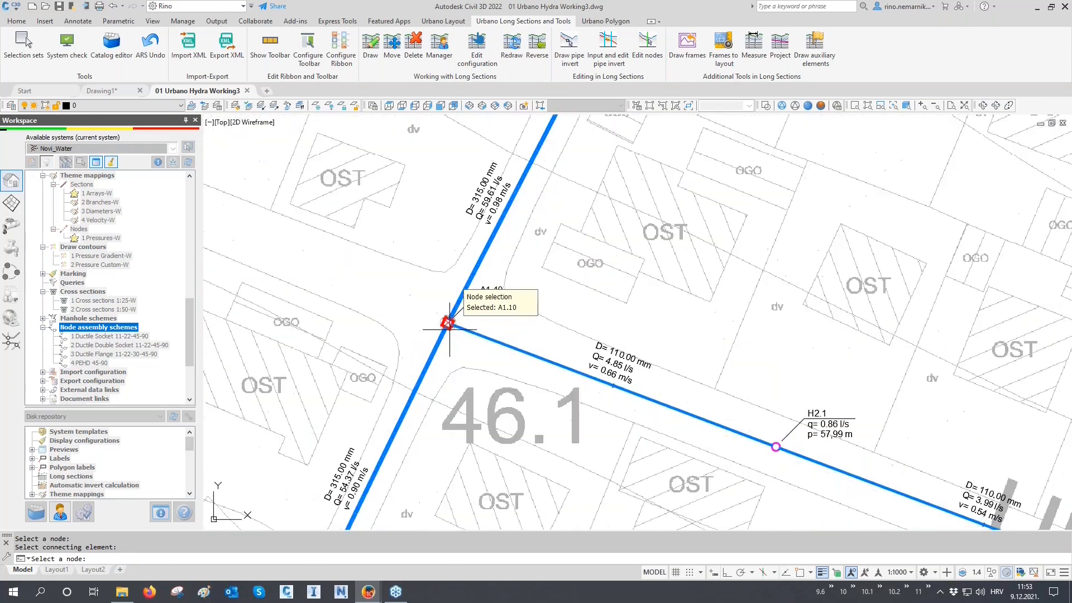
click(447, 325)
click(431, 358)
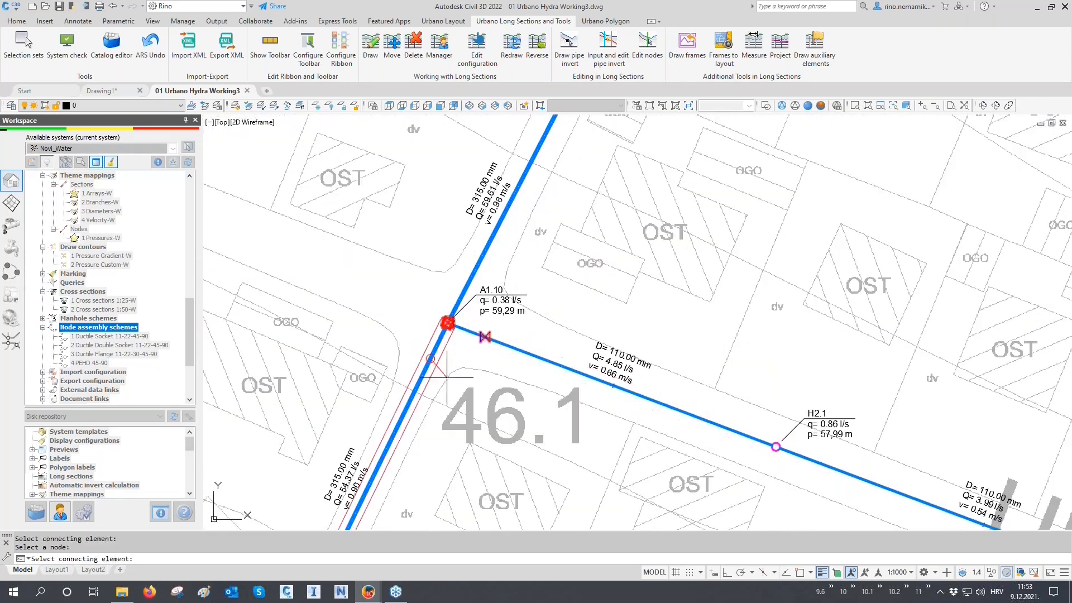
Place valves at node H2.3 on the connecting pipe up to H1.3 and on the pipe continuing along the street.
scroll(413, 354, down, 4)
scroll(565, 406, up, 4)
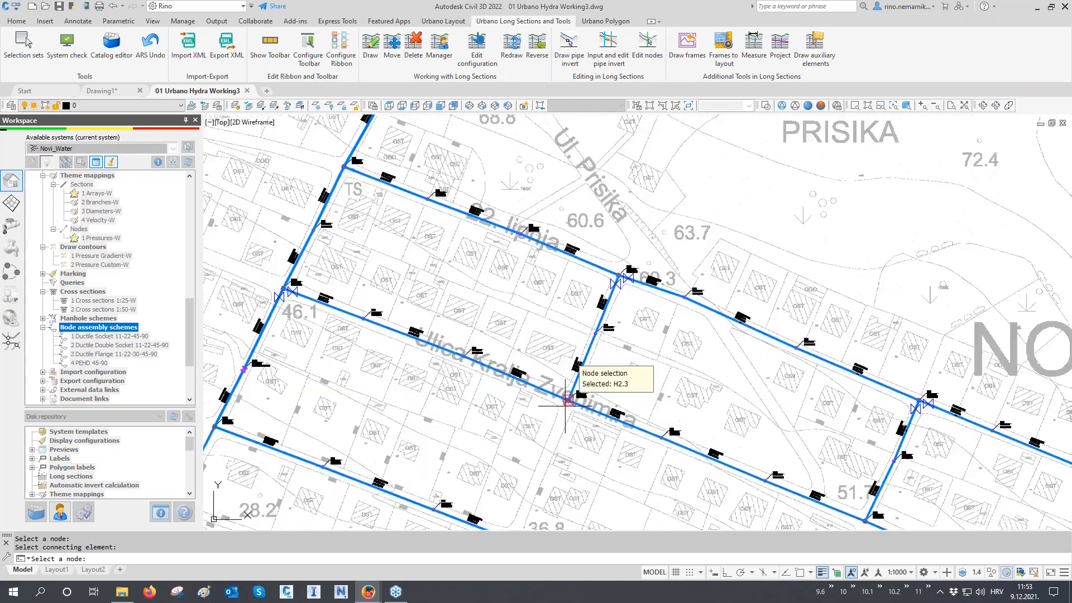
click(571, 392)
click(600, 352)
click(572, 394)
click(618, 426)
Place valves at node H2.6 on the 110 mm pipe toward V2.1 and the 110 mm pipe toward H2.7.
scroll(468, 313, down, 2)
scroll(468, 314, down, 3)
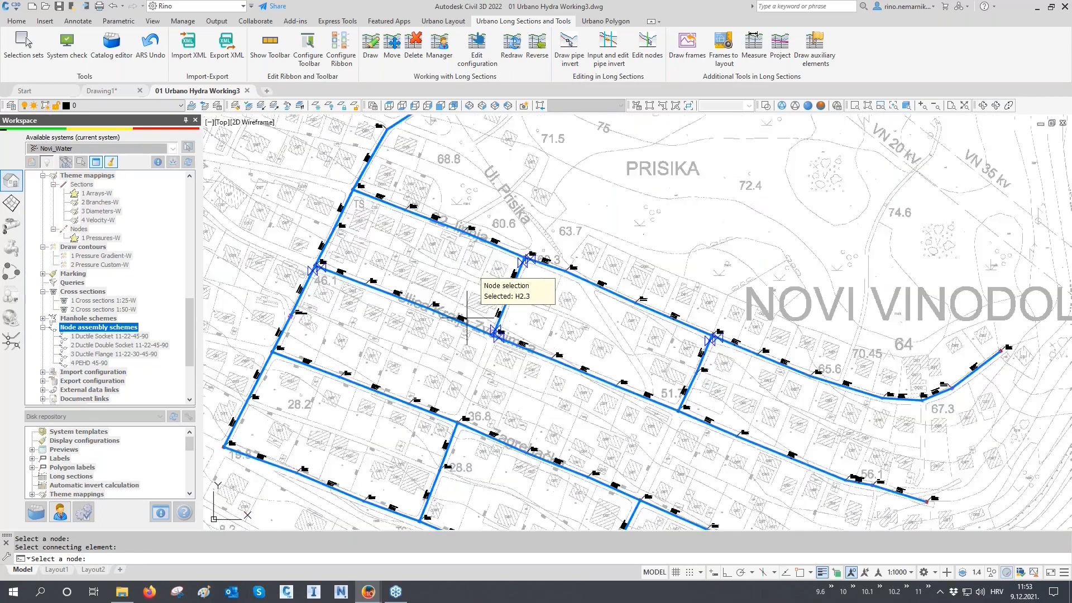
scroll(670, 383, up, 5)
click(618, 404)
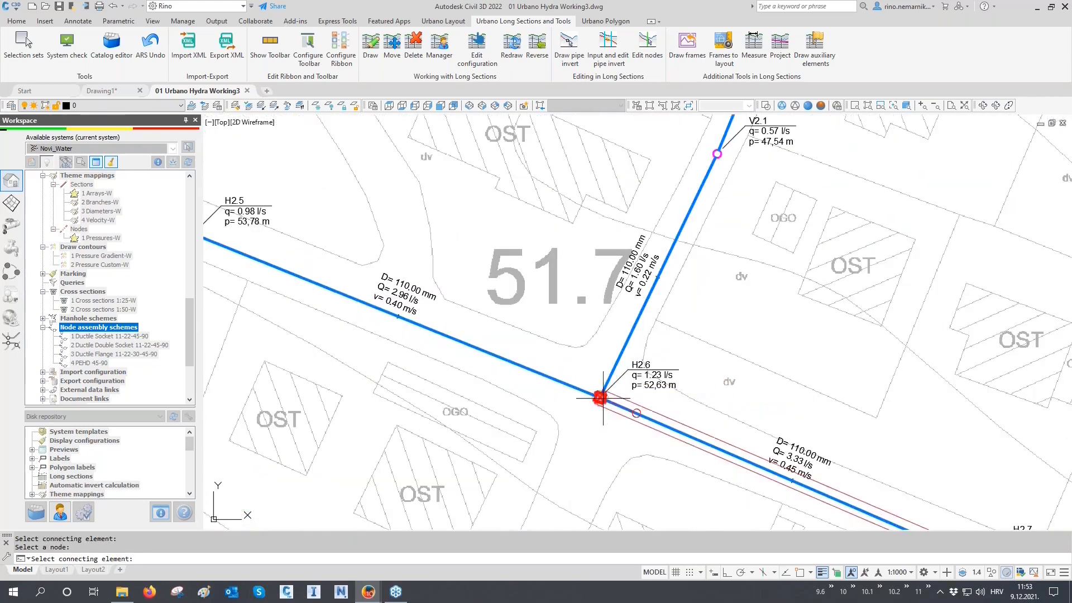
click(614, 384)
click(607, 395)
click(628, 410)
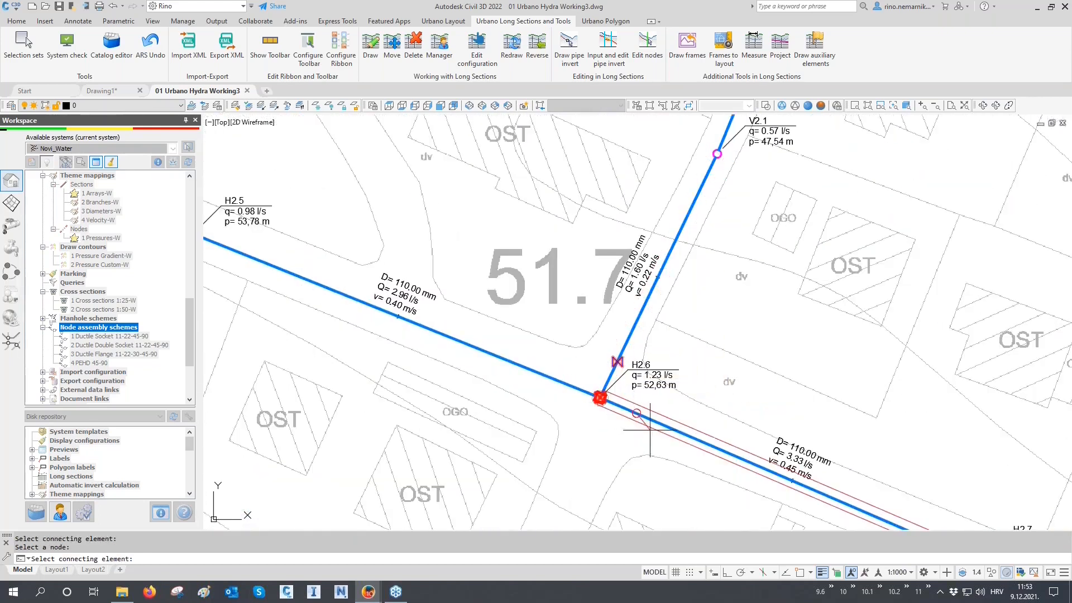
Place valves at the main-pipe junction just before node A1.13, on the side branch and on the main pipe toward A1.13.
scroll(648, 330, down, 5)
scroll(649, 330, down, 3)
middle_drag(451, 317, 682, 340)
scroll(478, 315, up, 3)
scroll(475, 314, up, 4)
click(433, 271)
click(491, 292)
click(433, 271)
click(429, 277)
scroll(388, 257, down, 2)
scroll(388, 257, down, 2)
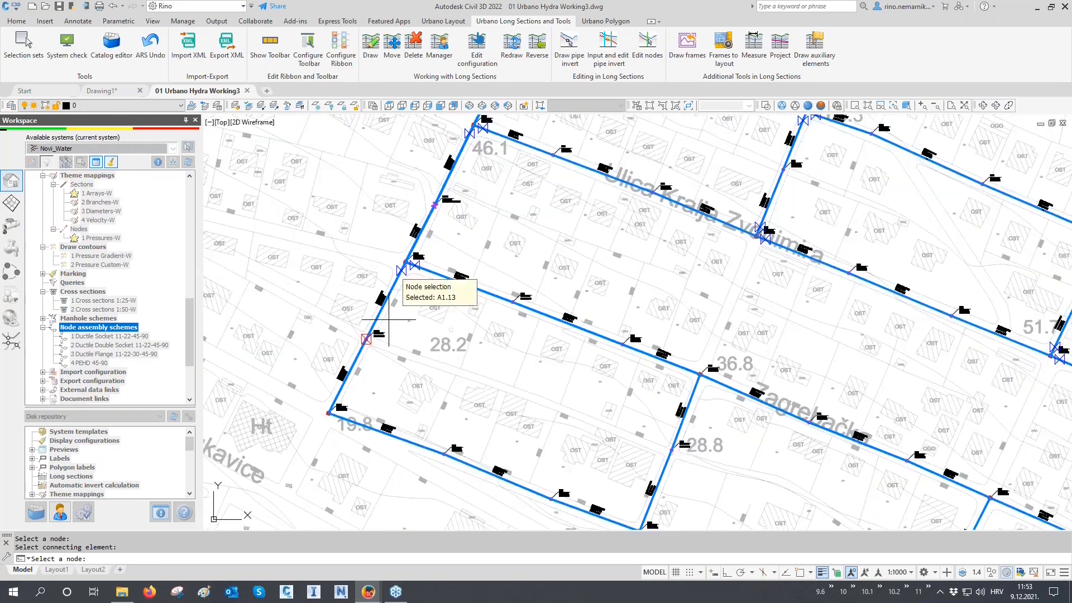
Place valves at node H3.3 on the 160 mm pipe toward H3.4 and on the 110 mm pipe toward V3.1.
middle_drag(388, 319, 274, 282)
scroll(591, 347, up, 2)
scroll(589, 348, up, 2)
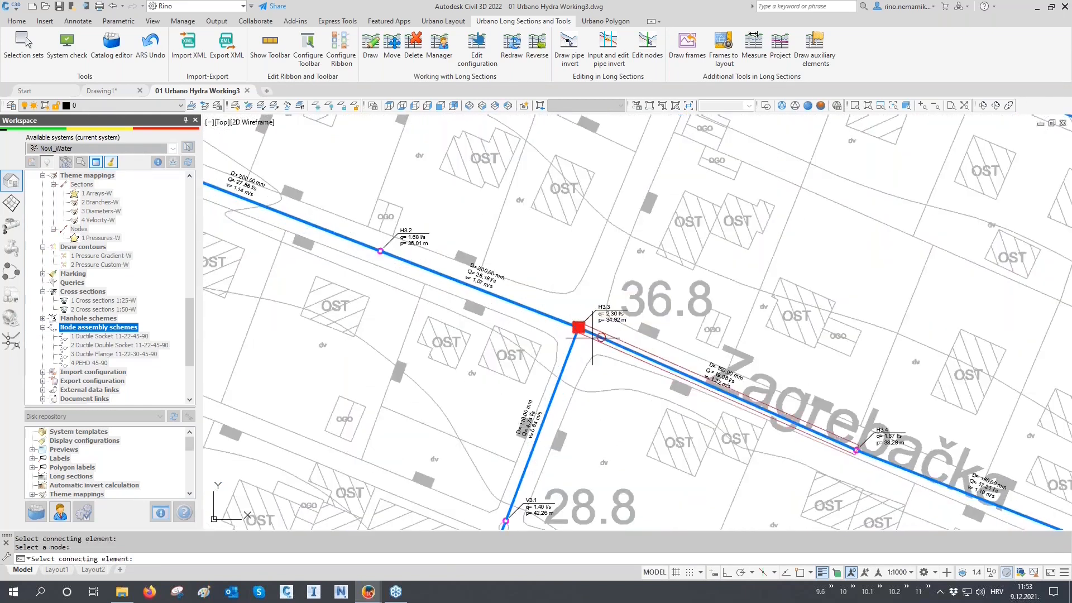
click(581, 348)
click(581, 351)
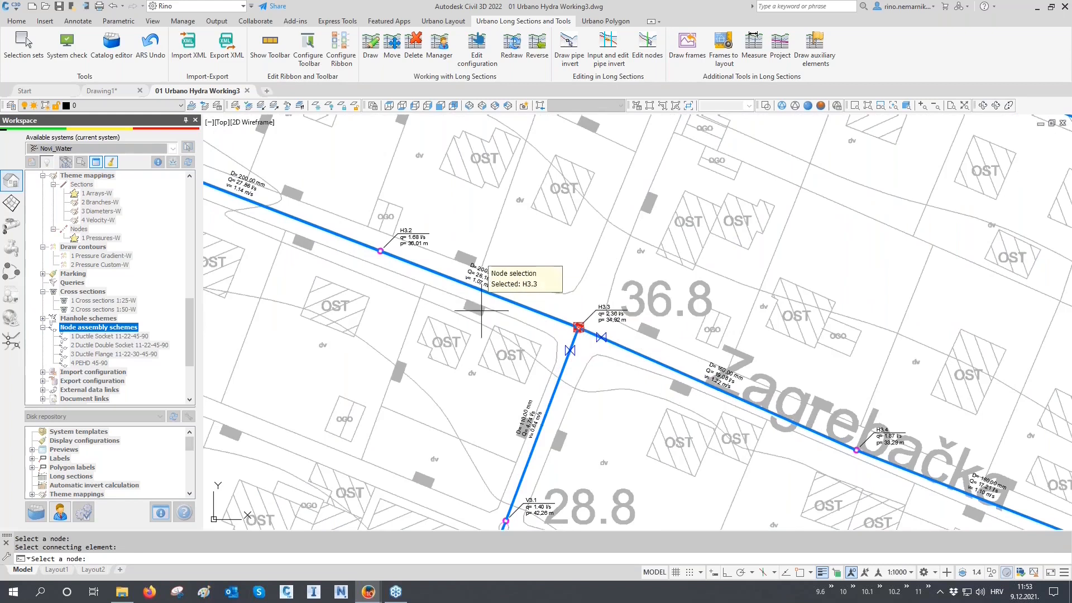
Place valves at node H3.6 on the 110 mm pipe toward H3.7 and on the 110 mm side branch.
scroll(466, 301, down, 6)
scroll(671, 379, up, 5)
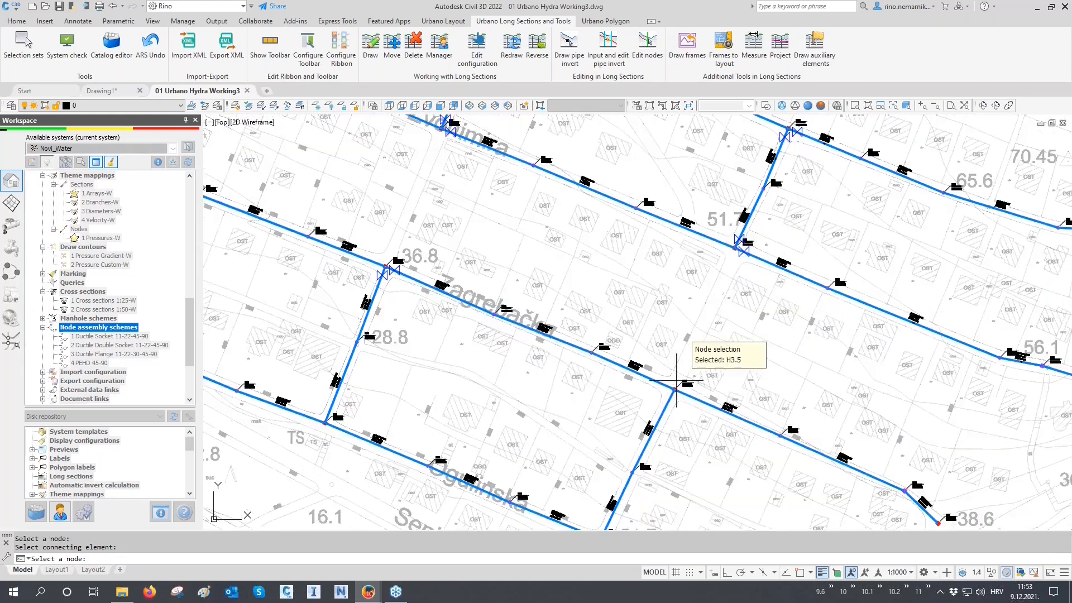
click(667, 401)
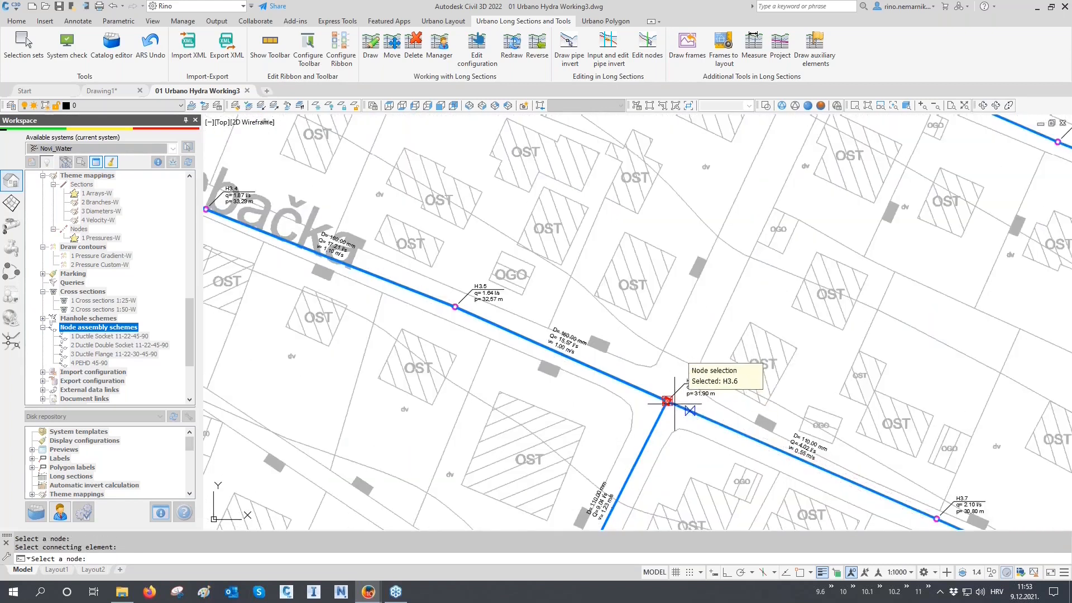
click(666, 423)
Place a valve at the corner junction of the main pipe, on the 180 mm pipe leading to H4.2.
scroll(690, 312, down, 4)
scroll(260, 303, up, 4)
scroll(260, 303, up, 4)
click(256, 303)
click(285, 314)
Place valves at node H4.3 on the pipe toward V3.1 and on the 125 mm pipe toward H4.4.
scroll(305, 280, down, 2)
scroll(620, 438, down, 3)
scroll(620, 435, up, 5)
click(611, 342)
click(612, 342)
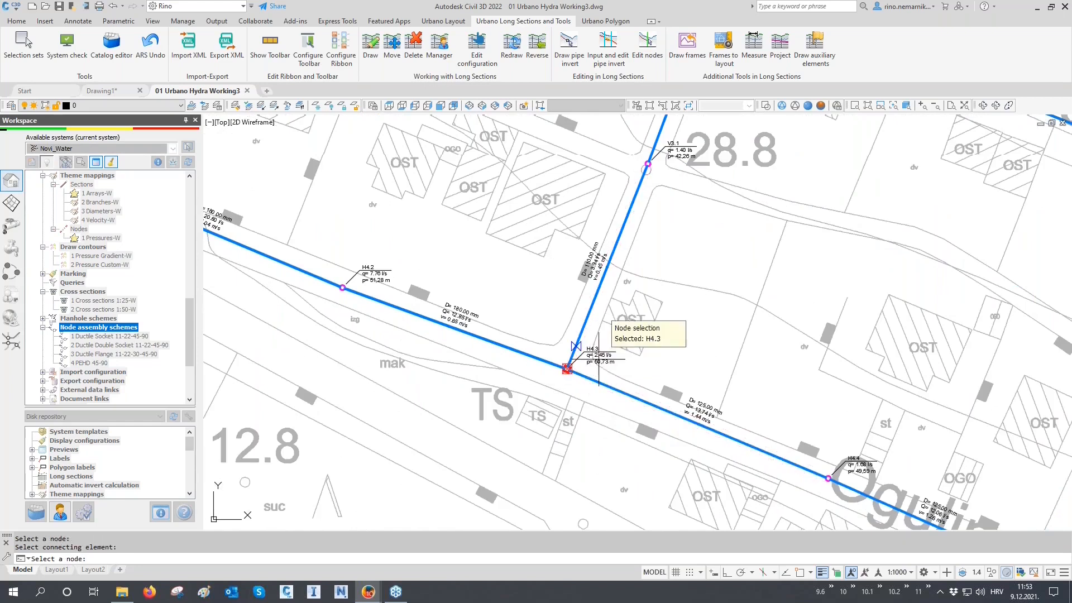
click(575, 373)
click(595, 412)
scroll(441, 349, down, 4)
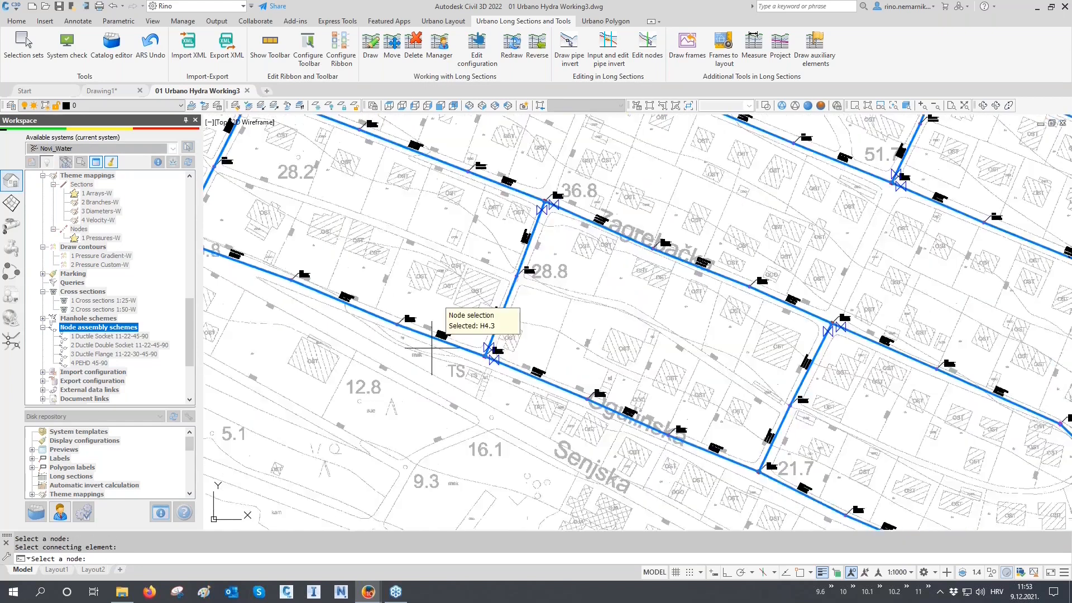
Place valves at node H4.6 on the 110 mm pipe toward V4.1 and the 110 mm pipe continuing along the street, and finish drawing.
scroll(638, 426, up, 6)
click(638, 426)
click(647, 390)
click(665, 443)
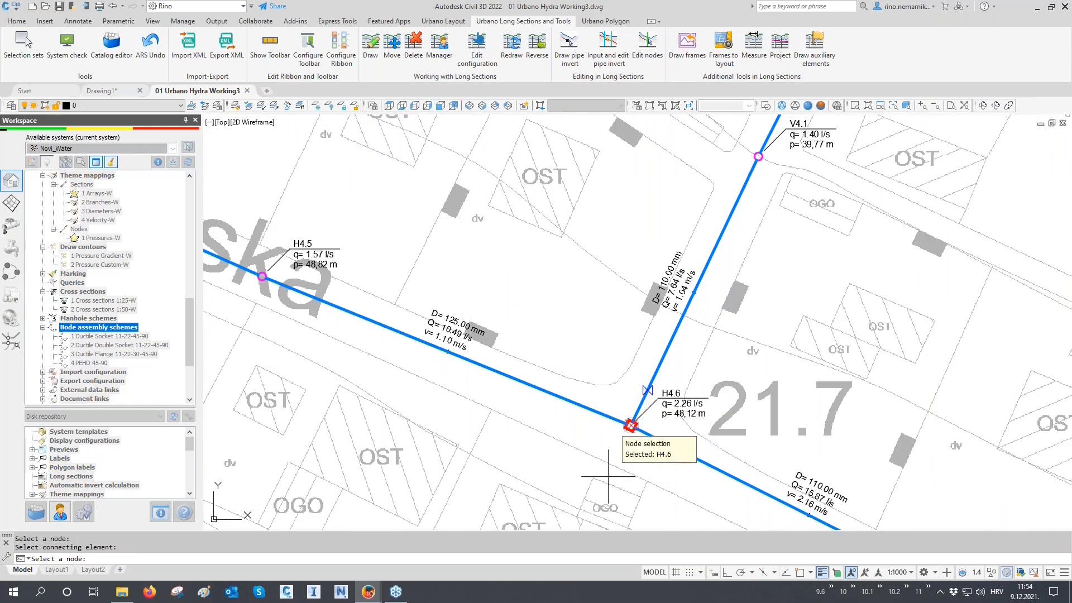
key(Return)
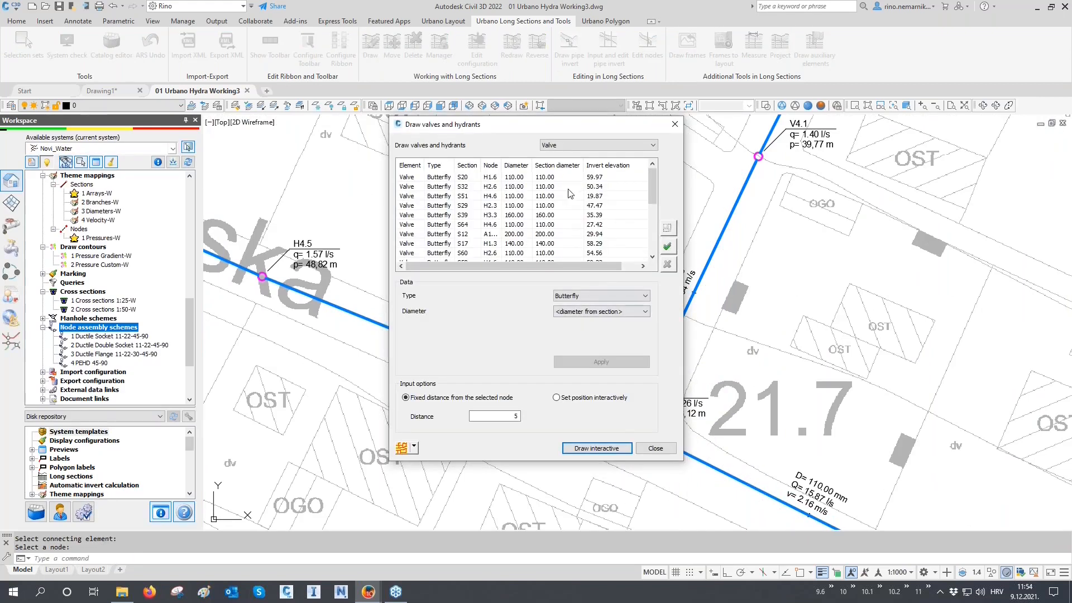
Review the list of drawn valves, close it, and inspect the valve symbols around node A1.8 in the drawing.
scroll(570, 182, down, 4)
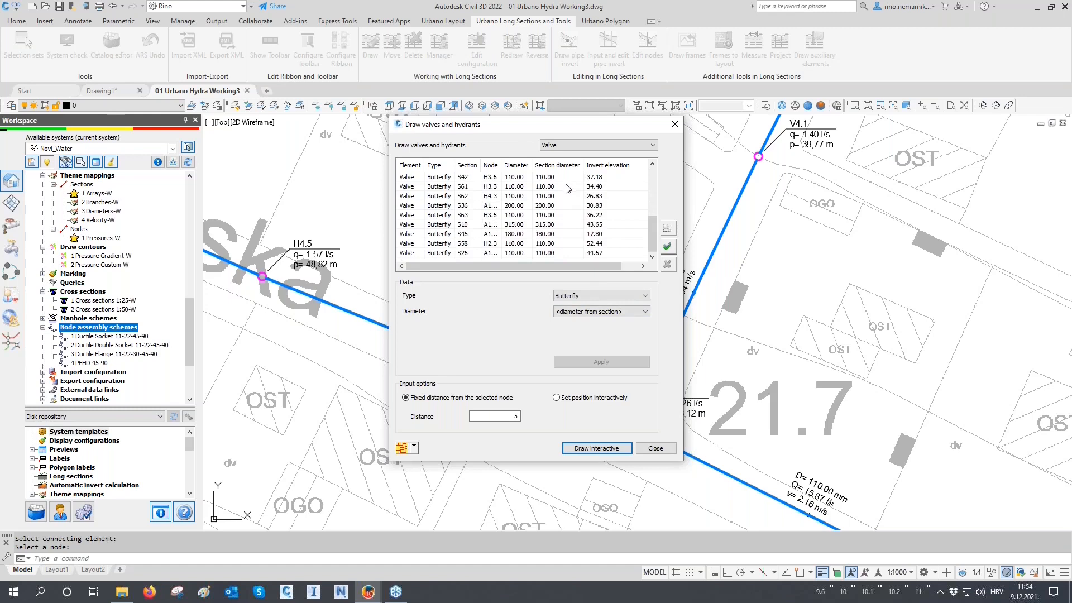
scroll(480, 194, up, 5)
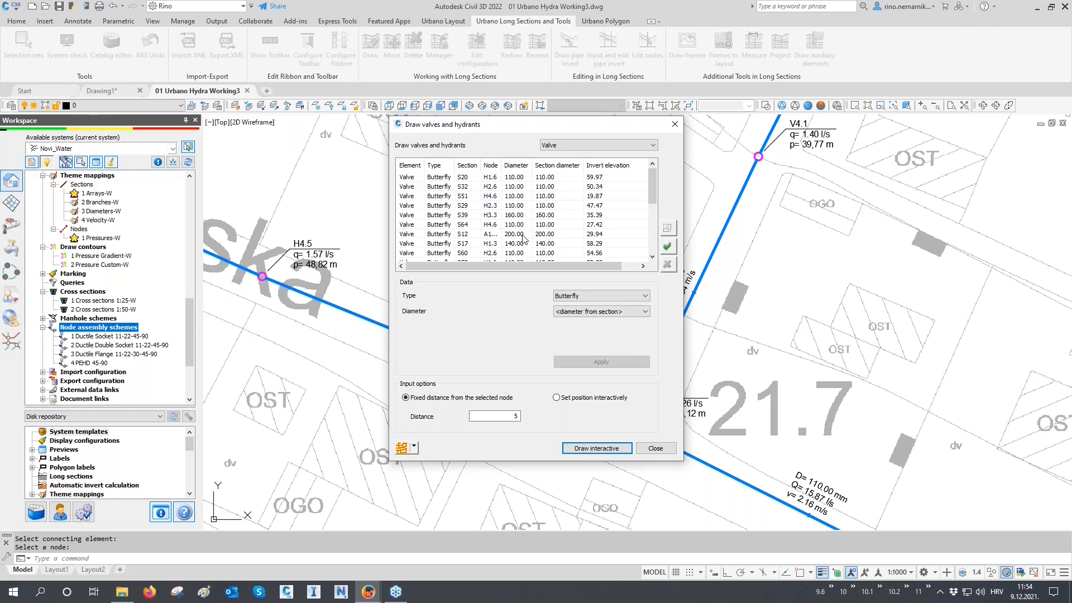
click(654, 448)
scroll(627, 443, down, 4)
scroll(627, 444, down, 2)
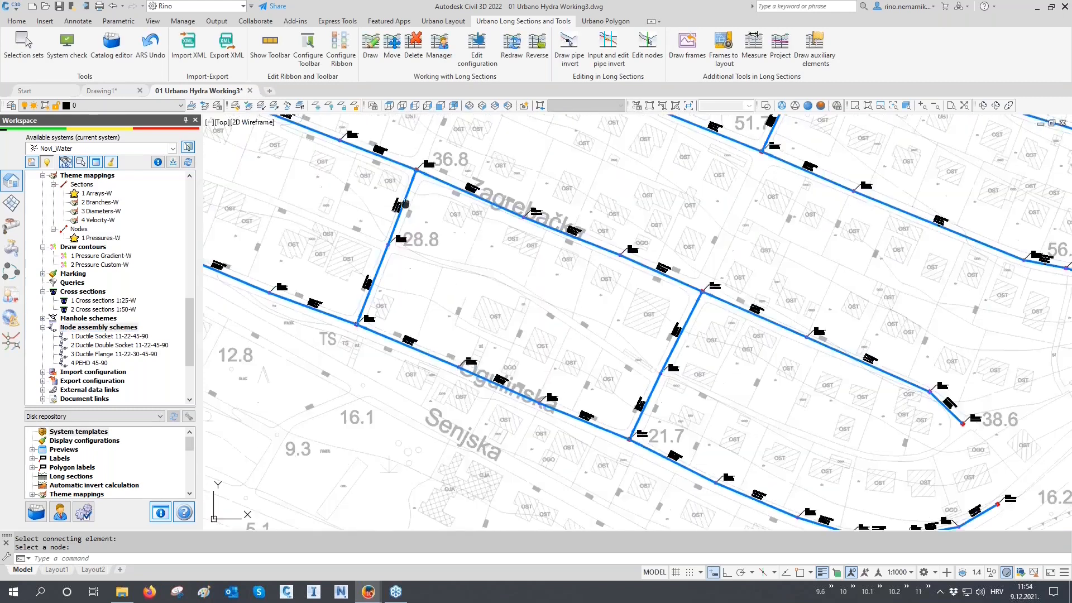
middle_drag(405, 203, 491, 373)
middle_drag(409, 173, 514, 374)
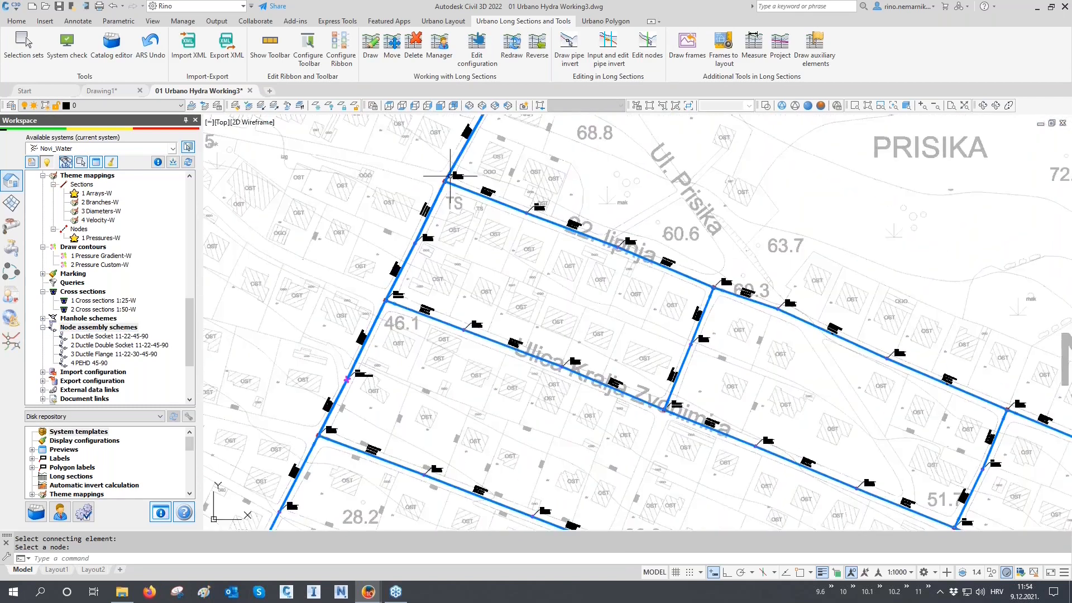
scroll(448, 182, up, 9)
scroll(473, 203, up, 2)
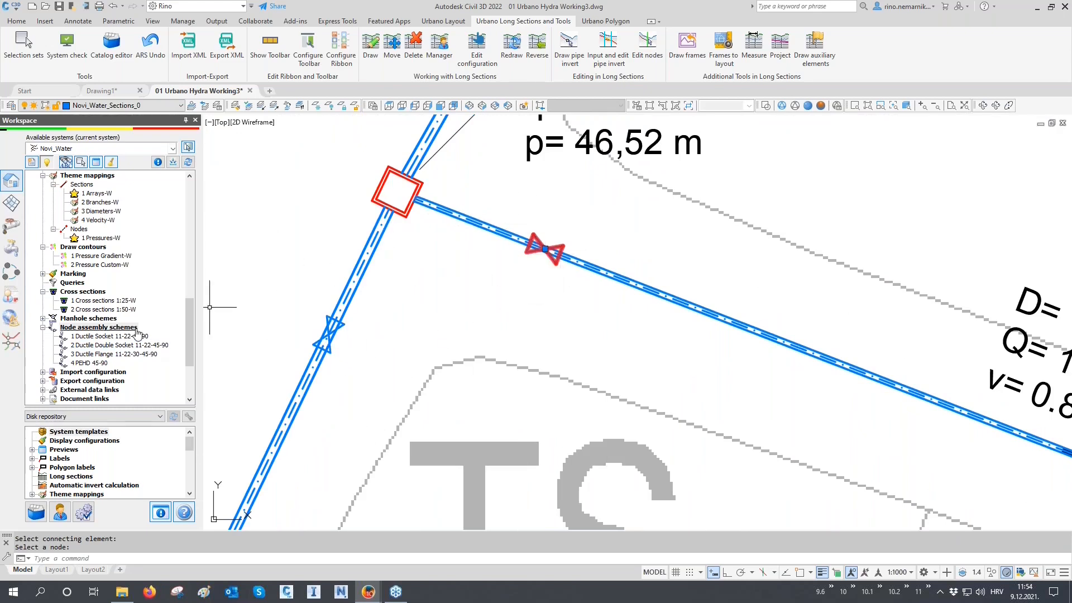
Check the valve and hydrant block settings for pipe contours in the My plan style layout style.
scroll(112, 332, down, 4)
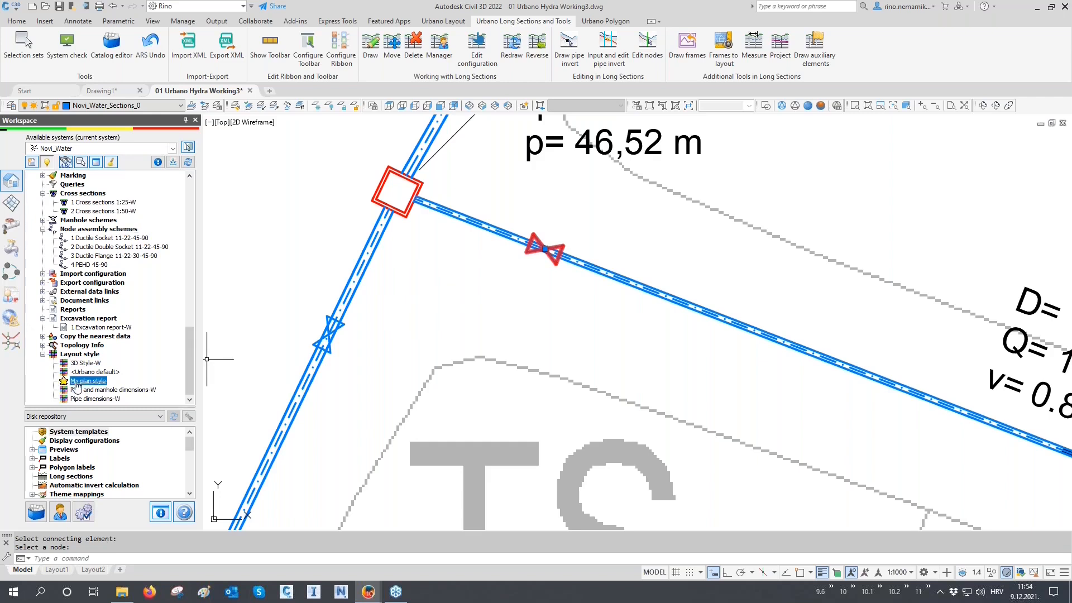
right_click(77, 382)
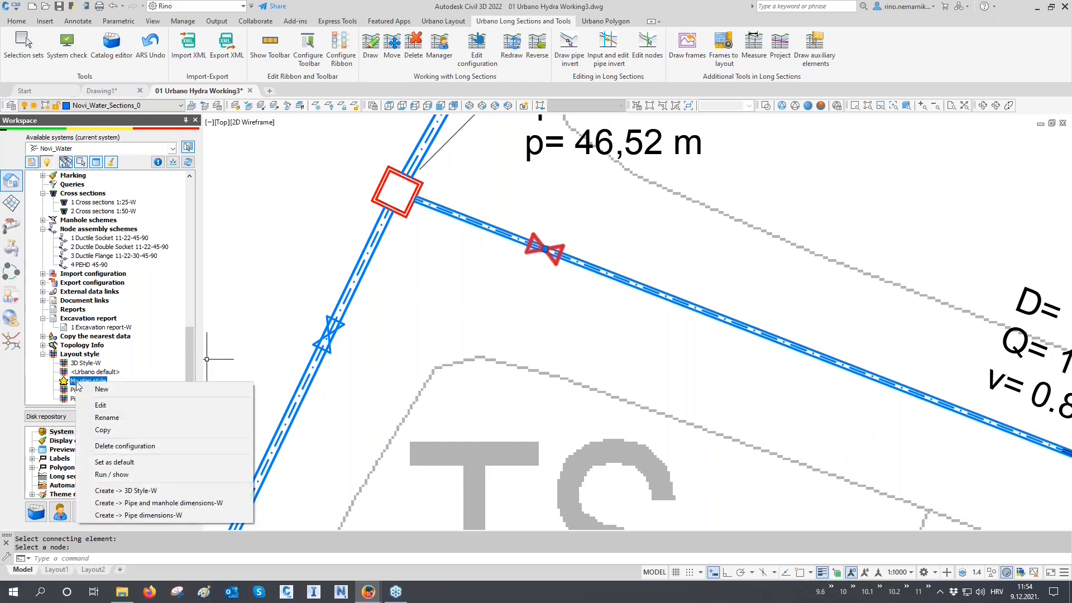
click(98, 405)
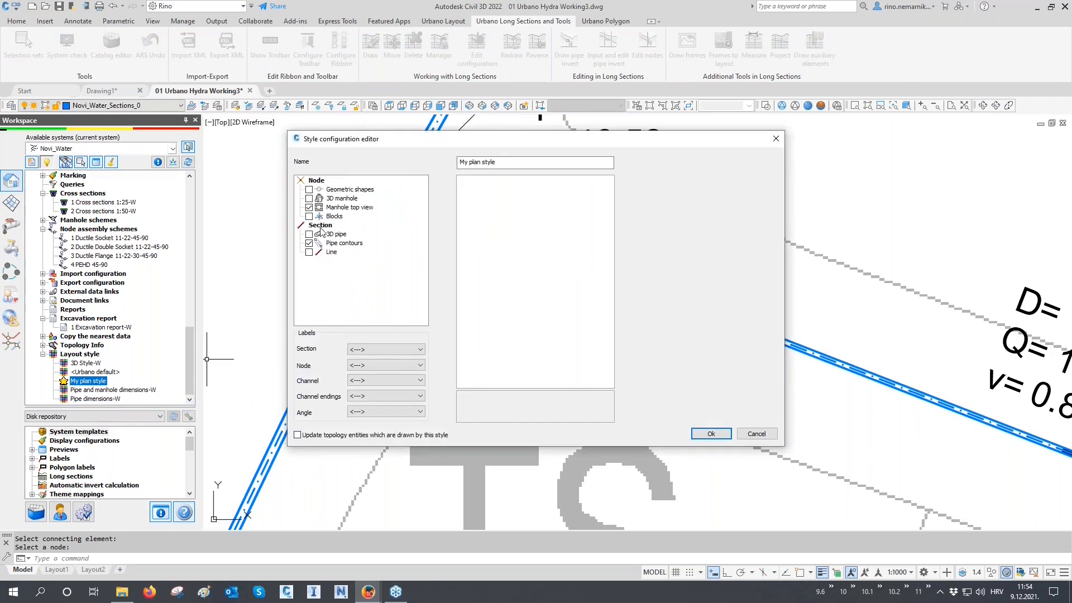
click(337, 244)
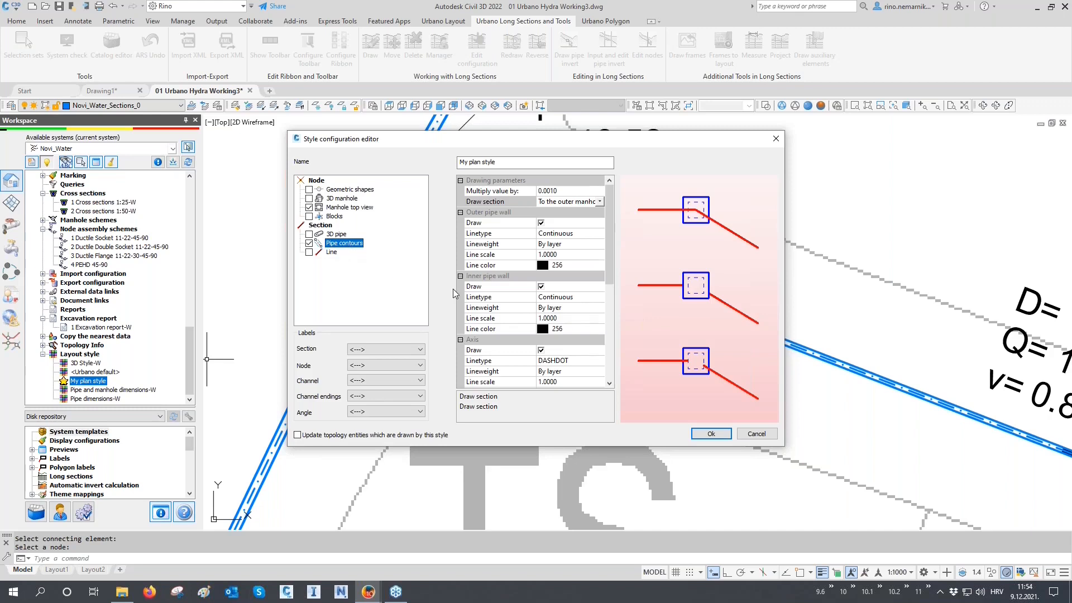
scroll(499, 296, down, 6)
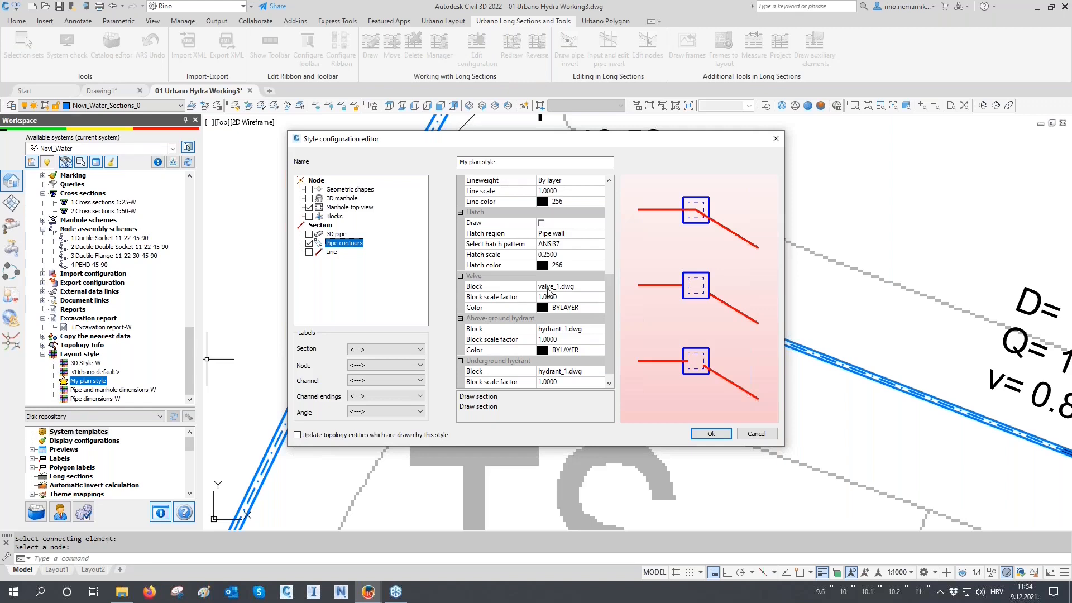
scroll(510, 309, down, 1)
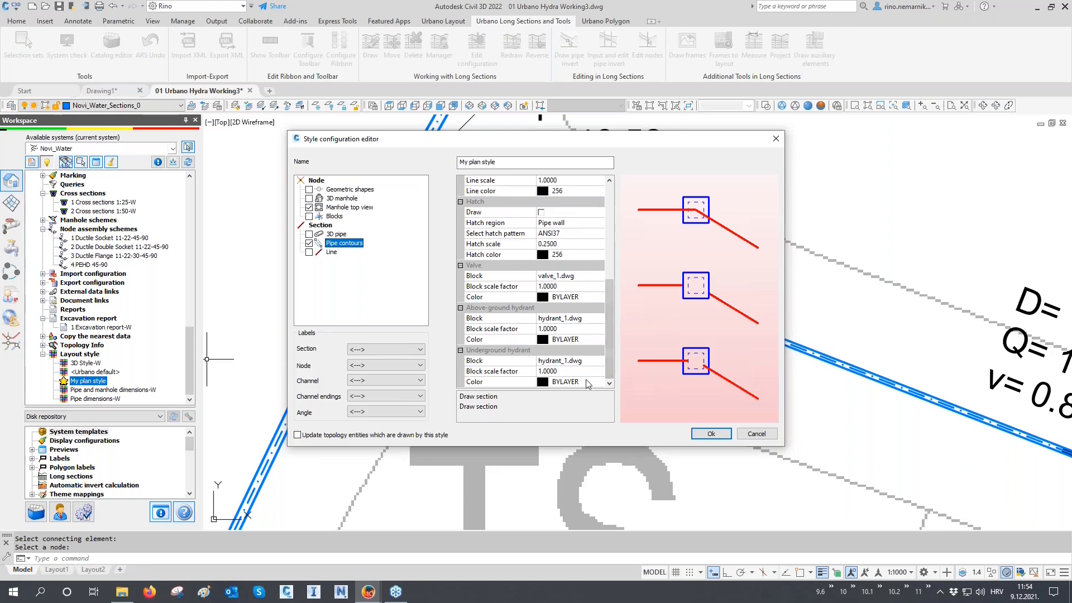
click(705, 434)
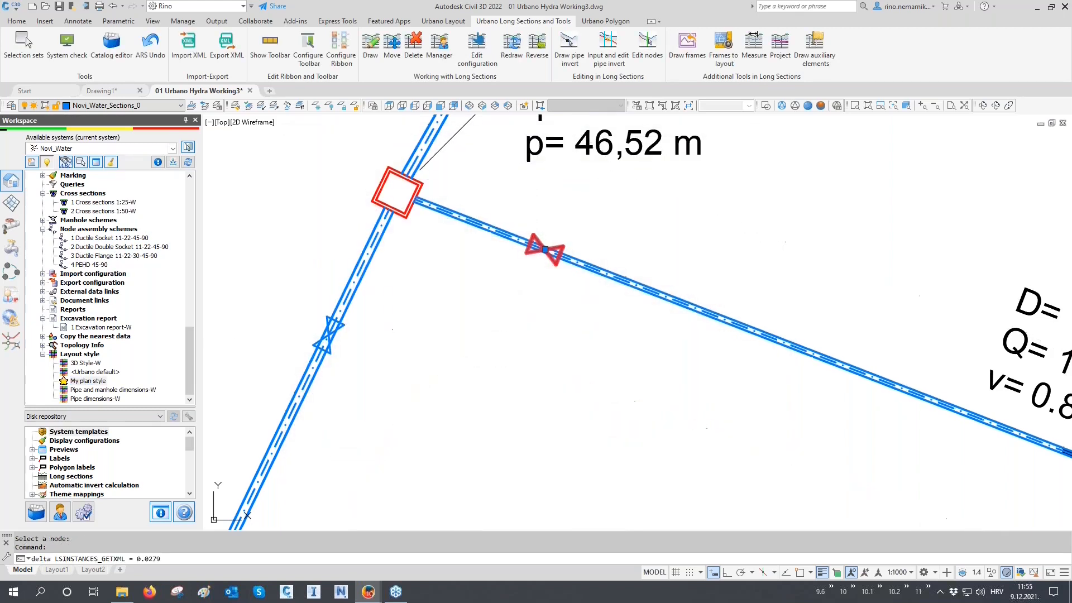
Regenerate the drawing with the REGEN command.
text(regen)
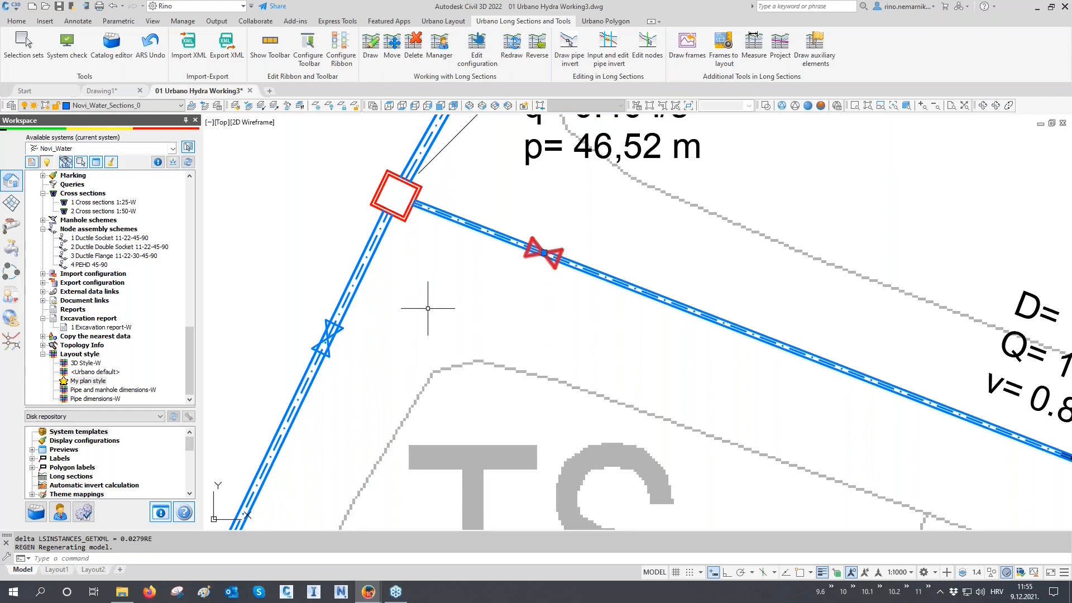
key(Return)
key(Escape)
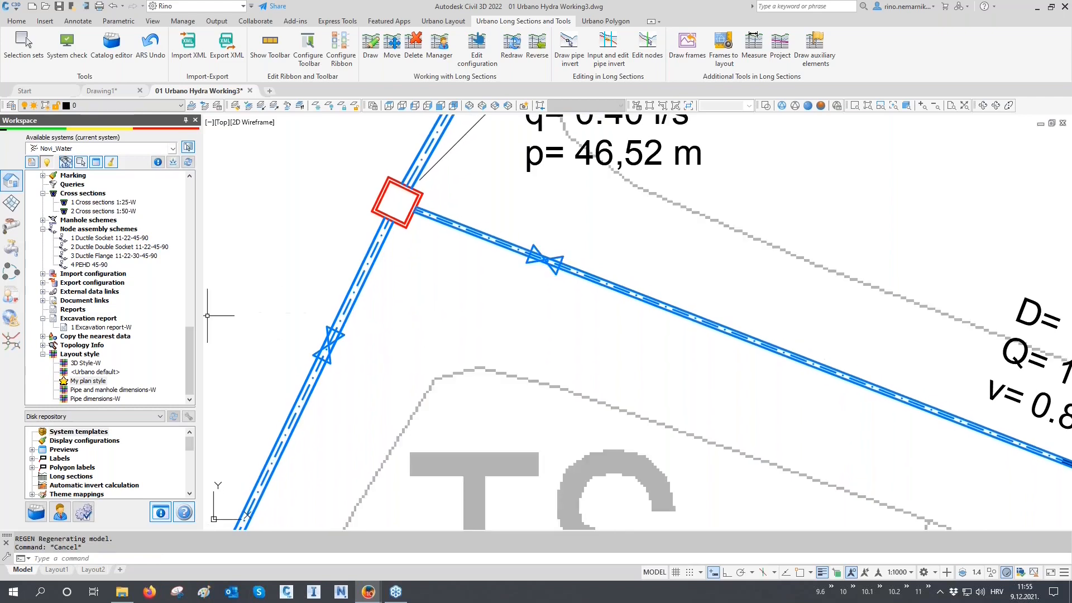
Set up node assembly hydrant drawing with the Above-ground hydrant type and a diameter of 80.00.
right_click(100, 229)
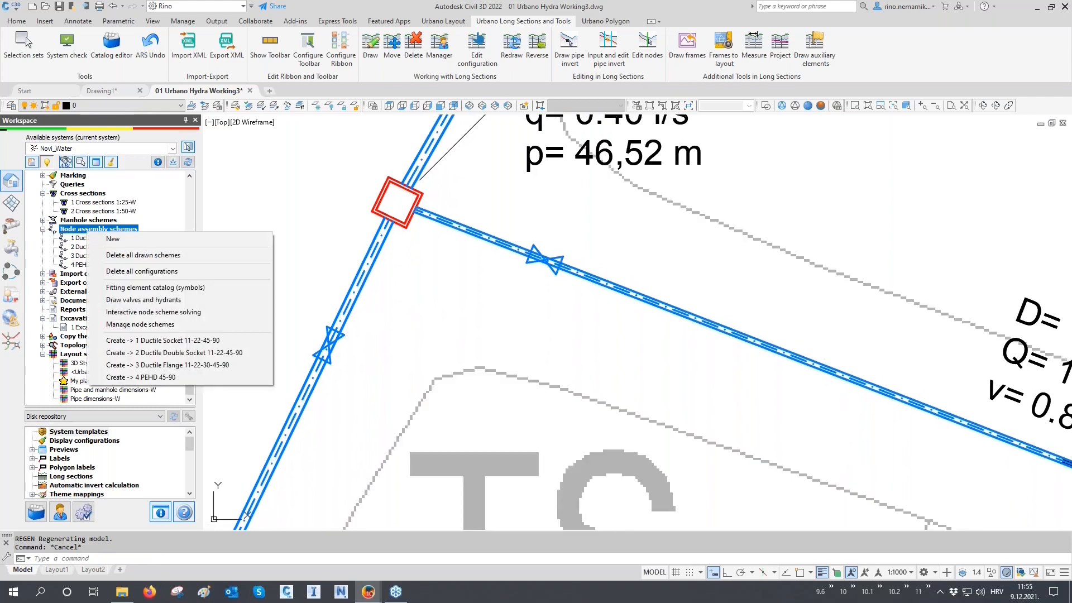
click(134, 302)
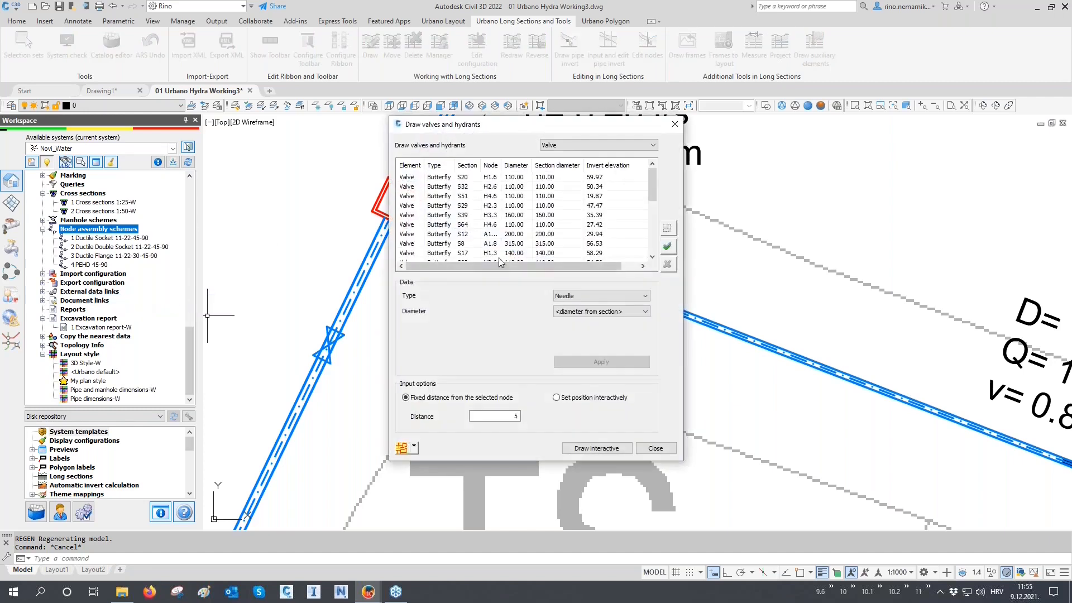
click(569, 146)
click(574, 159)
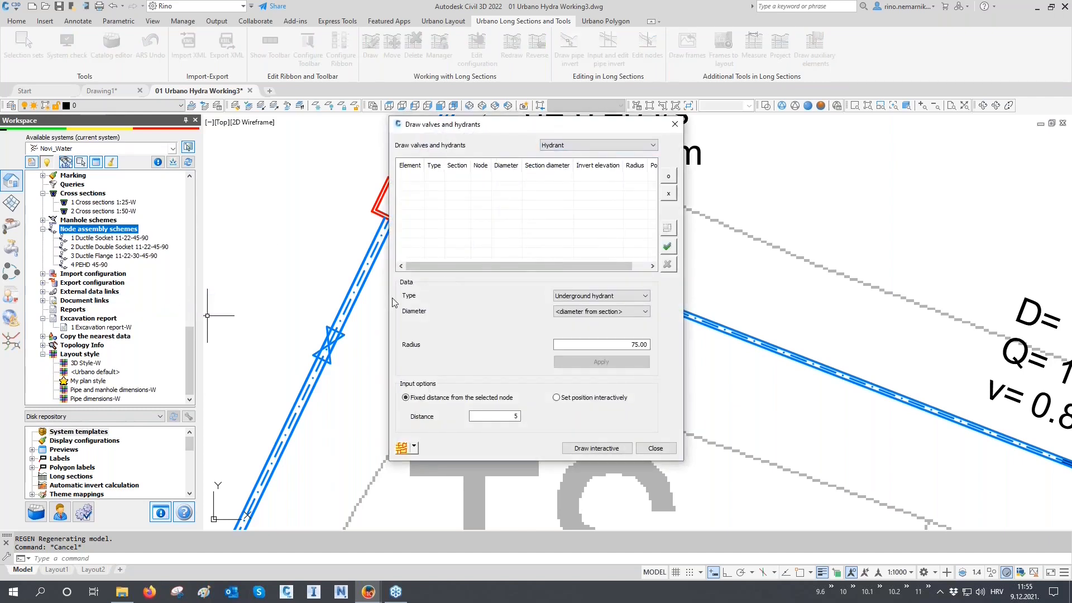
click(575, 296)
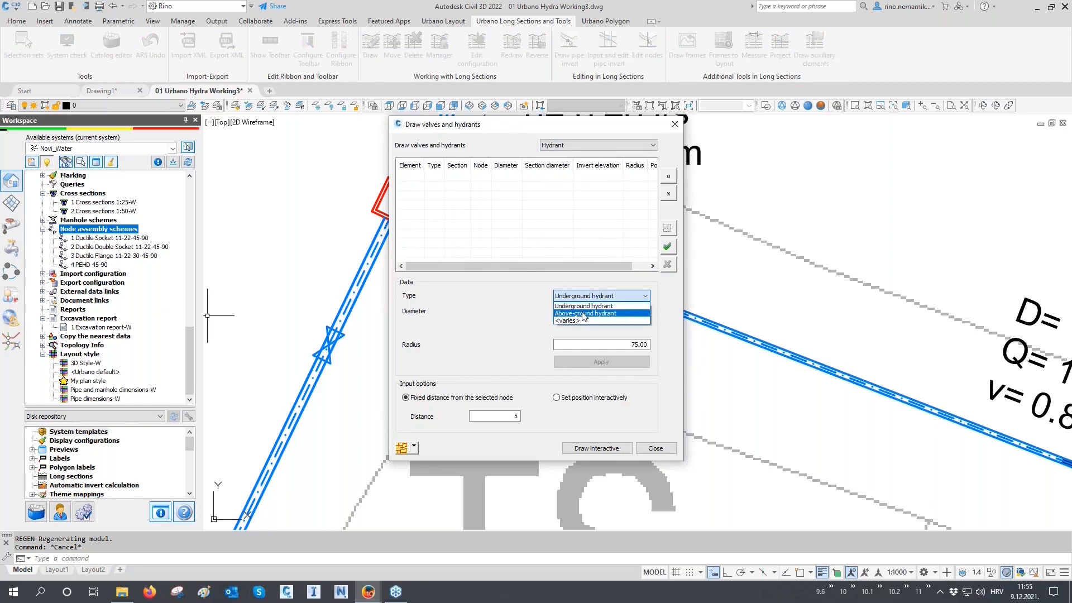
click(584, 313)
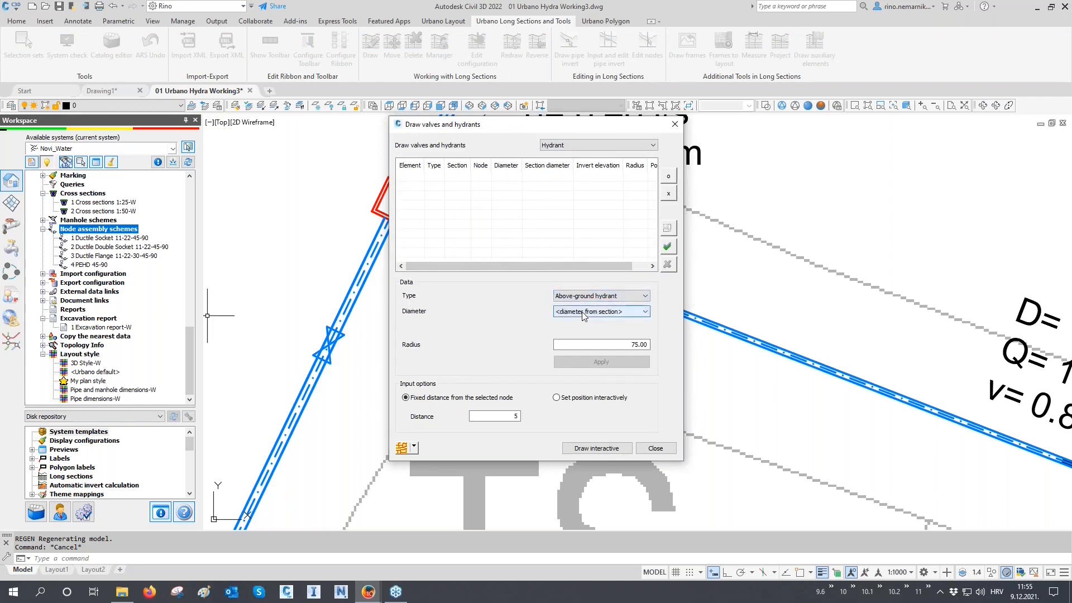
click(627, 315)
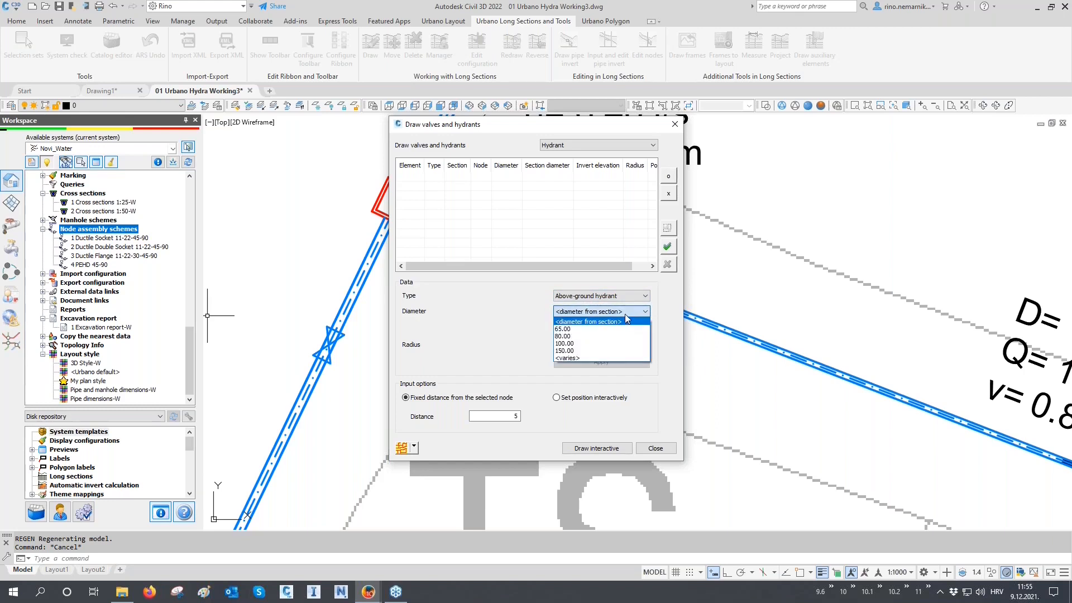
click(574, 337)
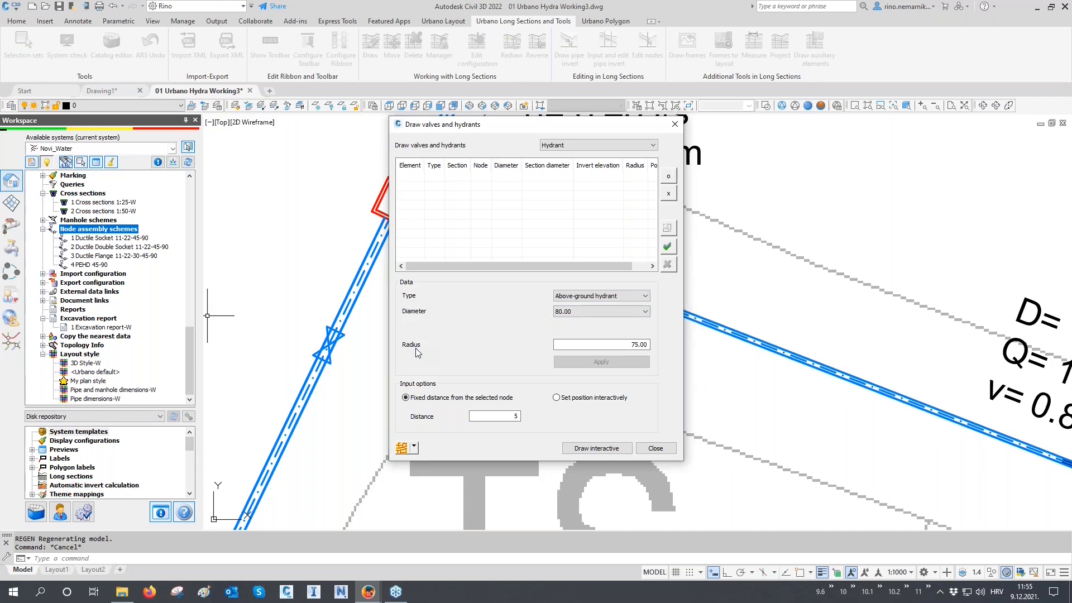
Set the hydrant radius to 100 and choose to set its position interactively.
drag(624, 346, 668, 348)
text(1)
click(557, 399)
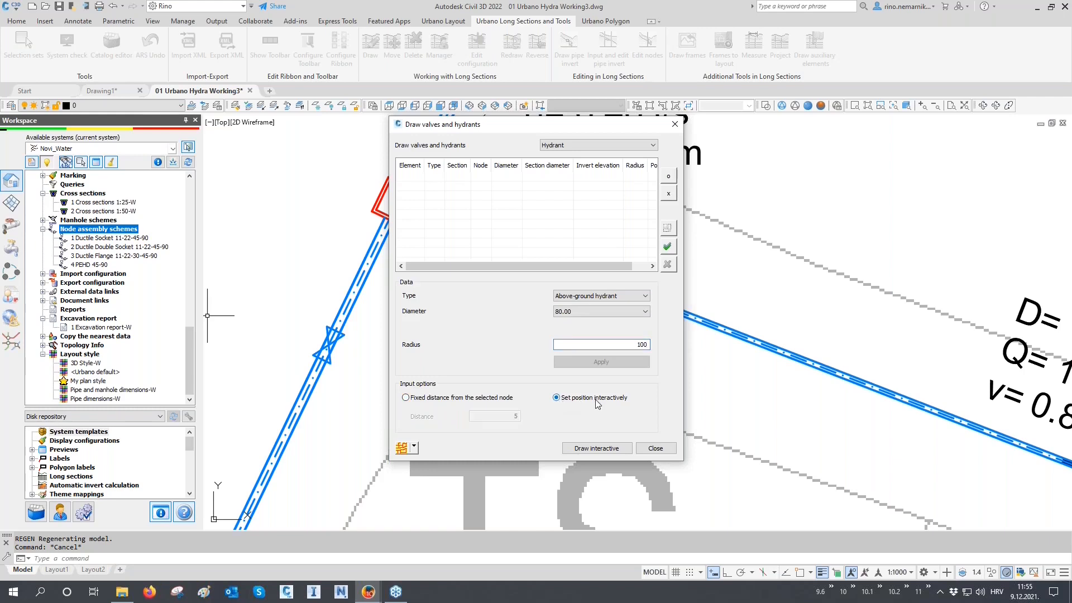
Draw the first hydrant interactively beside node H1.1 on the 22. lipnja pipe, entering its distance numerically and picking the side.
click(596, 448)
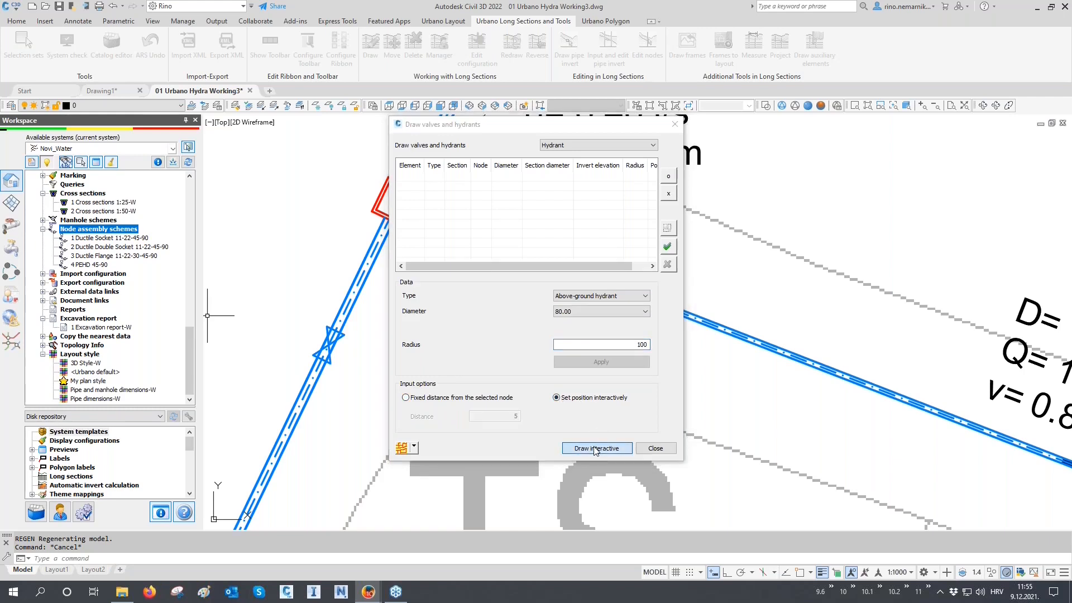
middle_drag(632, 433, 488, 367)
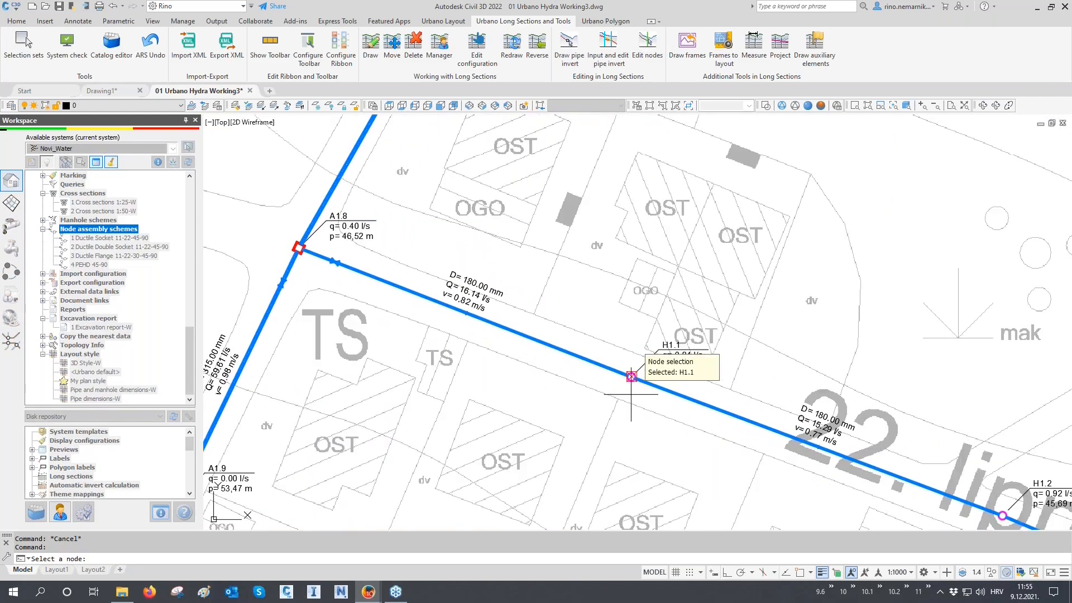
scroll(630, 377, down, 6)
middle_drag(627, 395, 494, 295)
click(494, 292)
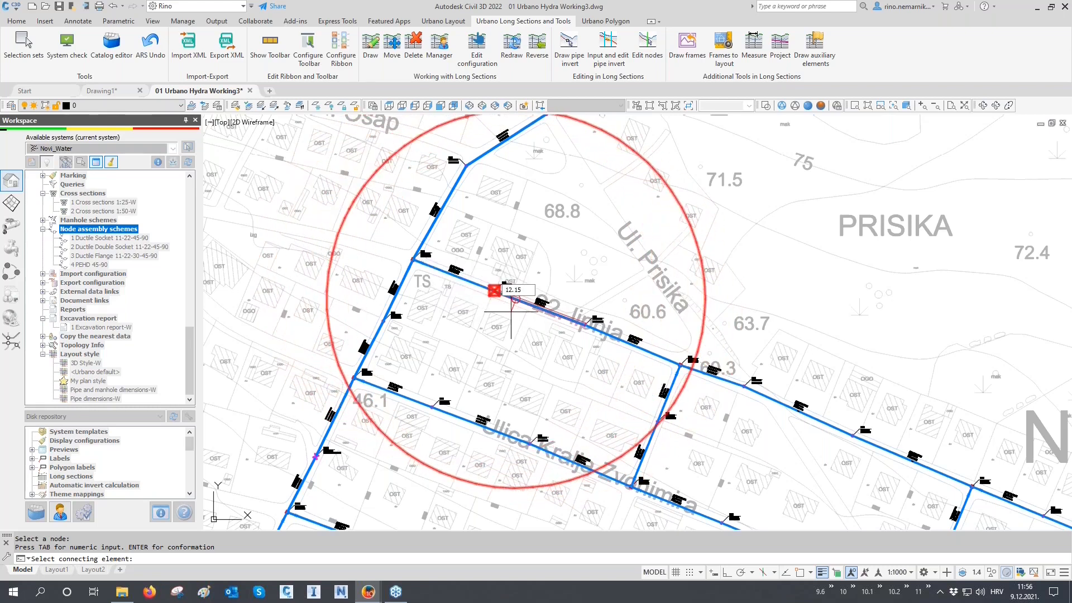
scroll(511, 310, down, 2)
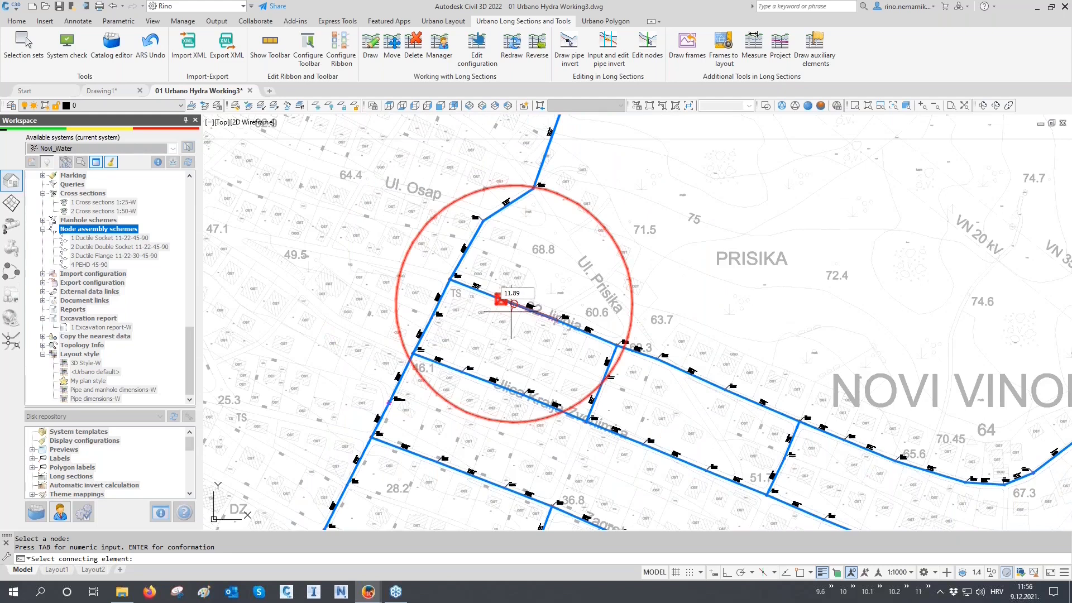
scroll(511, 310, up, 2)
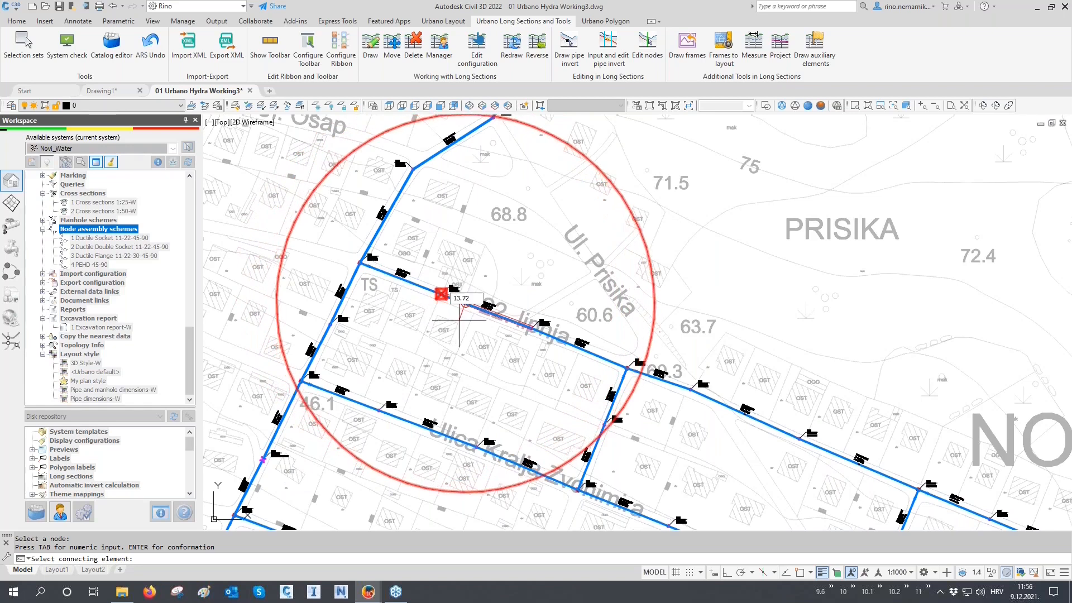
key(Tab)
text(1)
key(Return)
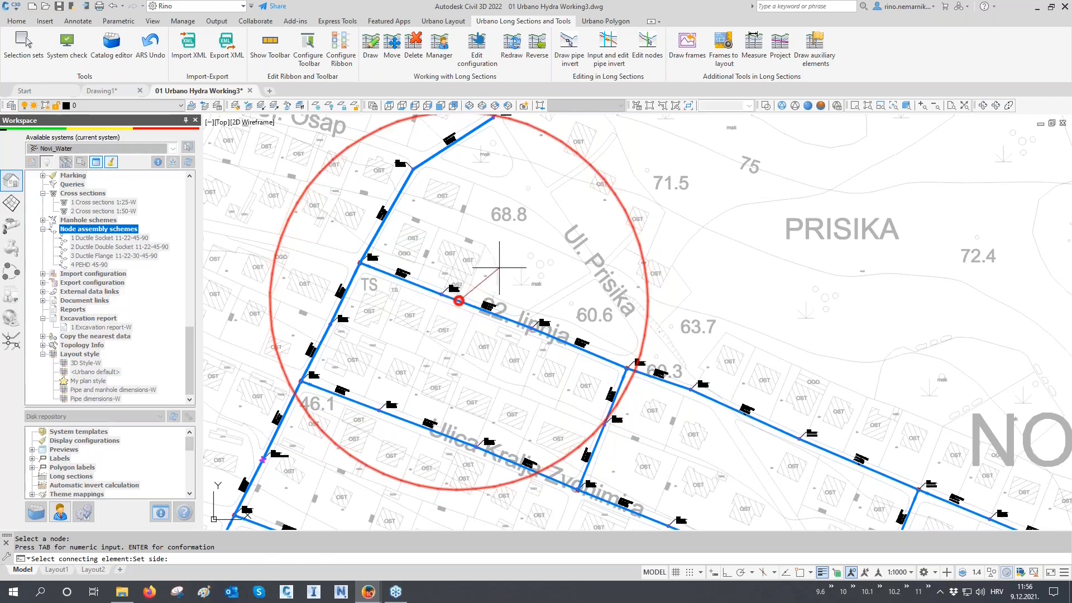
click(439, 358)
Draw a hydrant about 11.7 m from node H1.4 on the following pipe section of the same line.
scroll(456, 373, down, 2)
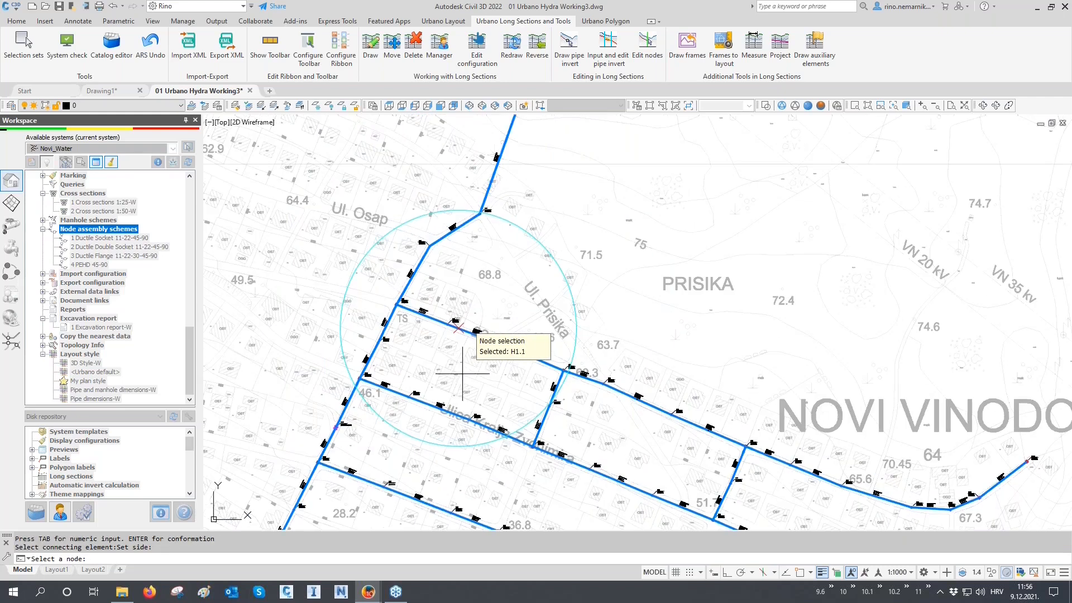
scroll(602, 400, up, 3)
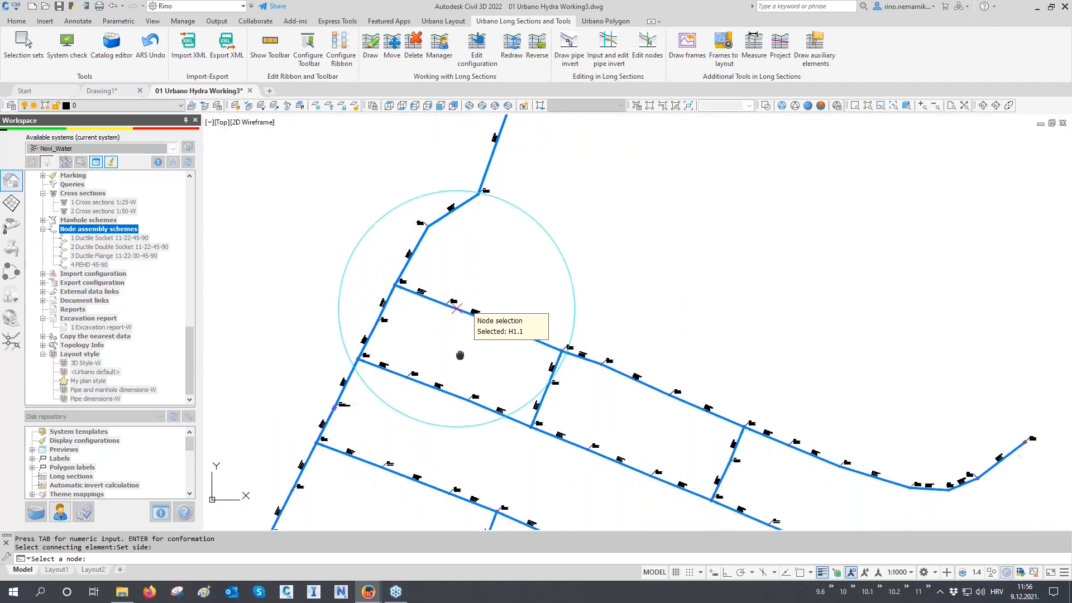
click(601, 349)
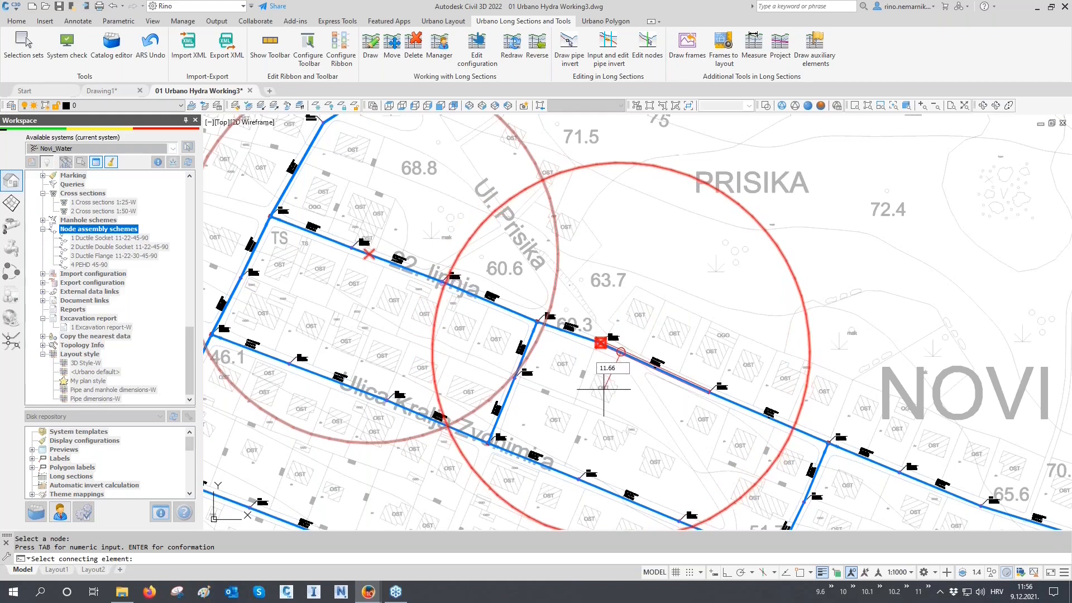
click(620, 353)
click(623, 350)
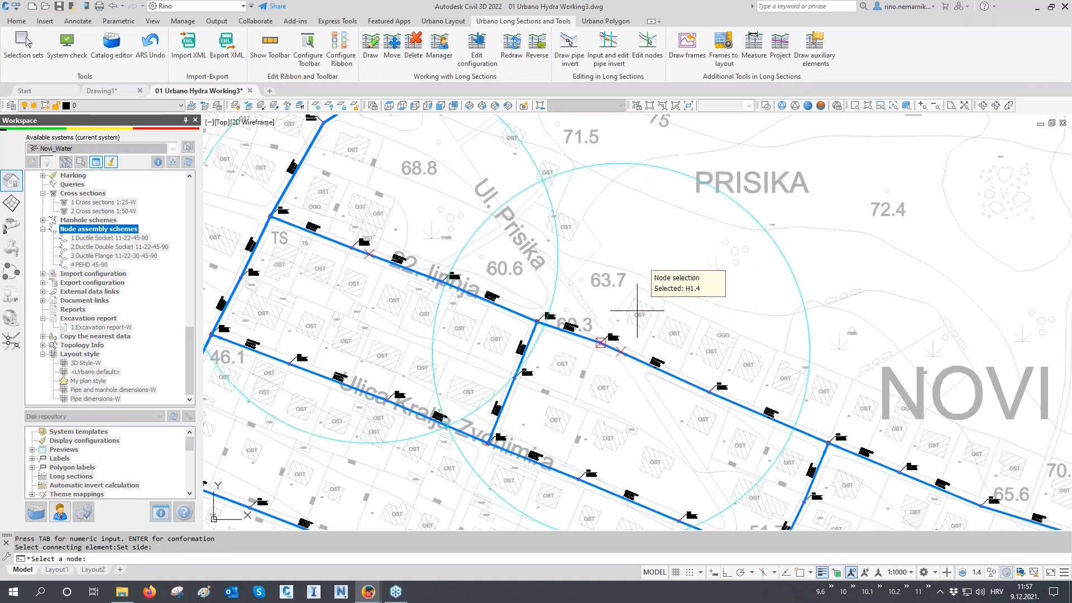
Draw hydrants beside node H1.7 and about 21.4 m from node H1.10, setting the side of each.
scroll(637, 310, down, 4)
scroll(430, 282, up, 2)
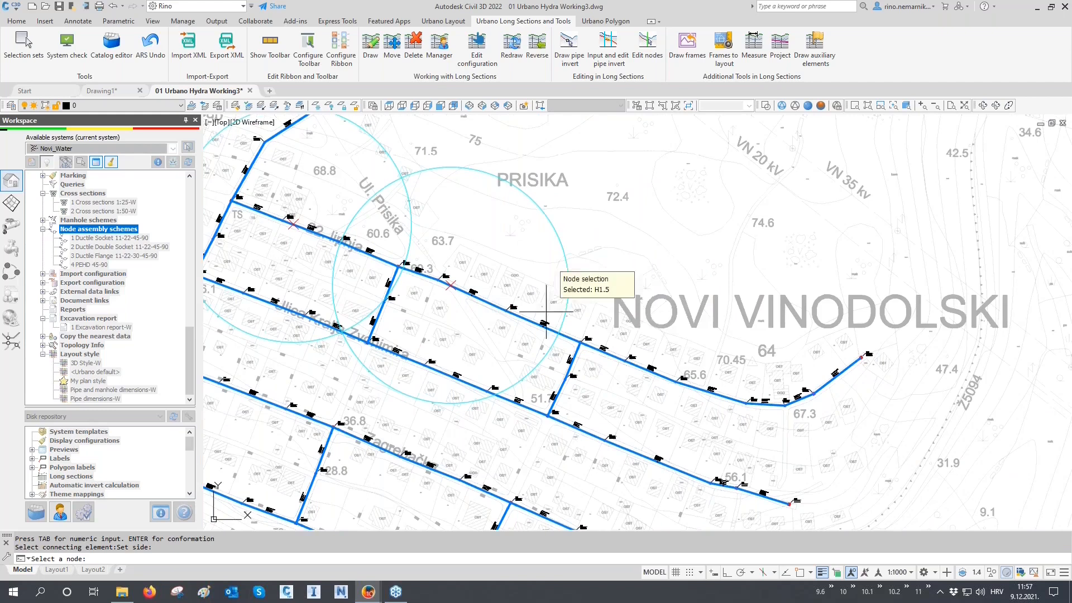
click(623, 360)
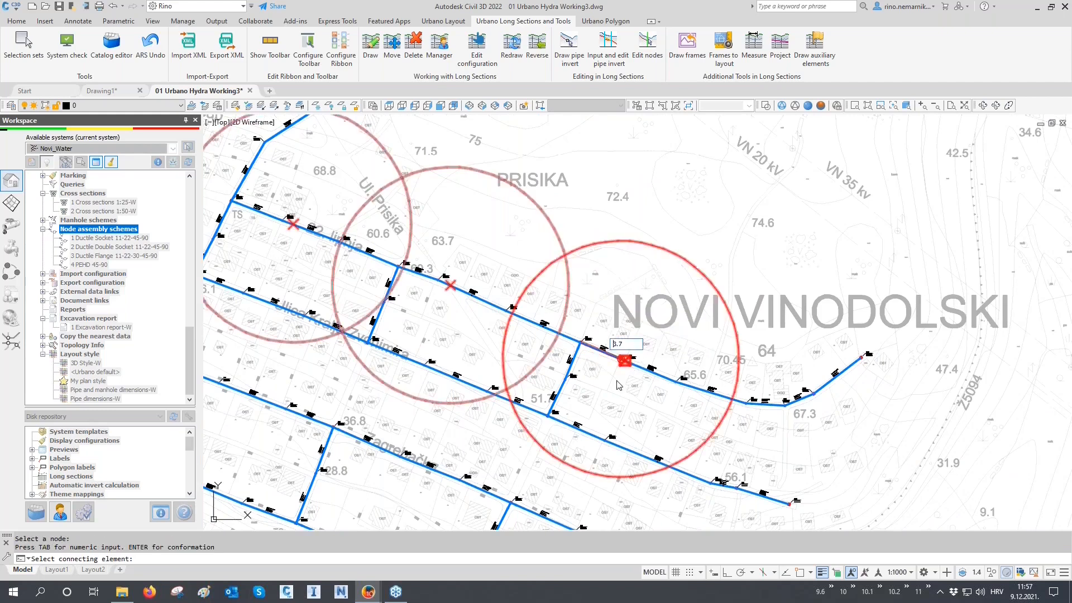
click(593, 385)
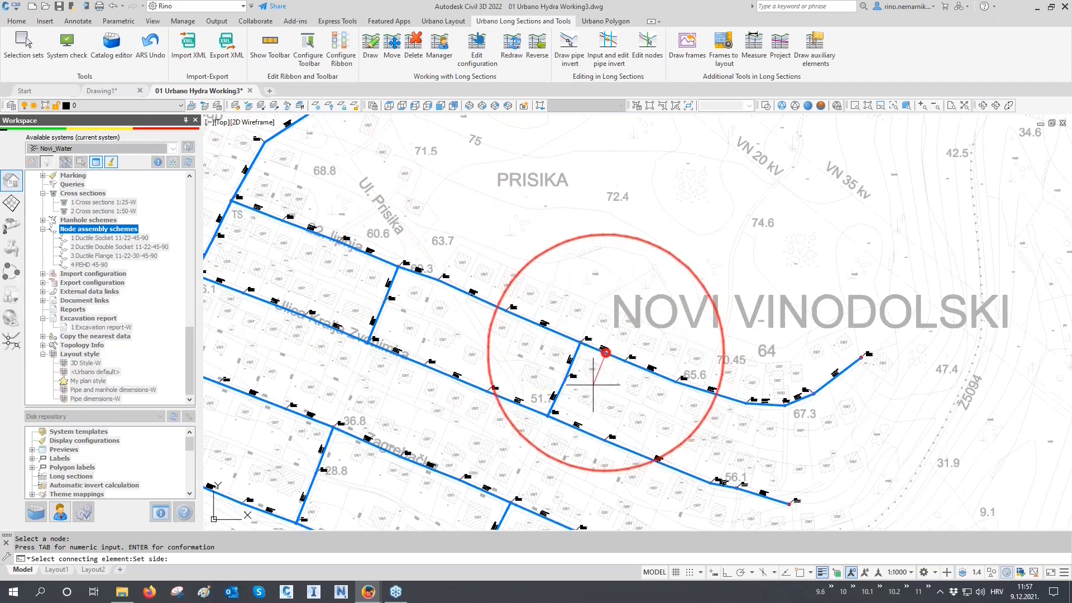
click(593, 387)
middle_drag(608, 398, 484, 385)
click(660, 390)
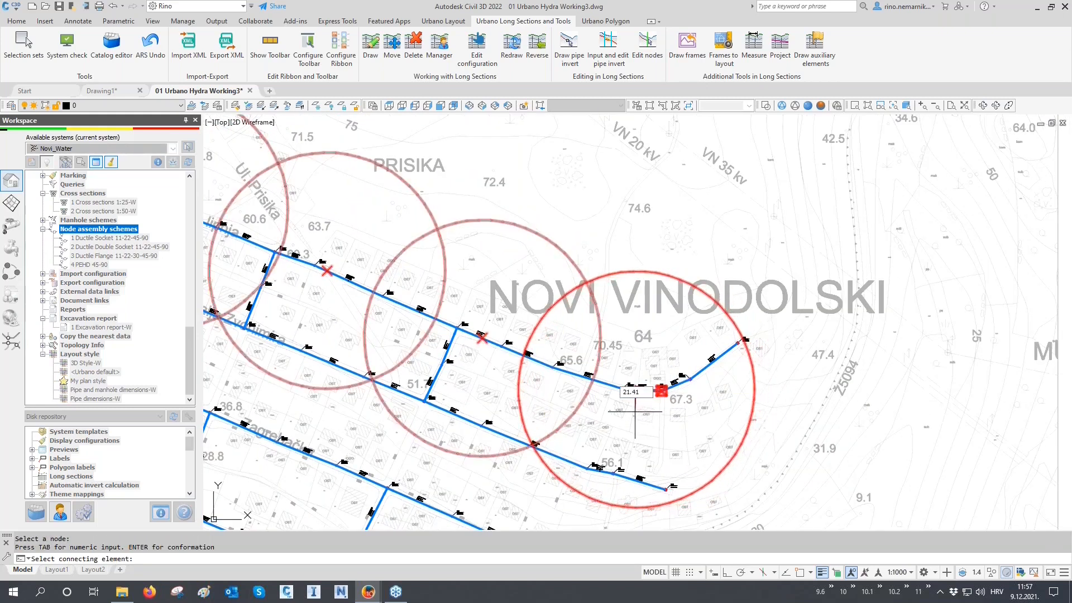
click(636, 389)
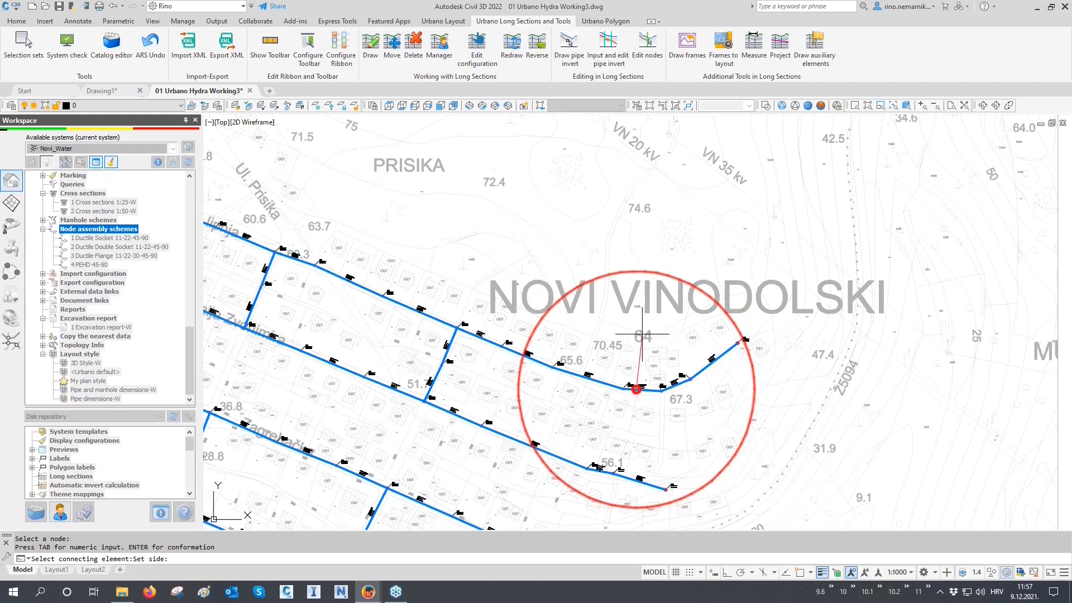
click(670, 380)
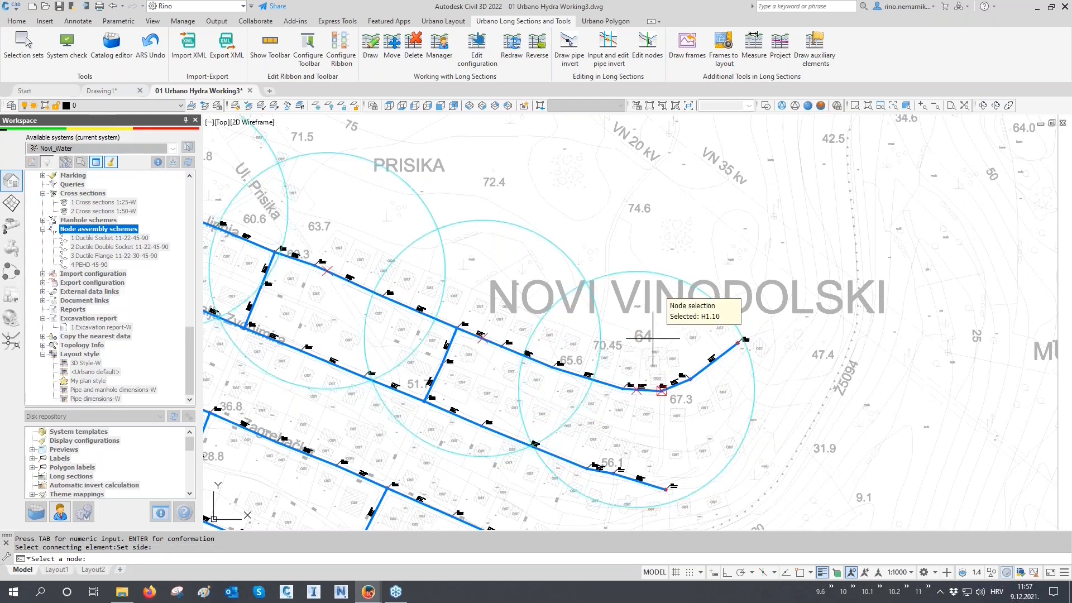
Draw hydrants along the Zagrebačka pipe, about 19.8 m from node H3.1 and about 23.8 m from node H3.4.
scroll(651, 338, down, 2)
scroll(446, 385, up, 3)
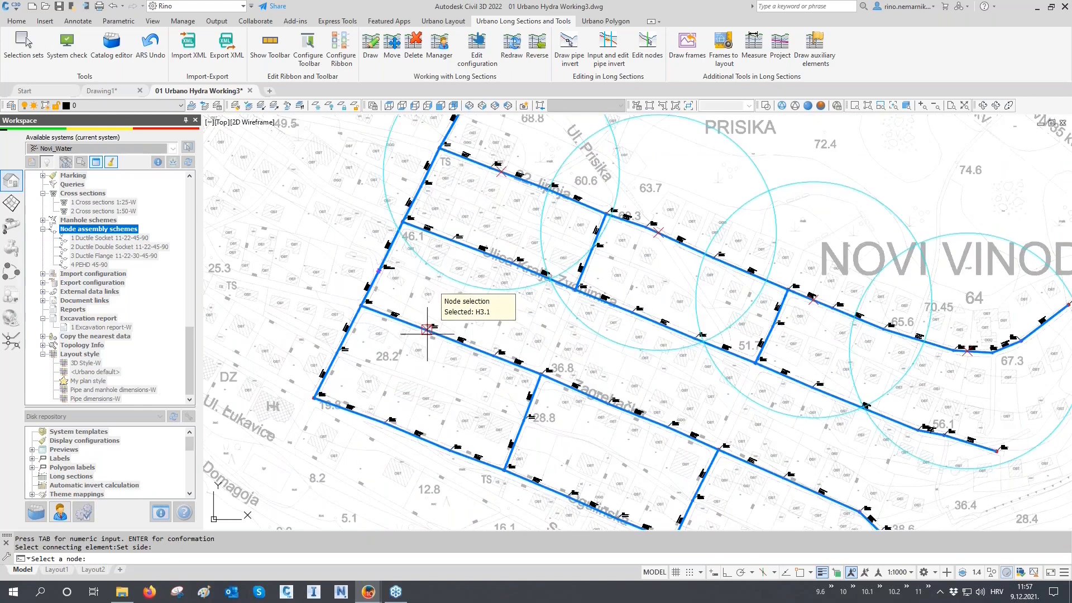
click(427, 329)
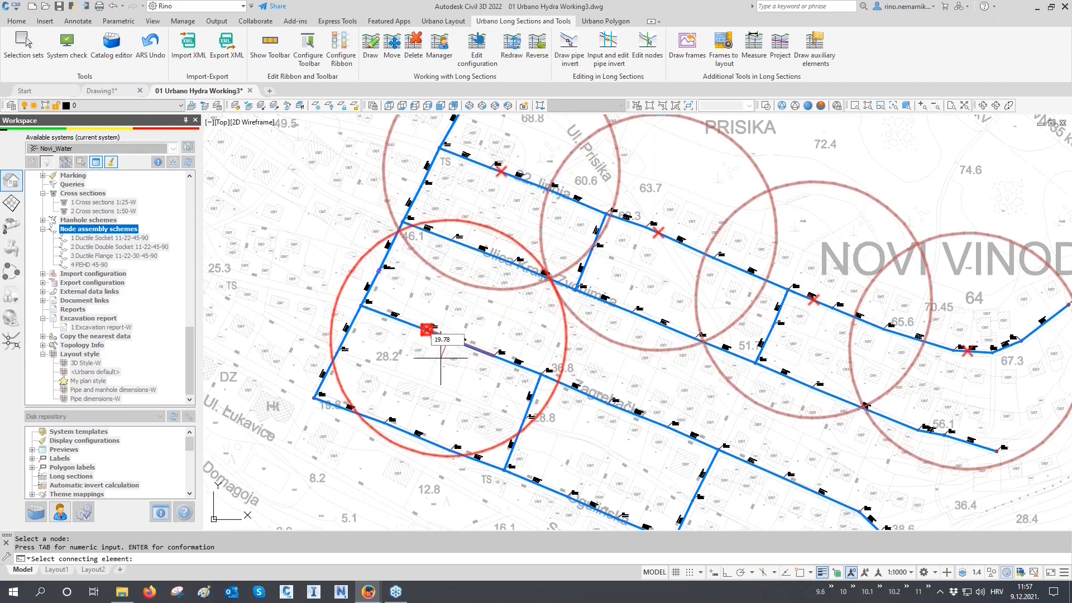
click(440, 358)
click(438, 371)
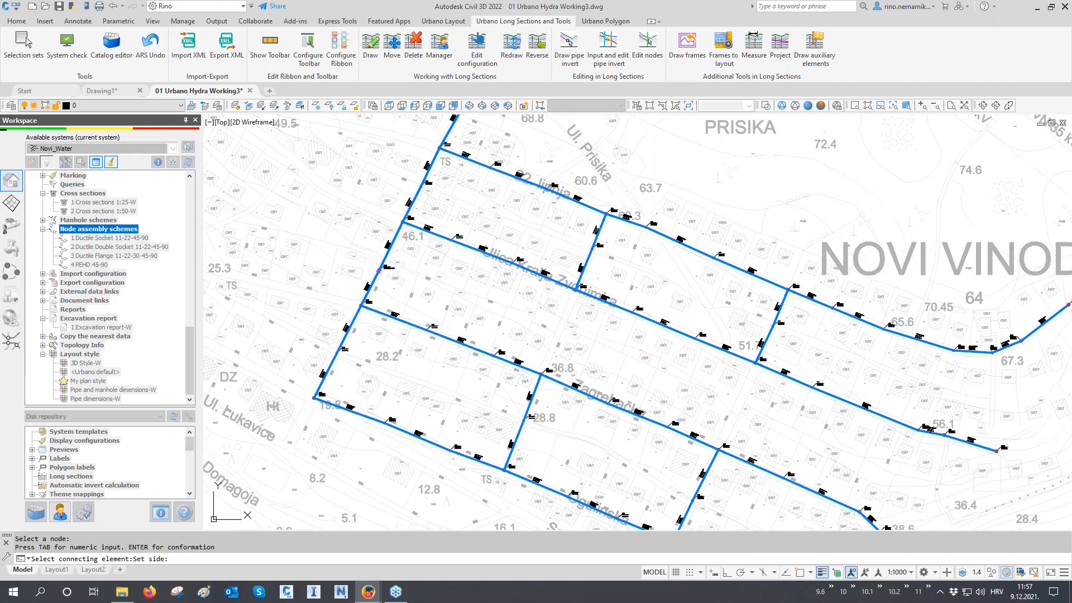
click(600, 413)
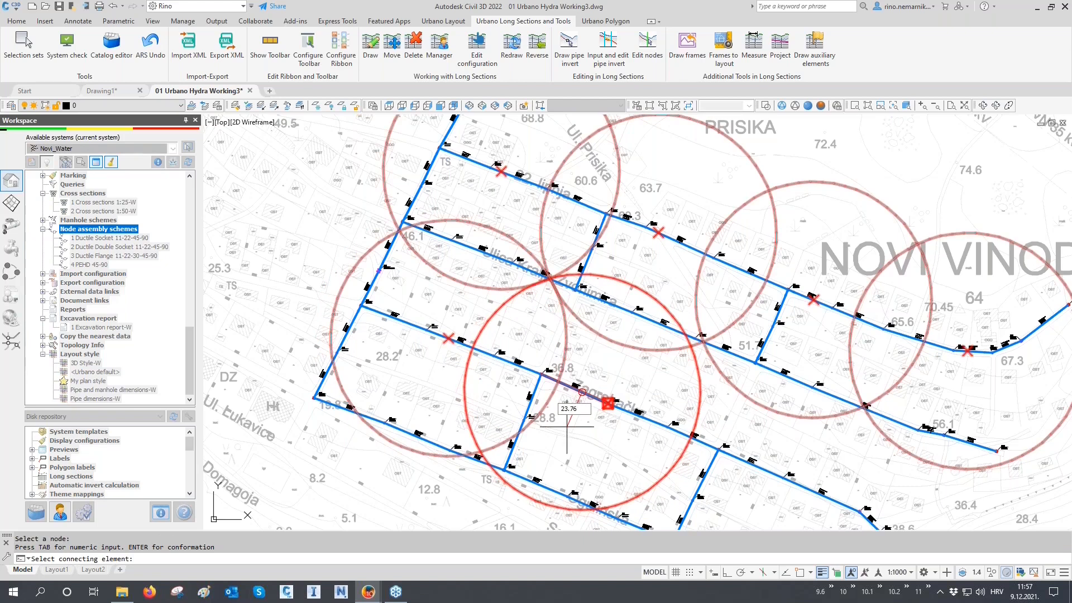
click(582, 391)
click(586, 385)
Draw the last two hydrants beside nodes H3.7 and H3.8 on the same line, and finish drawing hydrants.
middle_drag(586, 385, 434, 297)
click(619, 400)
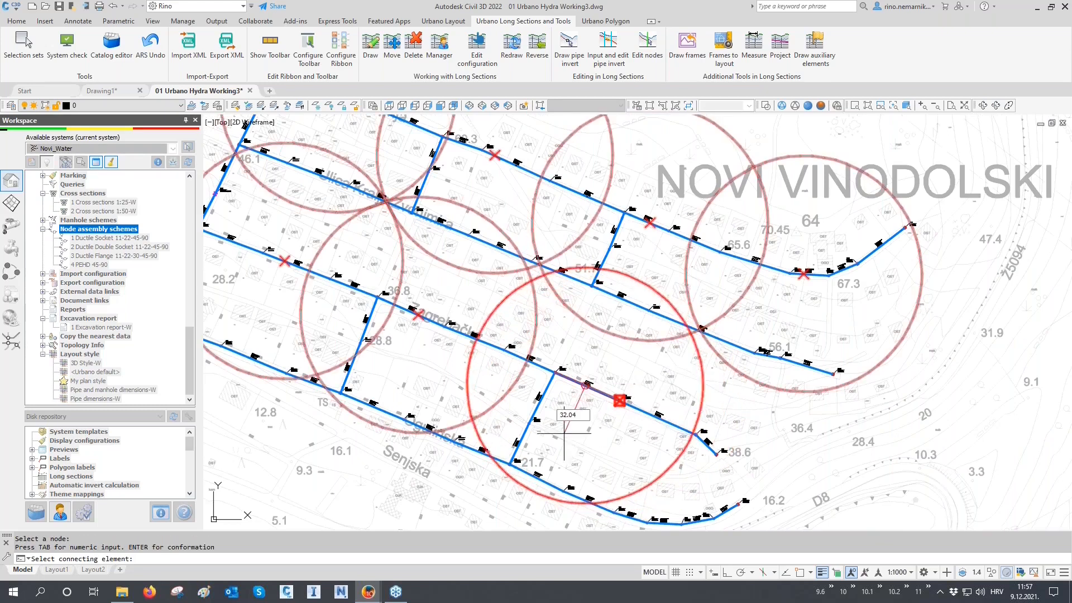
click(543, 436)
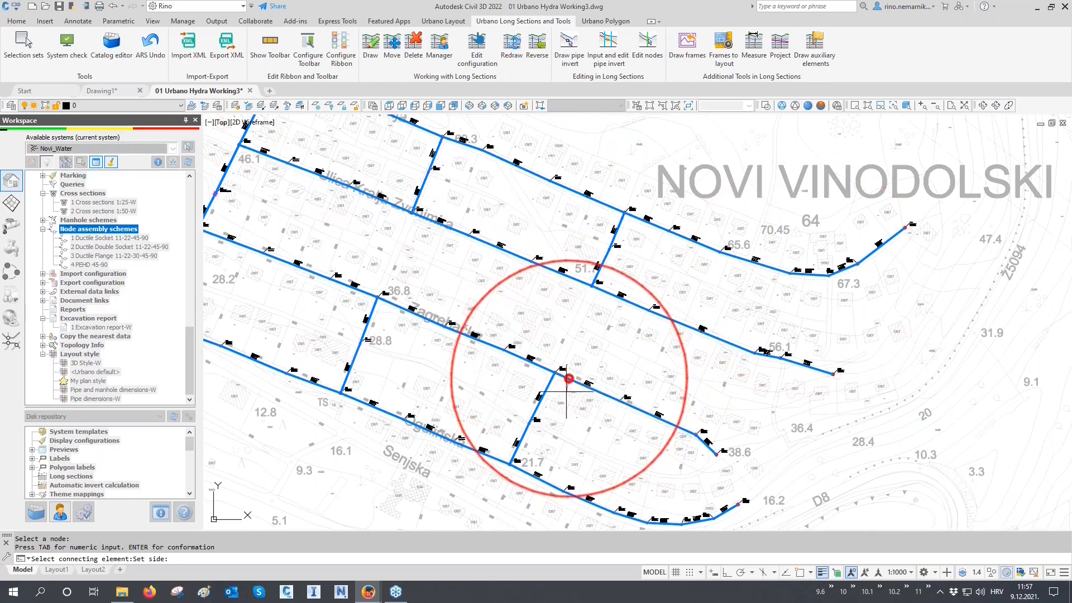
click(558, 414)
middle_drag(577, 417, 462, 363)
click(593, 391)
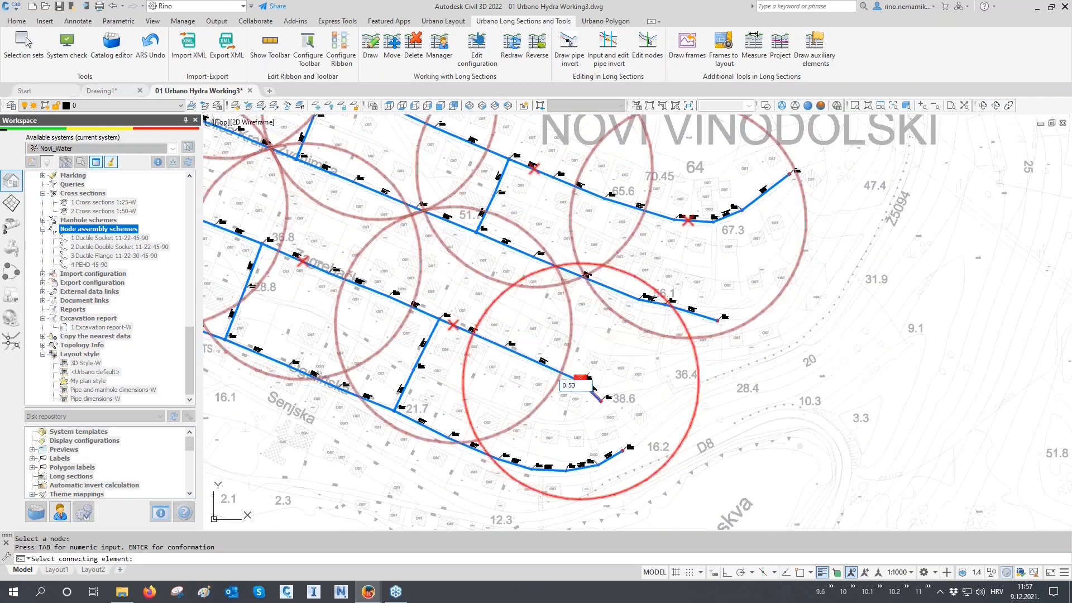
click(614, 365)
click(559, 428)
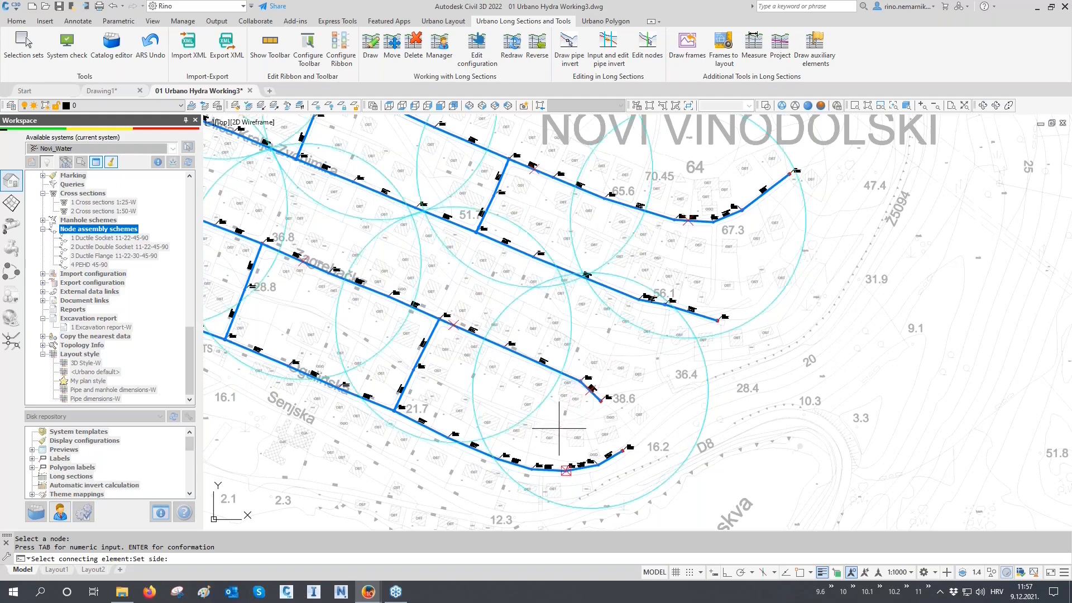
key(Return)
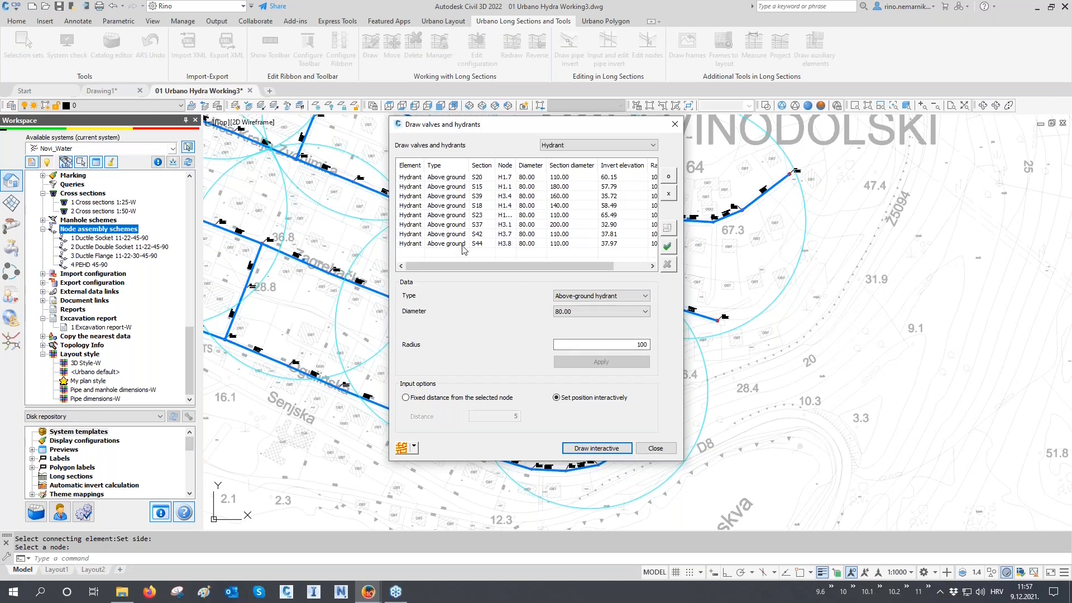
click(655, 448)
Check which layer the coverage circle of the first hydrant is on.
scroll(635, 423, down, 2)
middle_drag(531, 307, 617, 410)
click(515, 222)
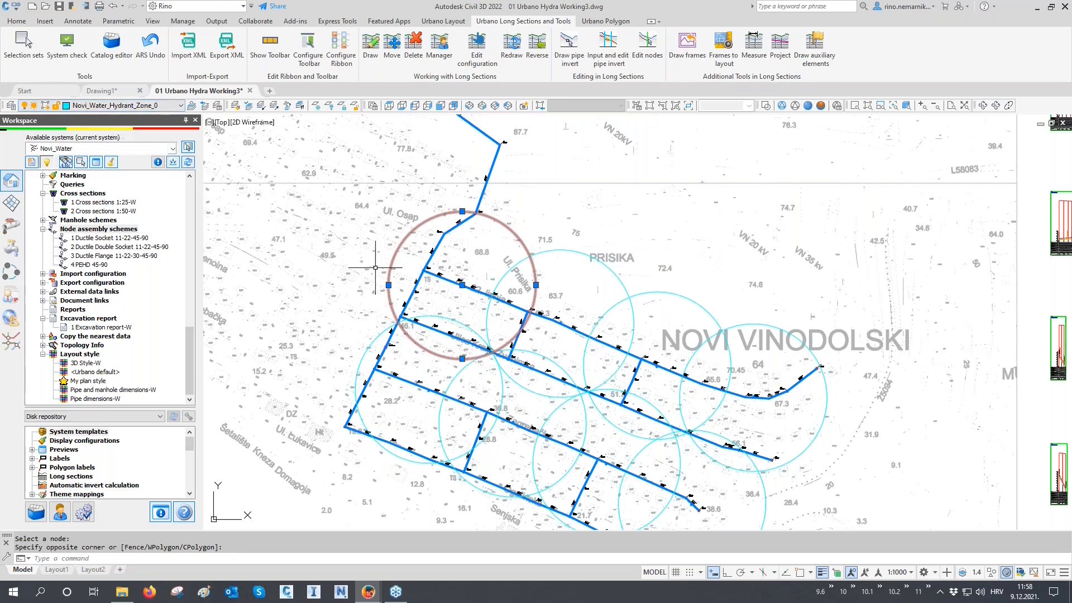
key(Escape)
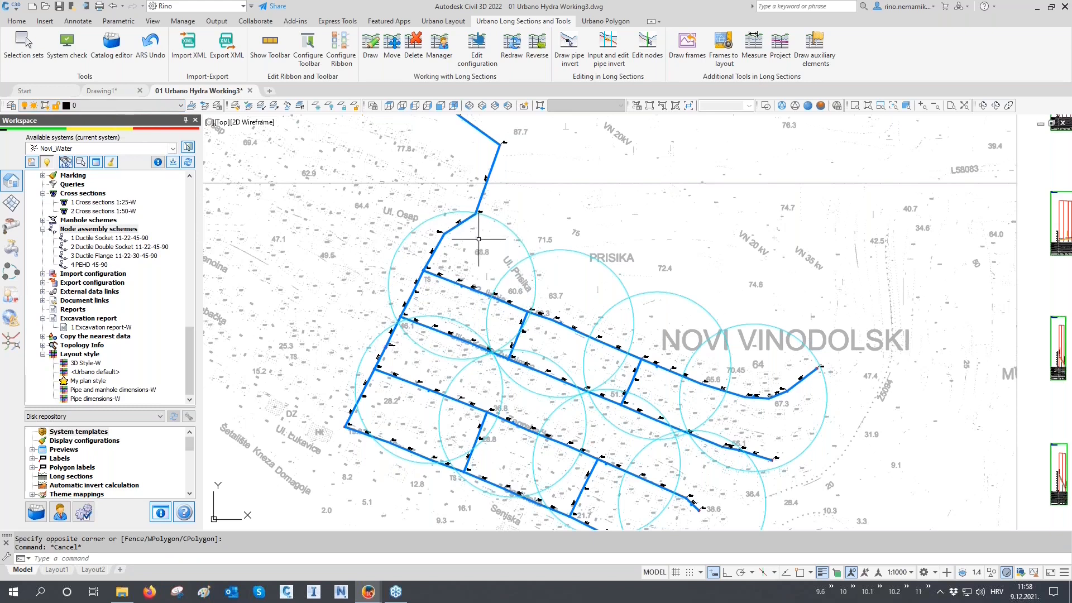
Open the system settings of Novi_Water and go to the hydrant coverage zone entry in its layer list.
drag(189, 354, 188, 199)
click(60, 176)
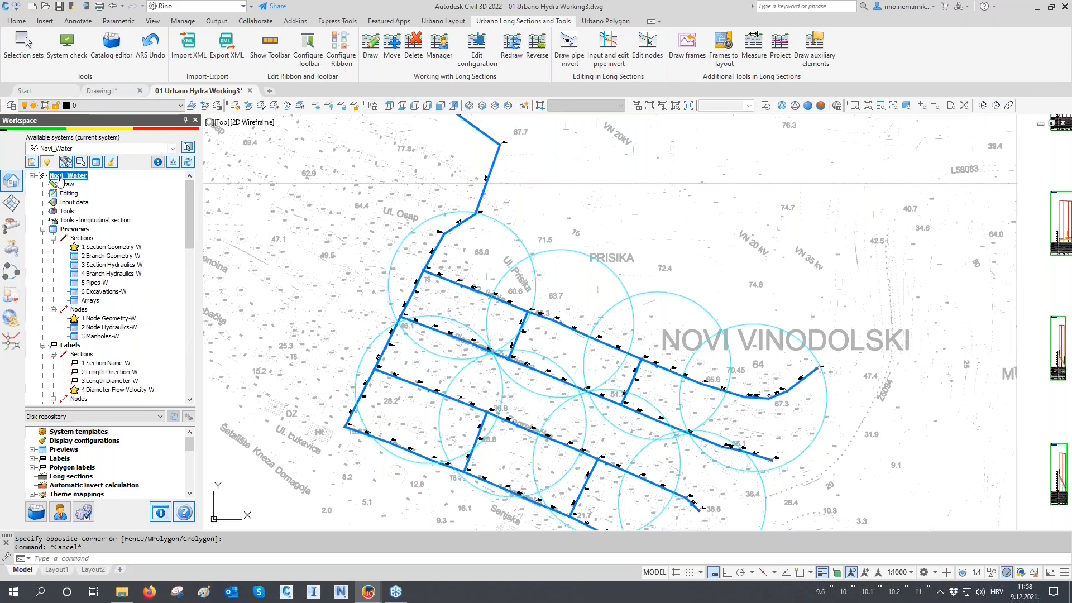
right_click(60, 177)
click(82, 185)
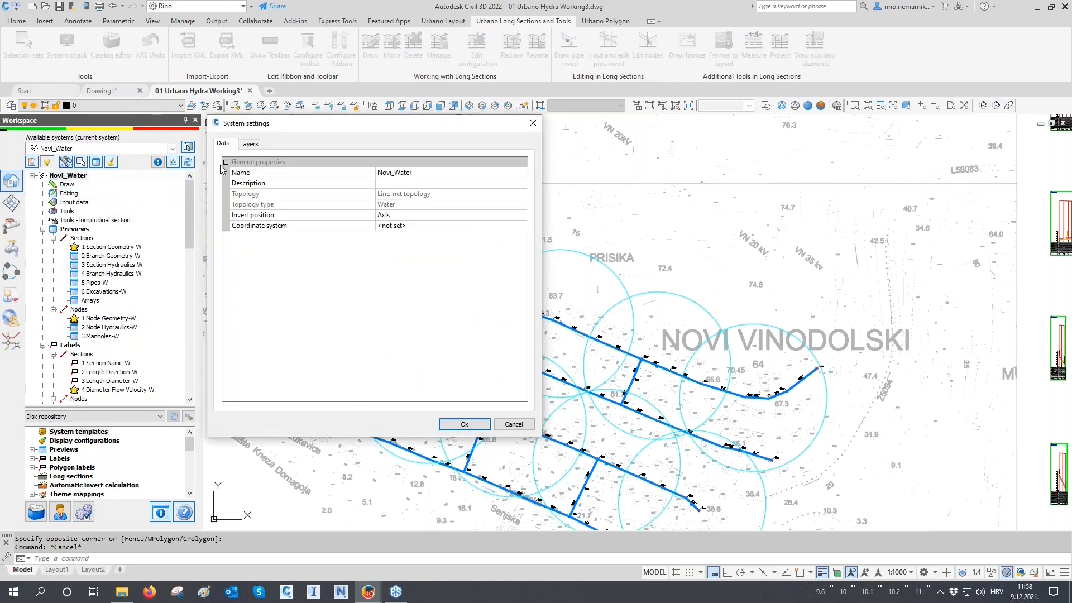
click(248, 144)
scroll(313, 232, down, 3)
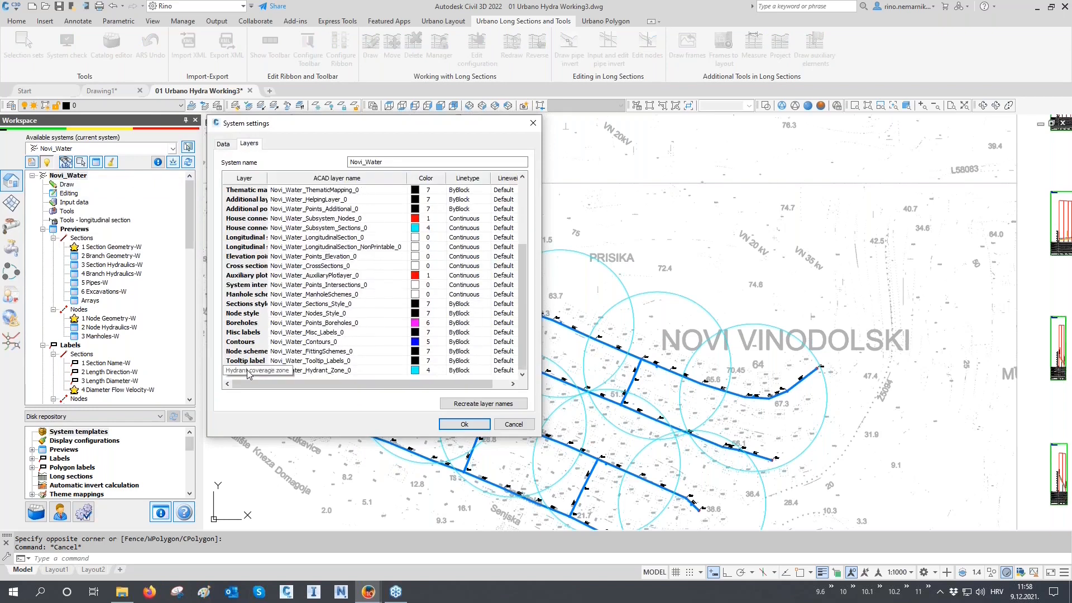
Set the lineweight of the Novi_Water_Hydrant_Zone_0 layer to 0.30mm and apply the system settings.
click(245, 371)
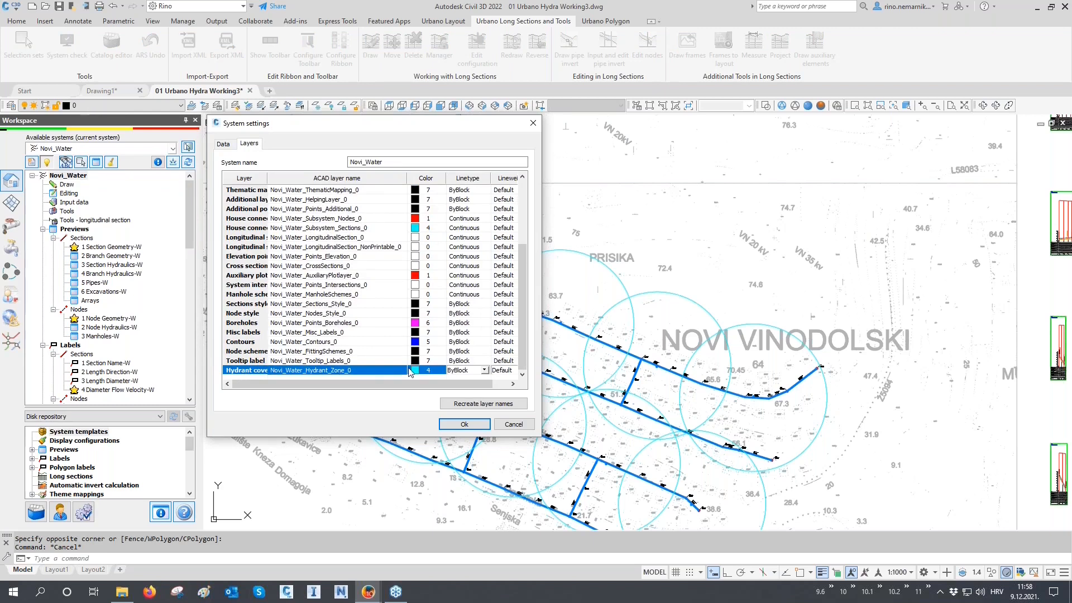
drag(413, 383, 430, 383)
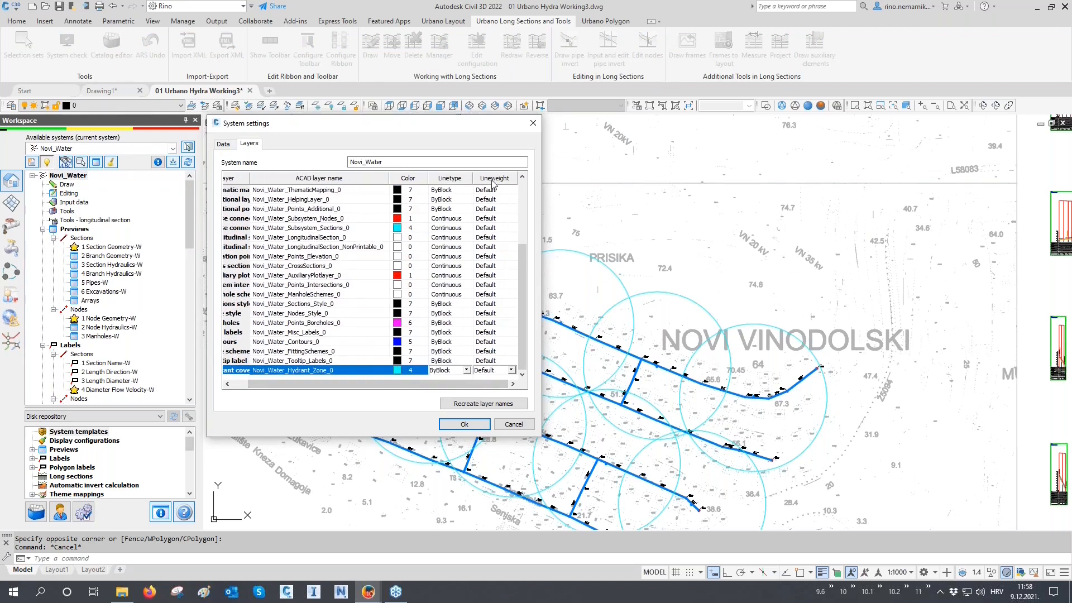
click(511, 370)
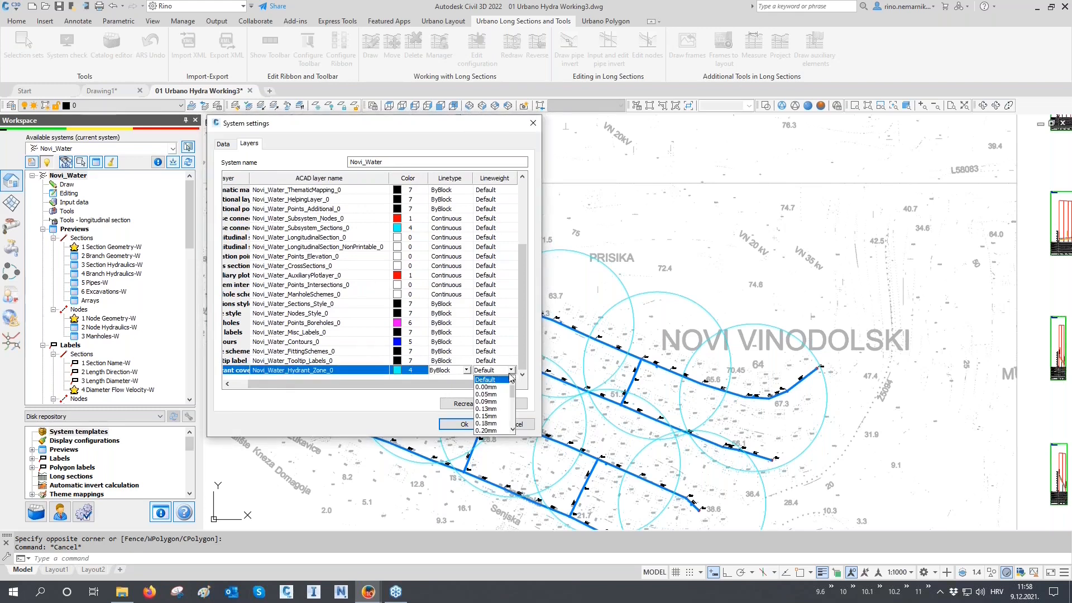
click(512, 430)
click(513, 430)
click(493, 430)
click(487, 426)
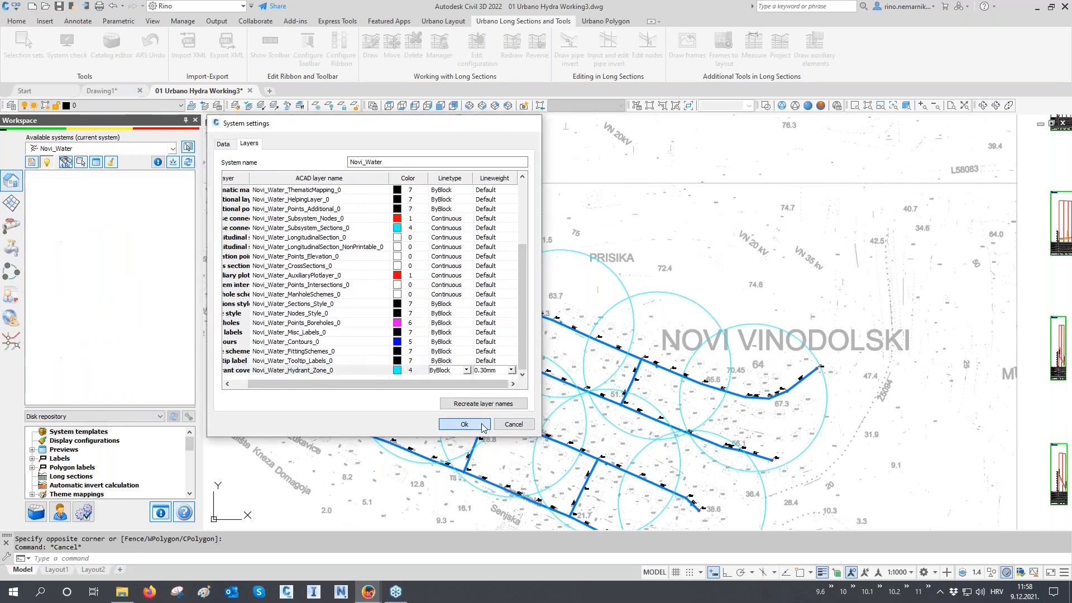
middle_drag(494, 400, 499, 363)
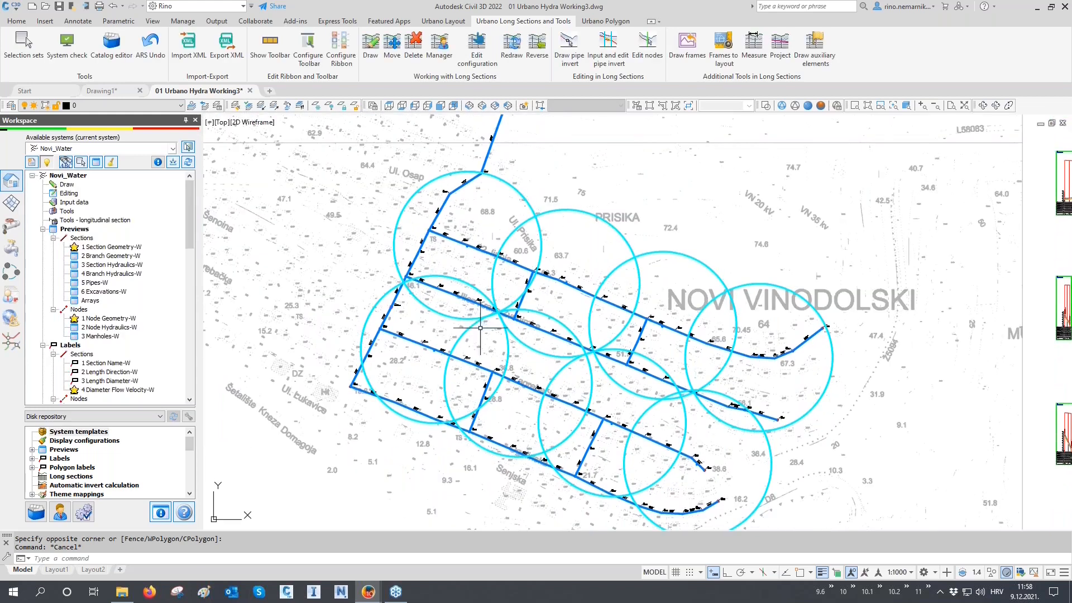
Inspect the drawn hydrants and their coverage zones along the street pipelines, from close-up to the whole network.
scroll(463, 257, up, 10)
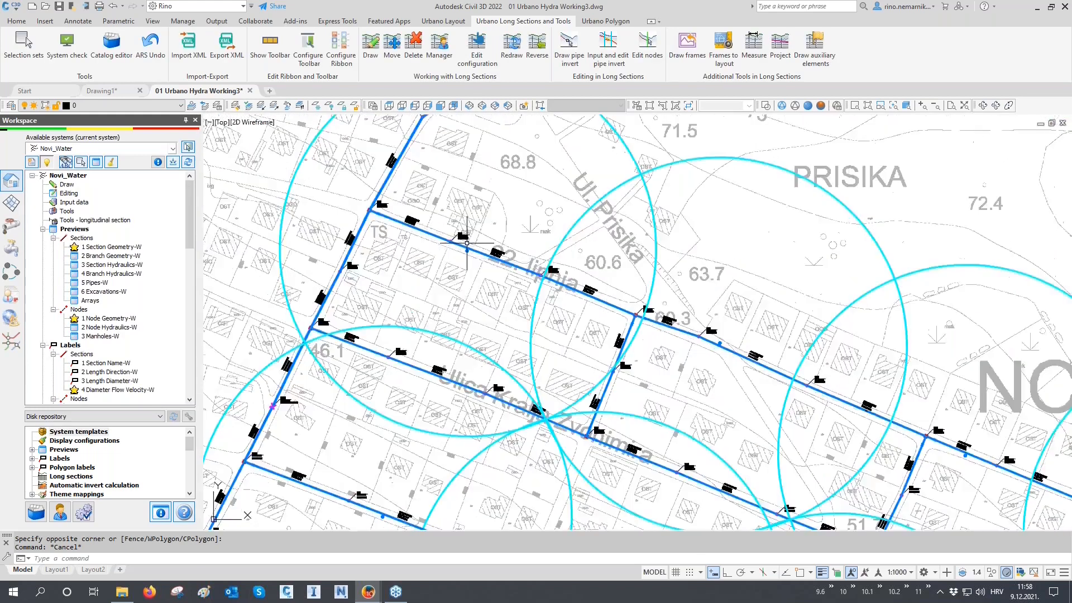
scroll(464, 257, up, 2)
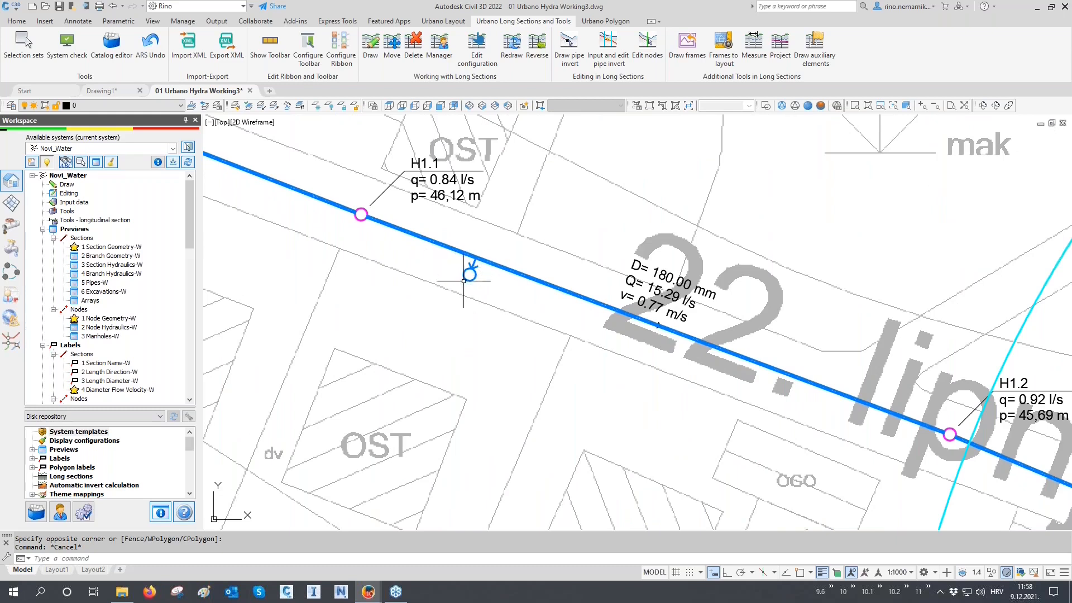
scroll(474, 258, down, 2)
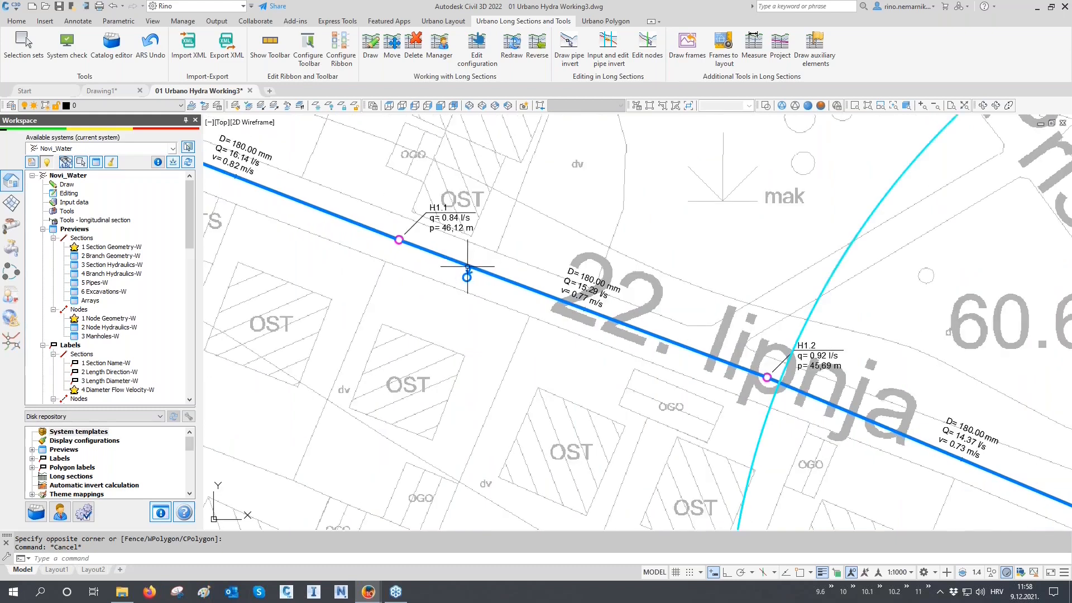
scroll(475, 259, down, 5)
scroll(726, 356, up, 5)
scroll(442, 282, down, 2)
scroll(386, 269, down, 4)
scroll(673, 396, up, 6)
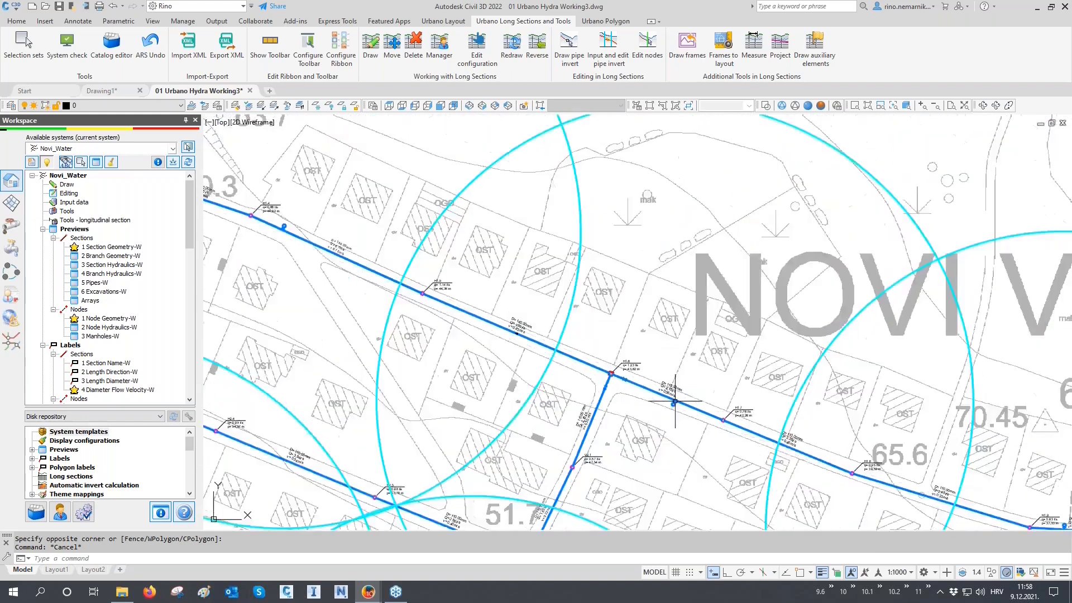
scroll(677, 287, down, 10)
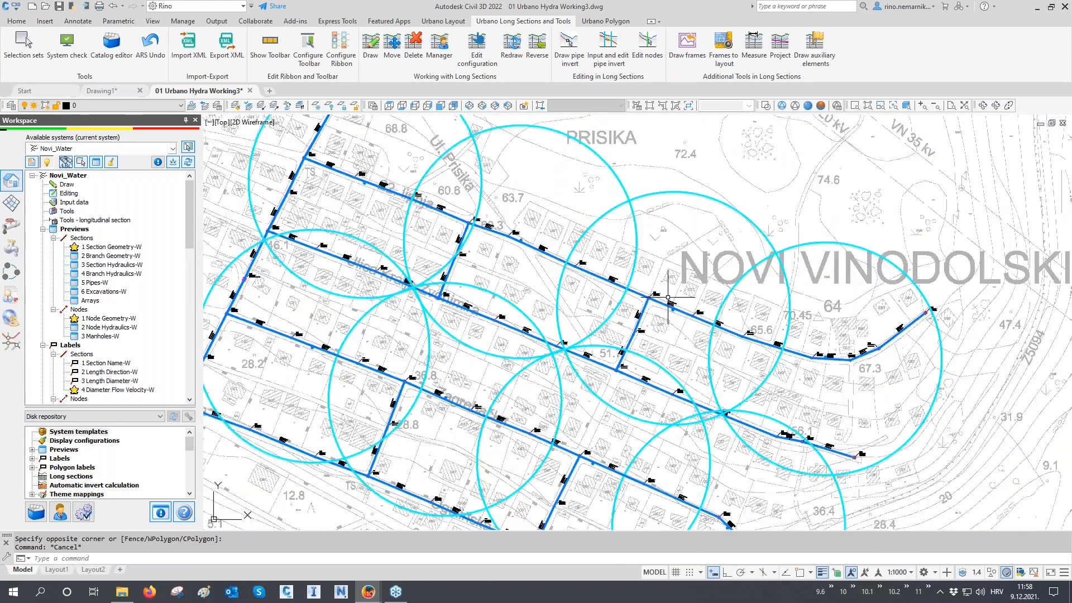
middle_drag(627, 325, 481, 393)
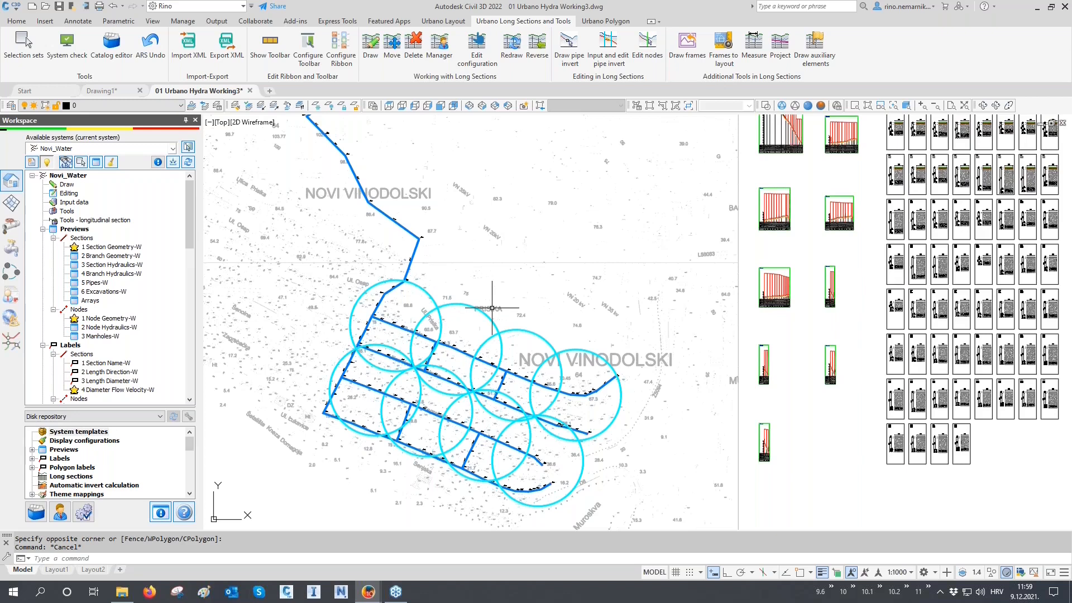
Open the catalog of fitting elements (symbols) and give its disk catalog list more room.
scroll(168, 357, down, 8)
scroll(114, 347, down, 8)
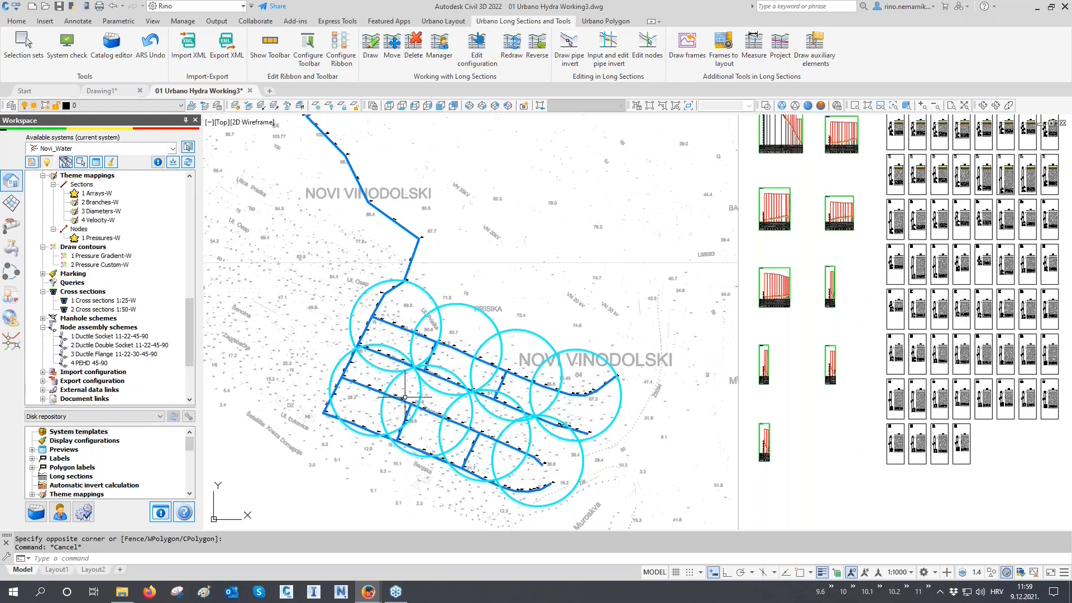
right_click(94, 328)
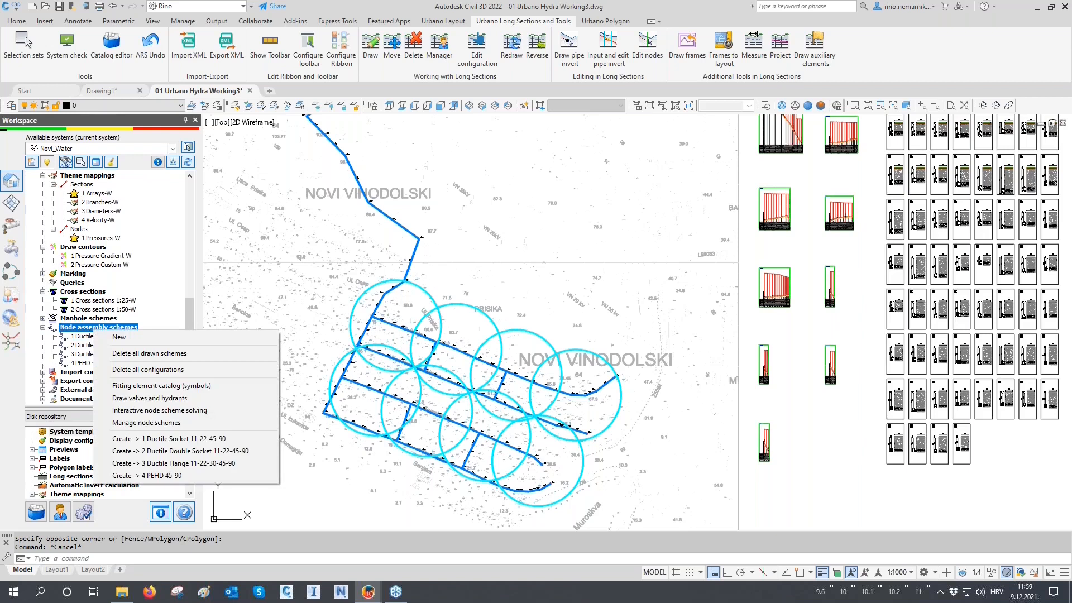
click(37, 515)
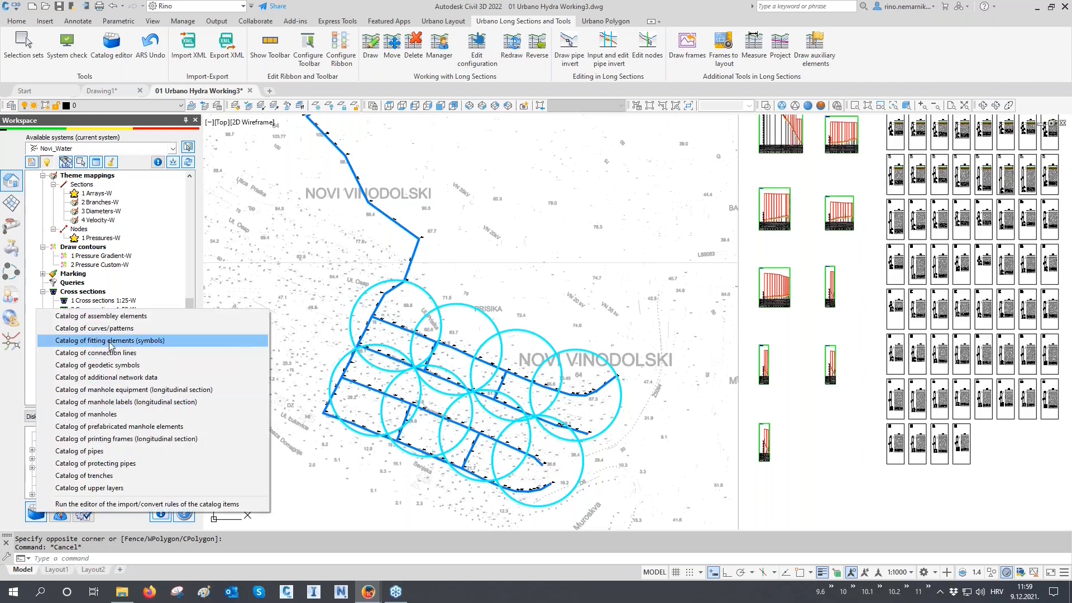
click(148, 341)
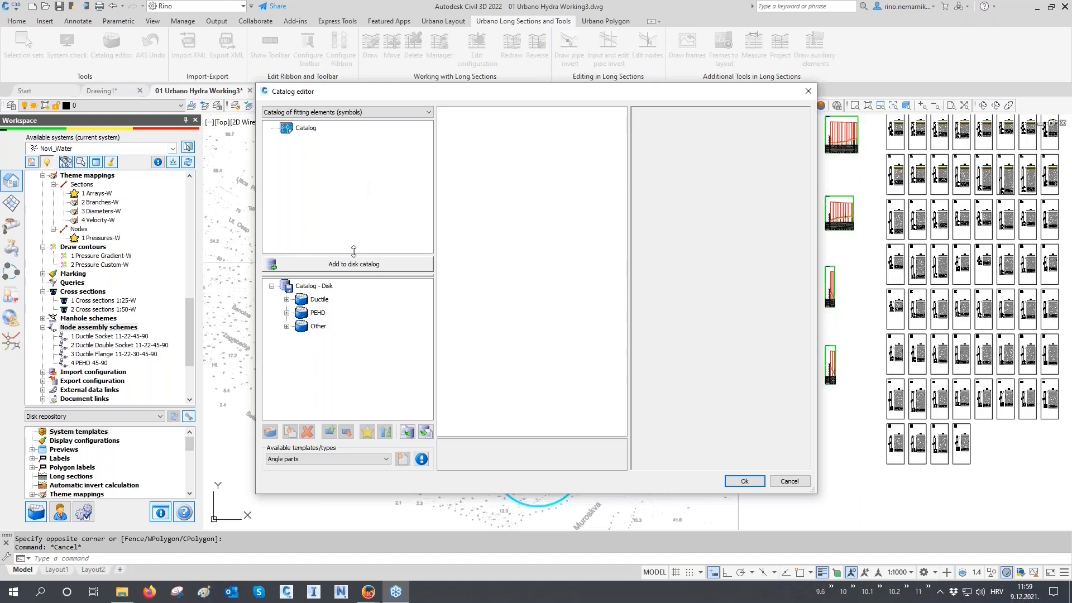
drag(353, 217, 354, 218)
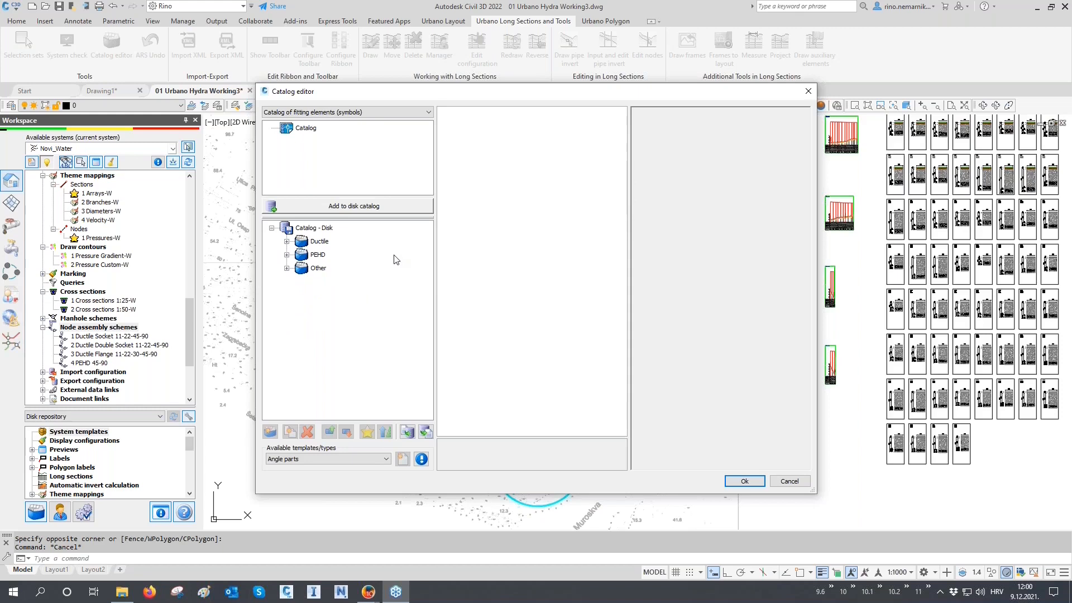
Browse the Ductile flanged and PEHD fitting groups in the disk catalog.
click(287, 241)
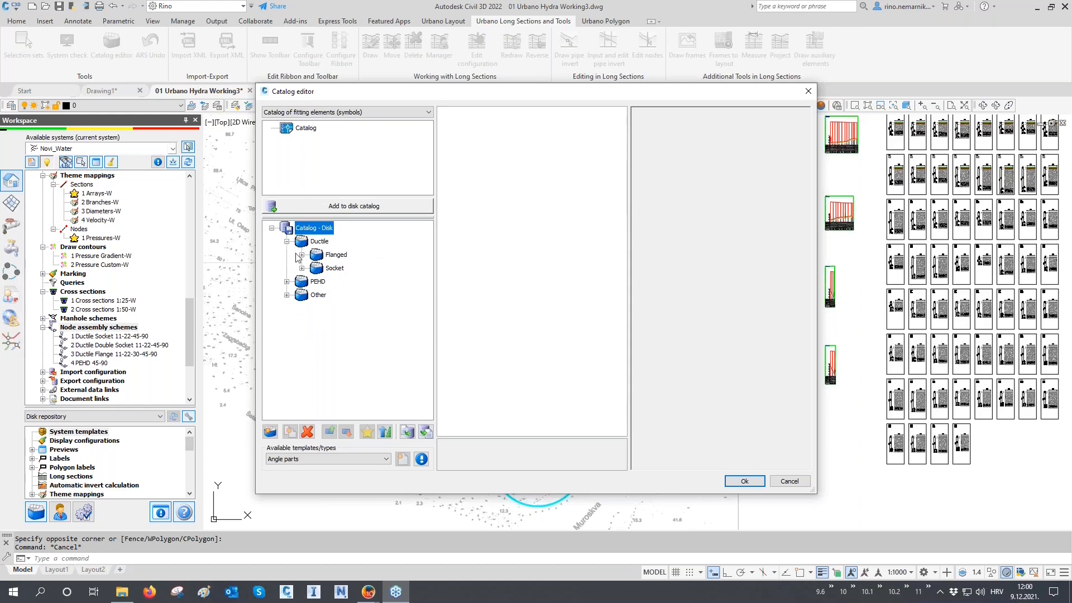
click(287, 281)
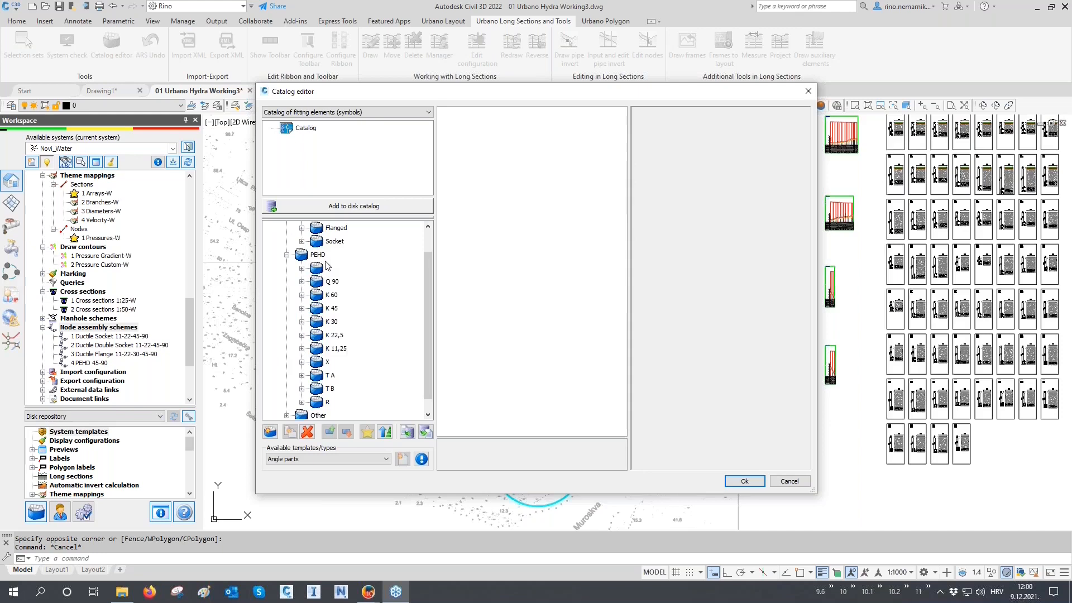
scroll(327, 265, up, 1)
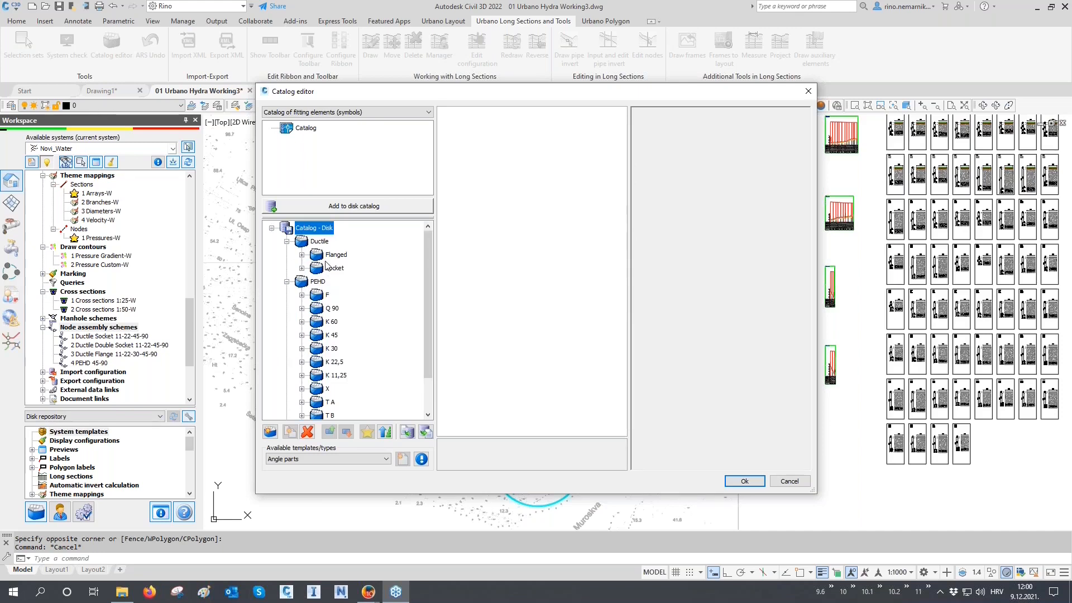
click(302, 255)
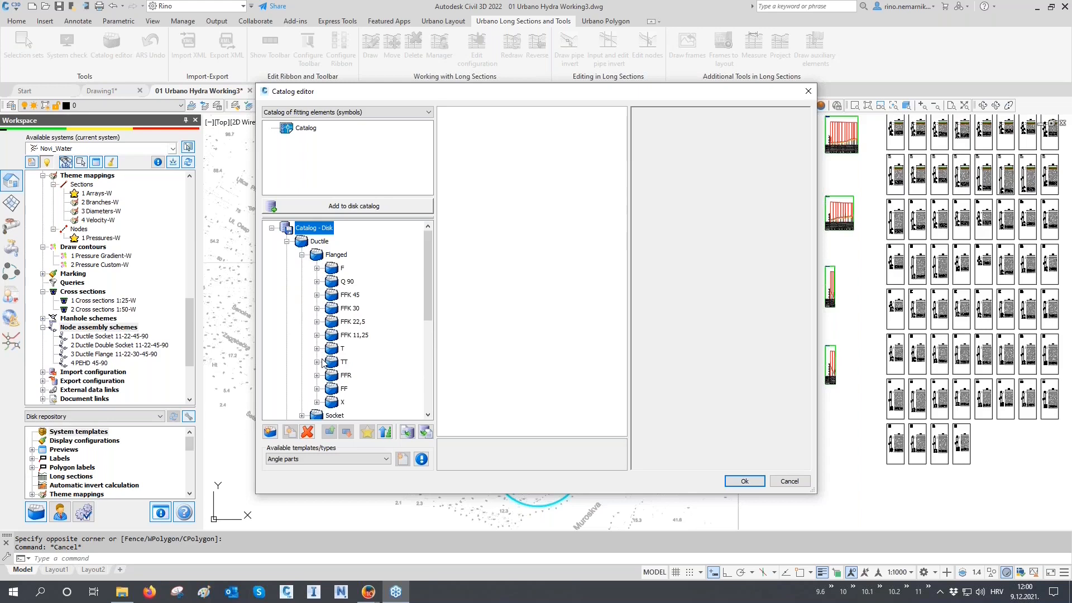
scroll(301, 324, down, 1)
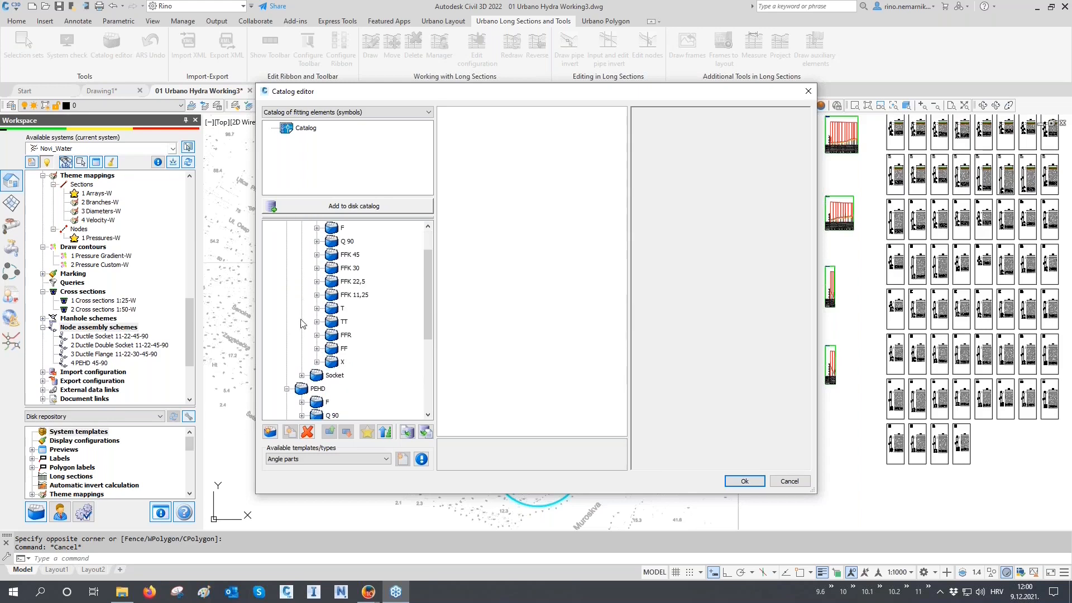
scroll(301, 324, up, 1)
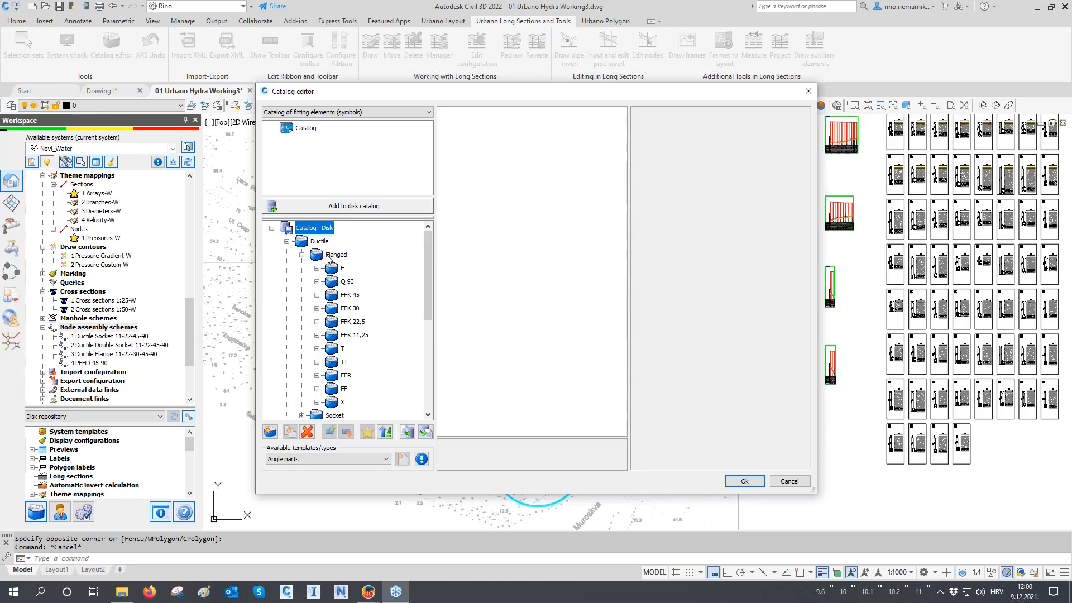
scroll(324, 301, down, 1)
scroll(320, 352, down, 2)
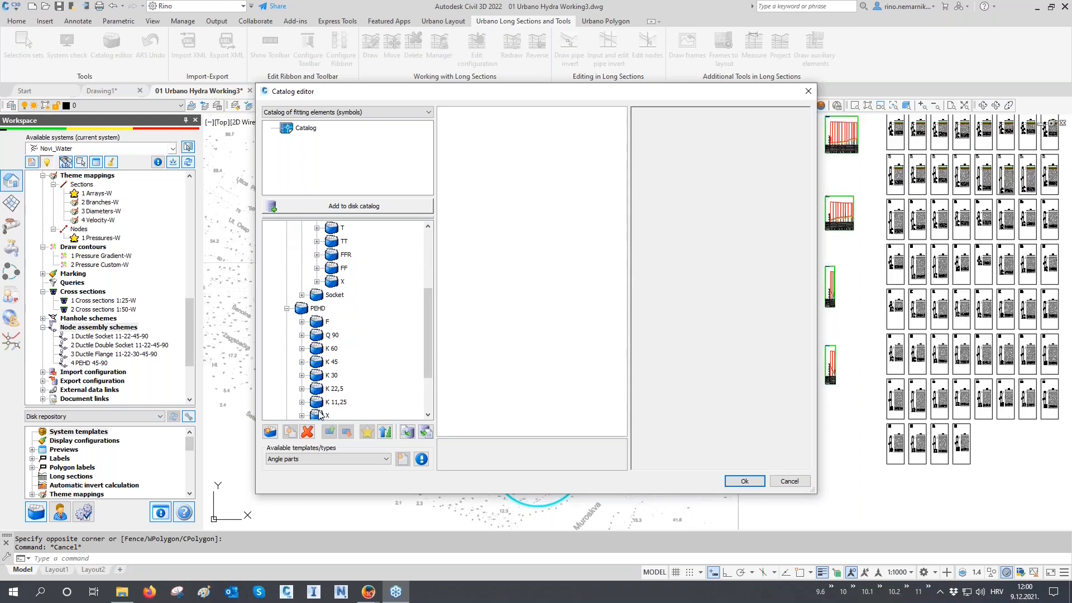
scroll(320, 414, up, 1)
scroll(320, 415, up, 1)
Examine the properties of the flanged ductile fittings T DN40×40 and FFR DN60×50, and close the catalog editor.
click(317, 310)
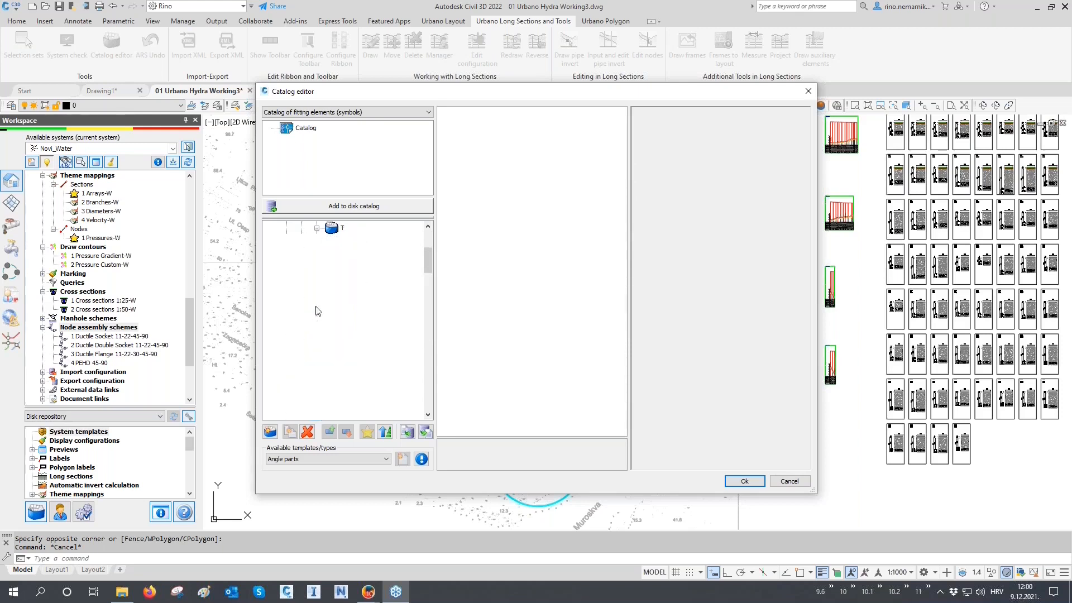
click(364, 243)
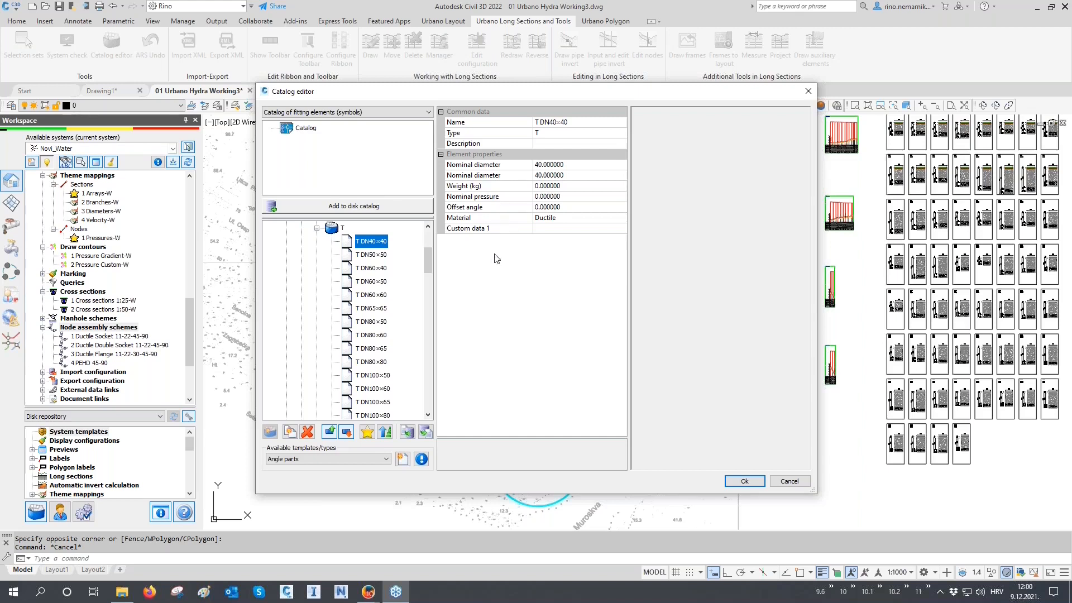
click(316, 229)
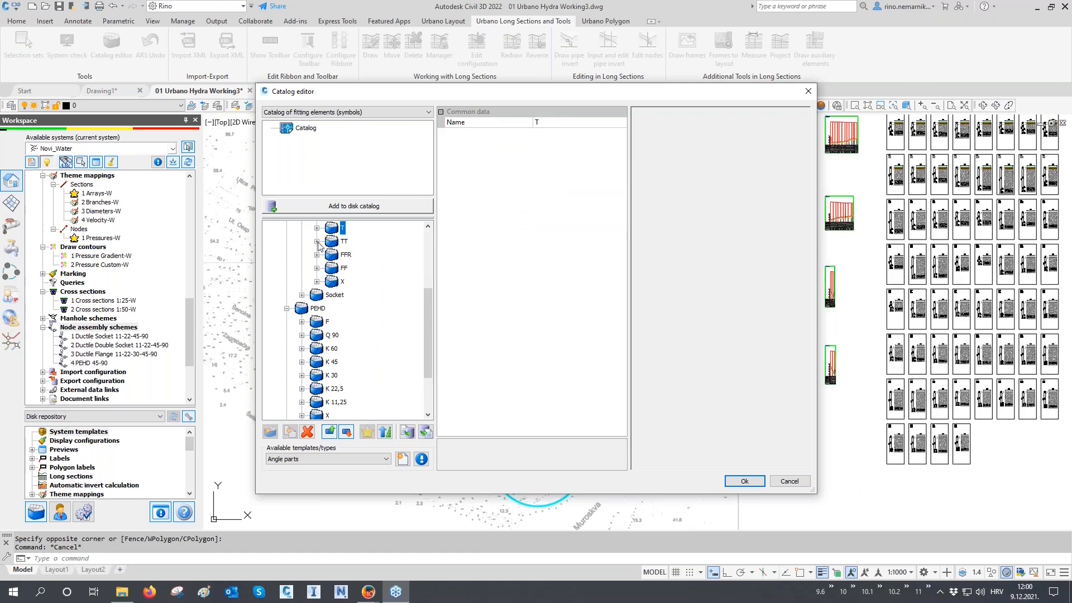
click(317, 254)
click(374, 255)
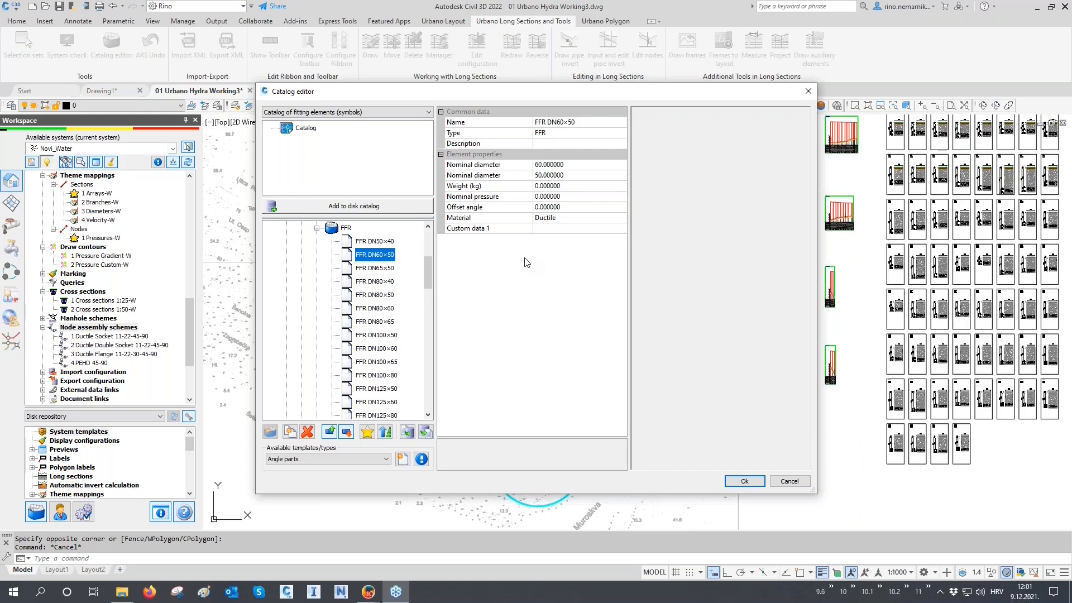
click(745, 481)
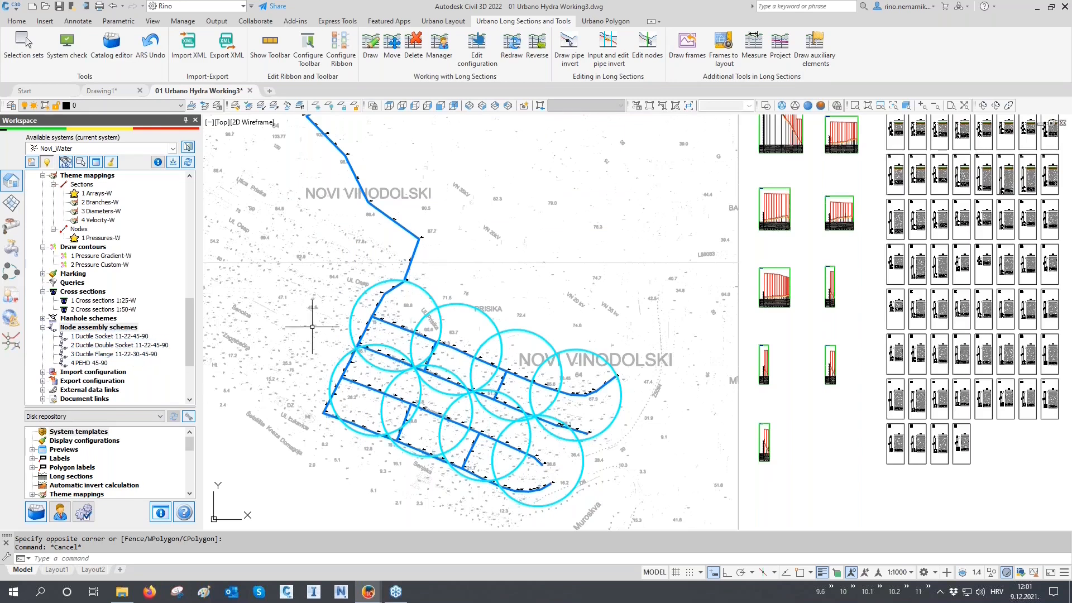
Check the pipe marks and materials of all sections in the 5 Pipes-W preview, and close it.
drag(191, 325, 193, 209)
double_click(95, 247)
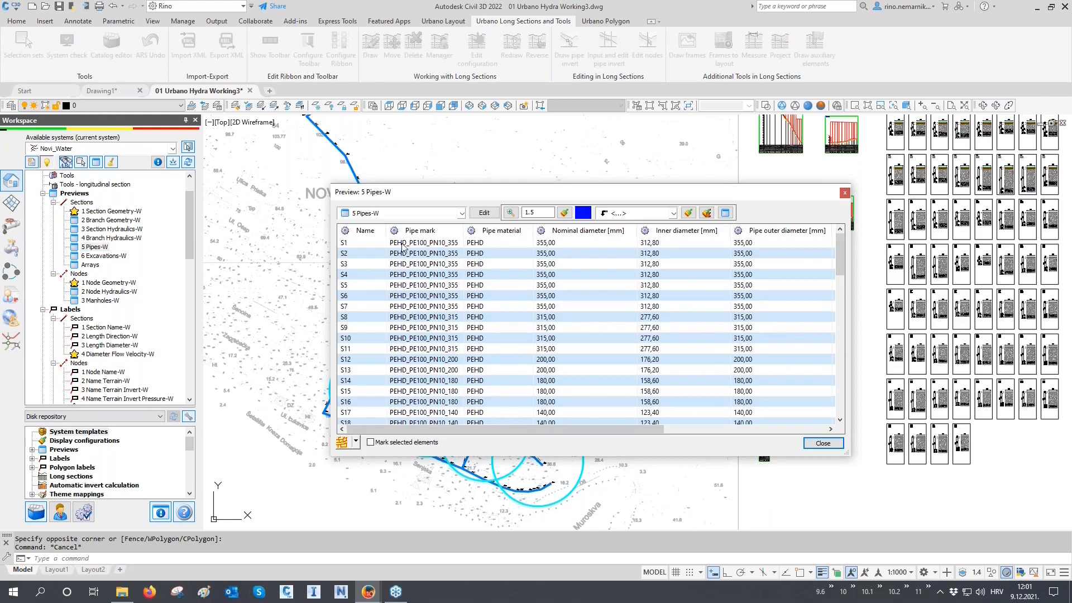
scroll(403, 248, down, 10)
scroll(401, 244, down, 4)
key(Escape)
Edit the node assembly scheme configuration 4 PEHD 45-90, setting both paper width and paper height to 45.
drag(189, 239, 191, 350)
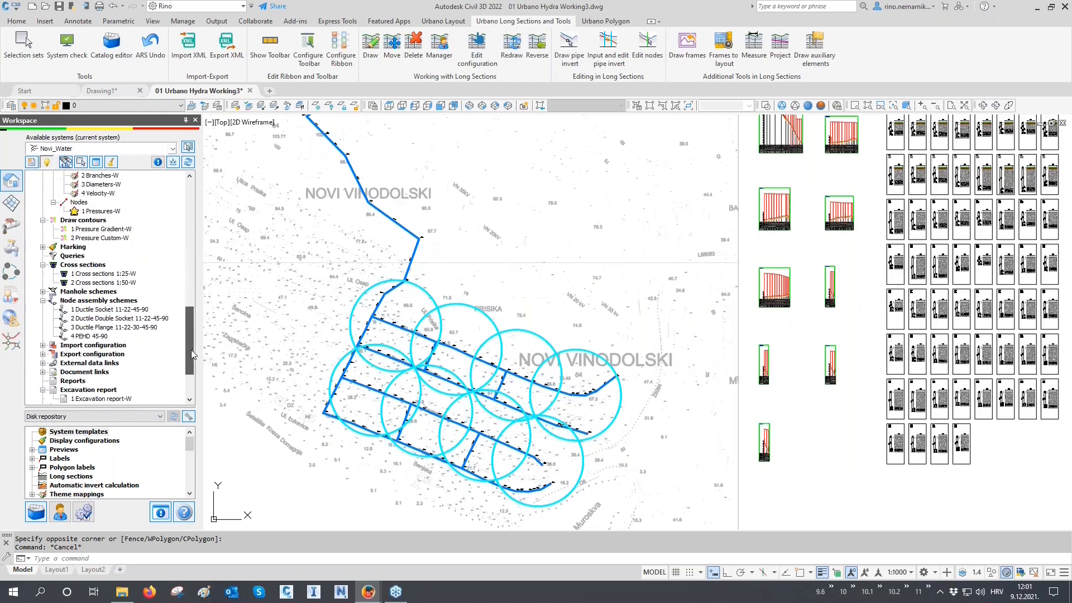
click(91, 338)
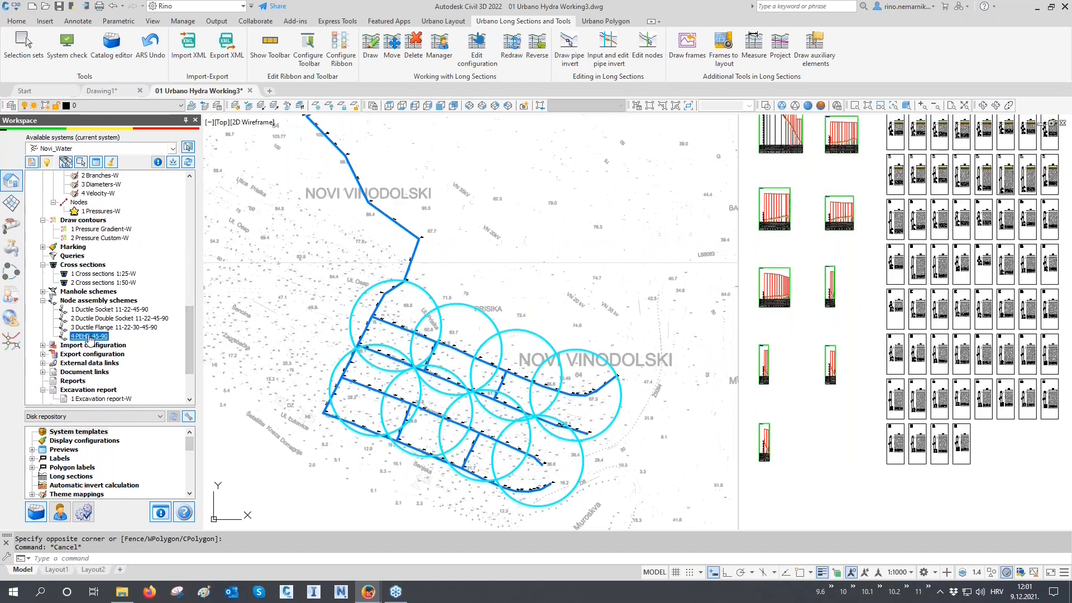
right_click(91, 337)
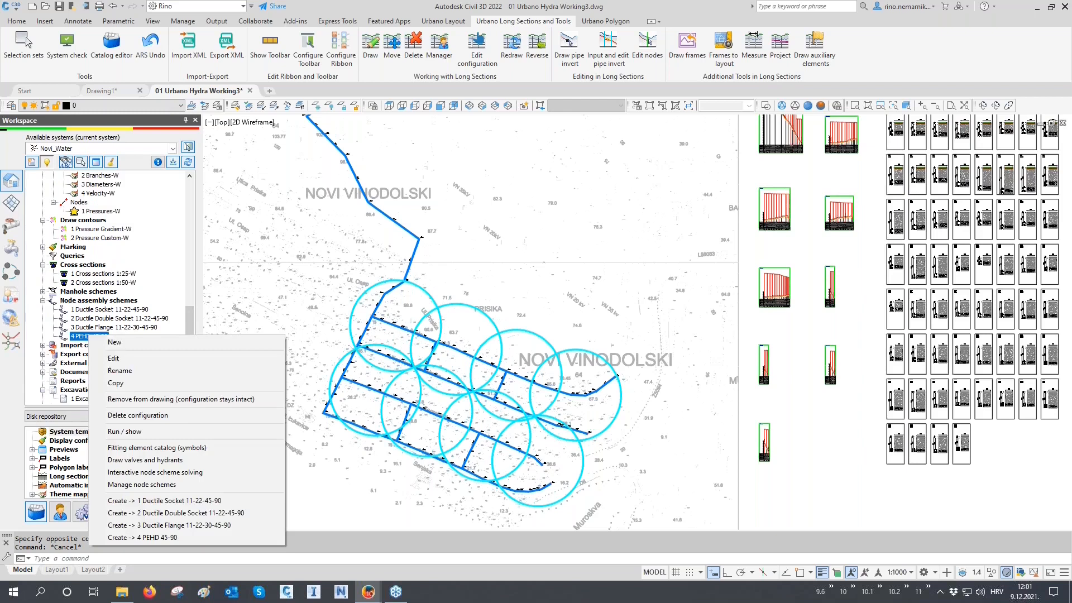
click(114, 362)
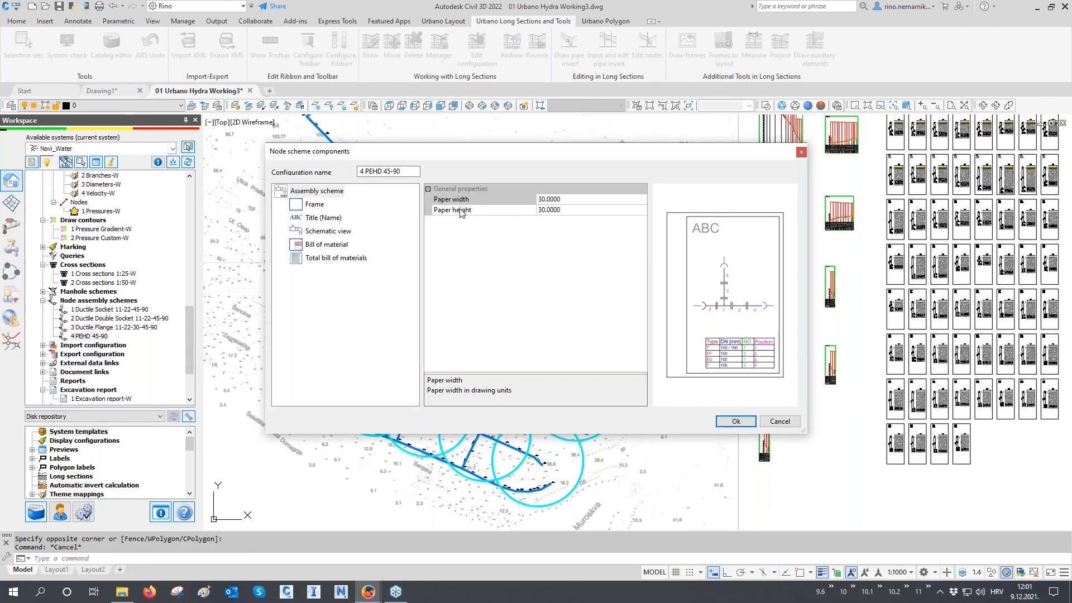
click(533, 202)
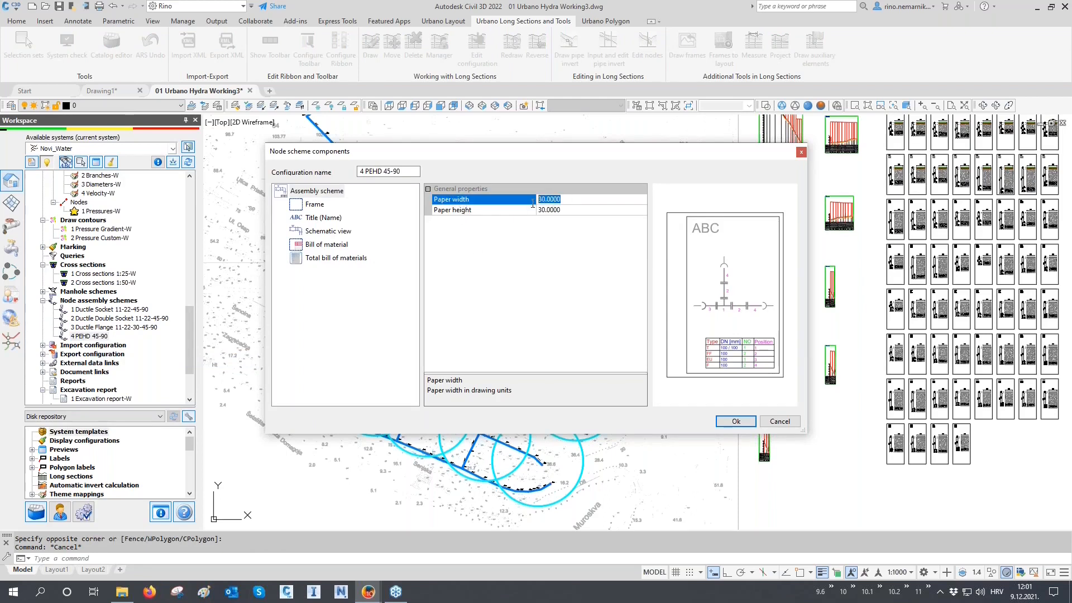
text(45)
click(582, 213)
text(45)
key(Return)
Review the frame and title settings of the assembly scheme, and set the schematic view's pipe color to 30.
click(315, 206)
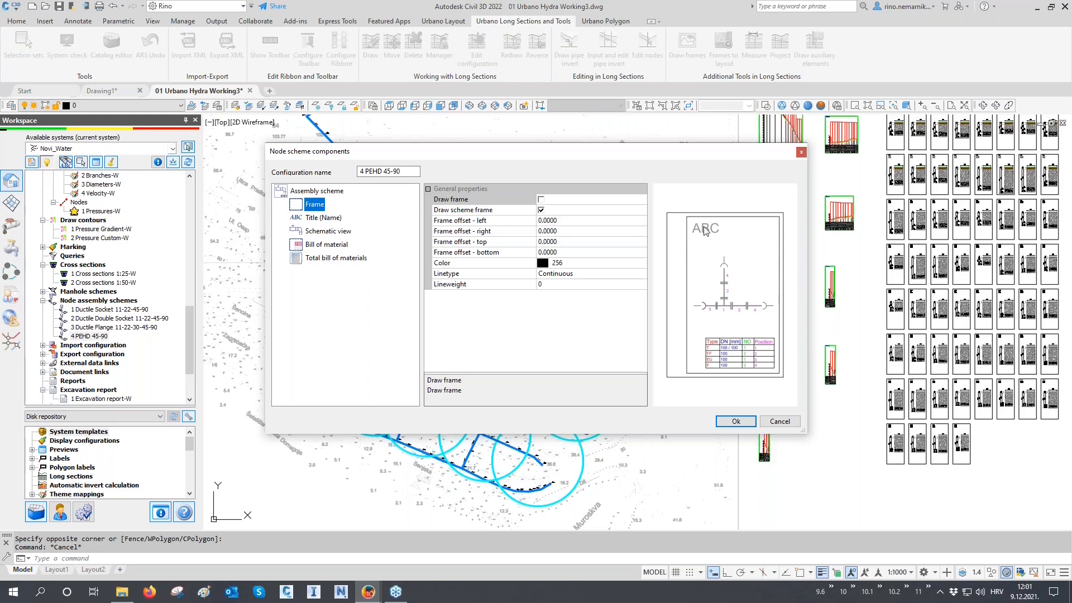
click(332, 218)
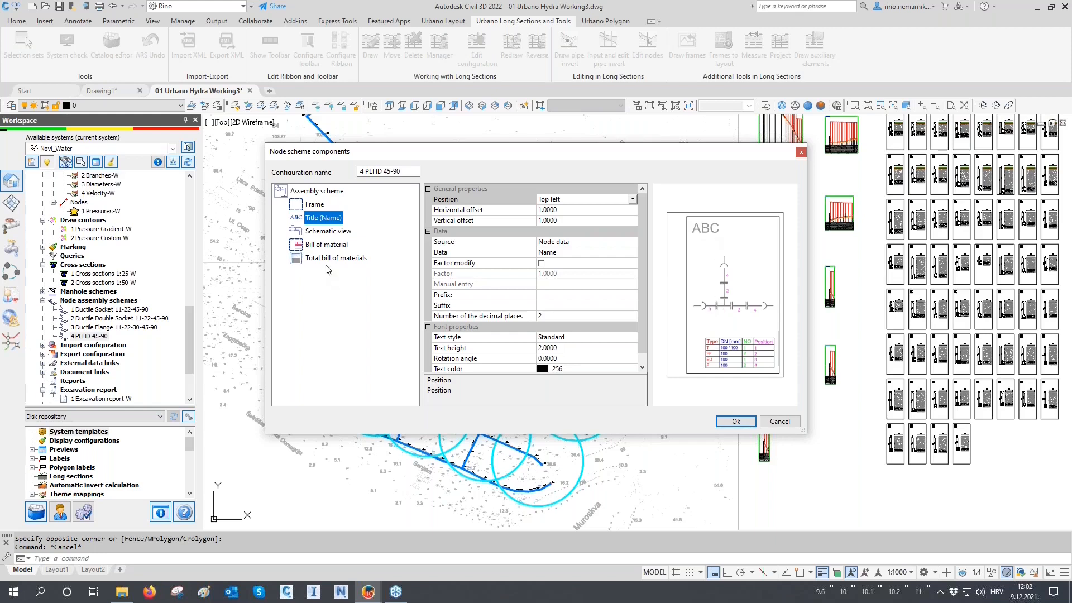
click(321, 235)
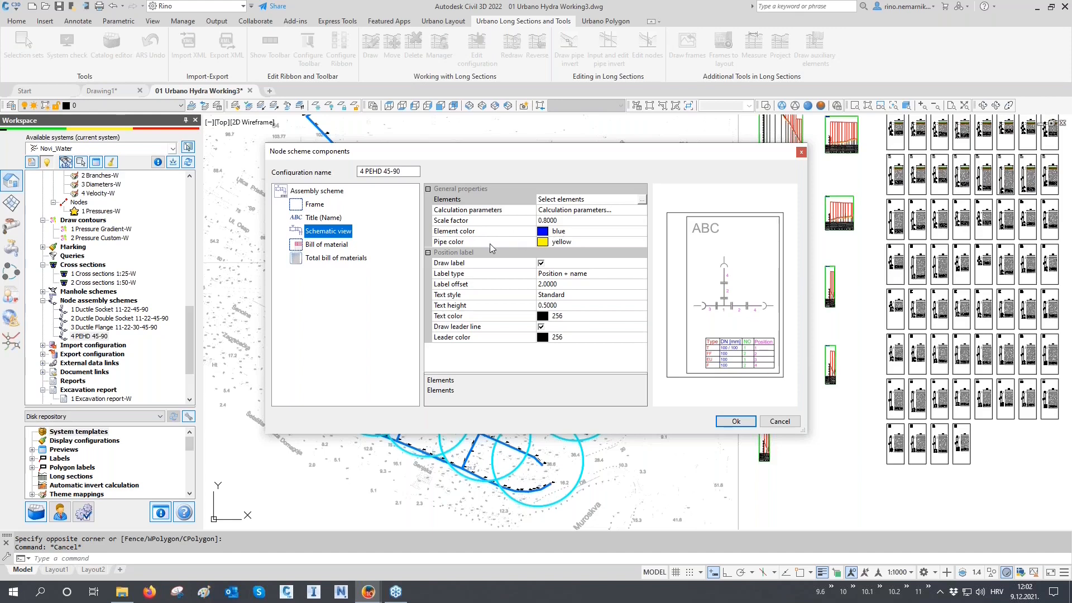
click(561, 244)
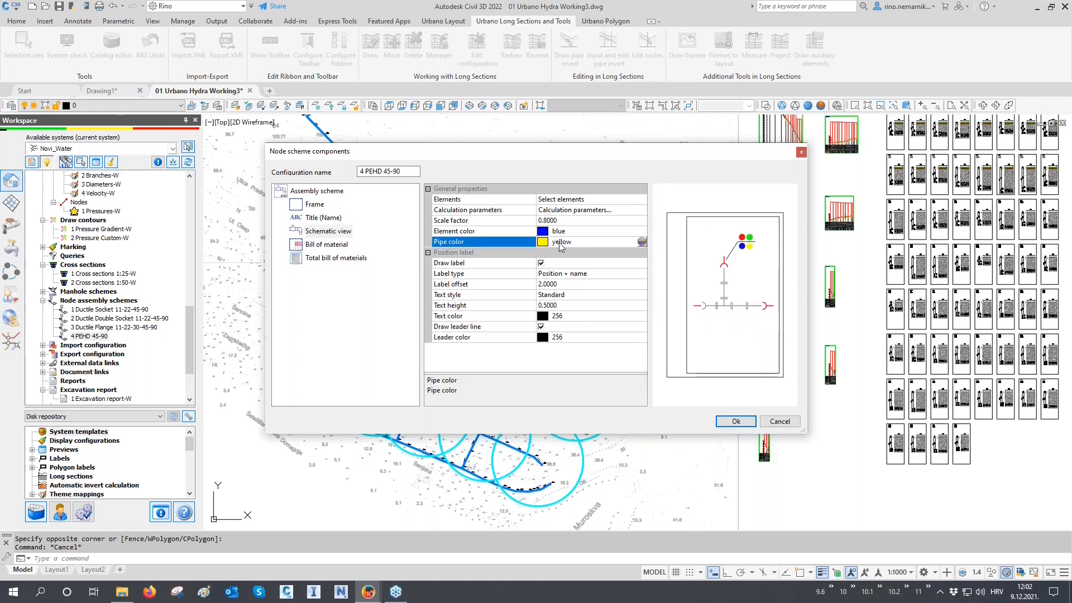
click(641, 242)
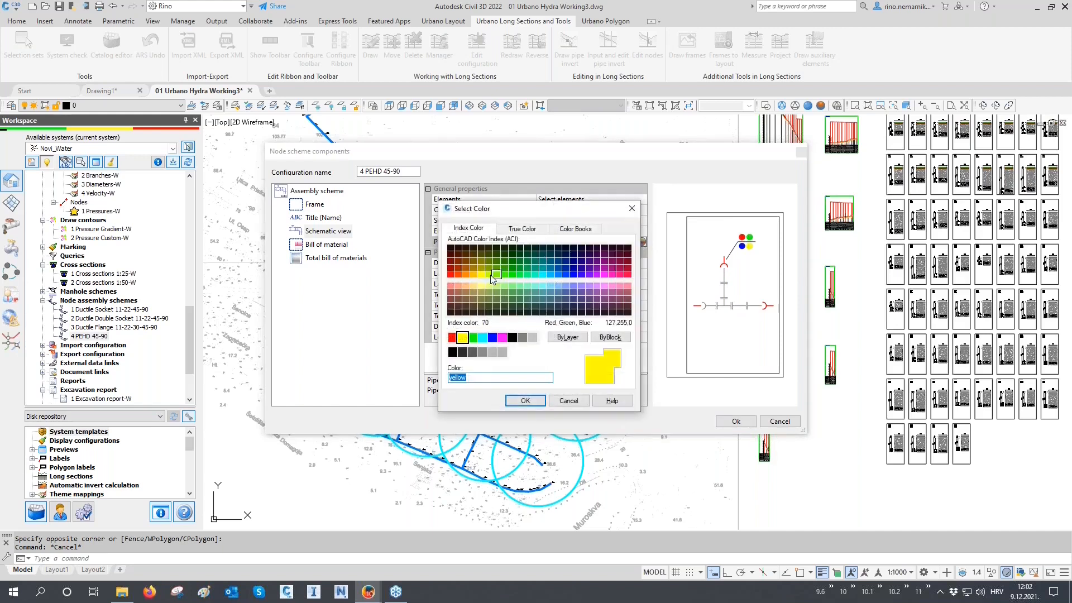
click(466, 275)
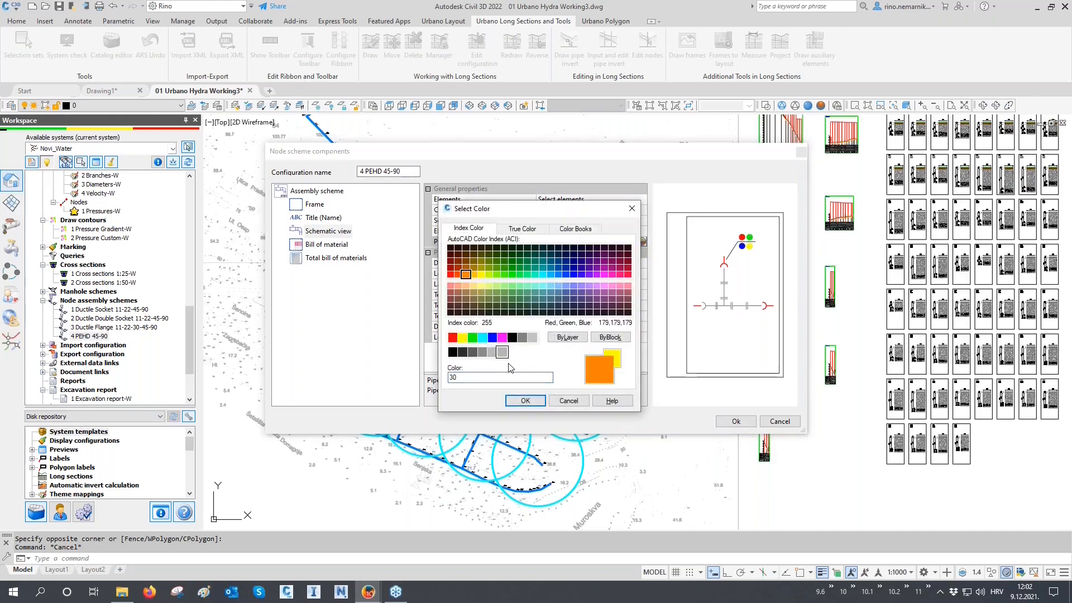
click(525, 400)
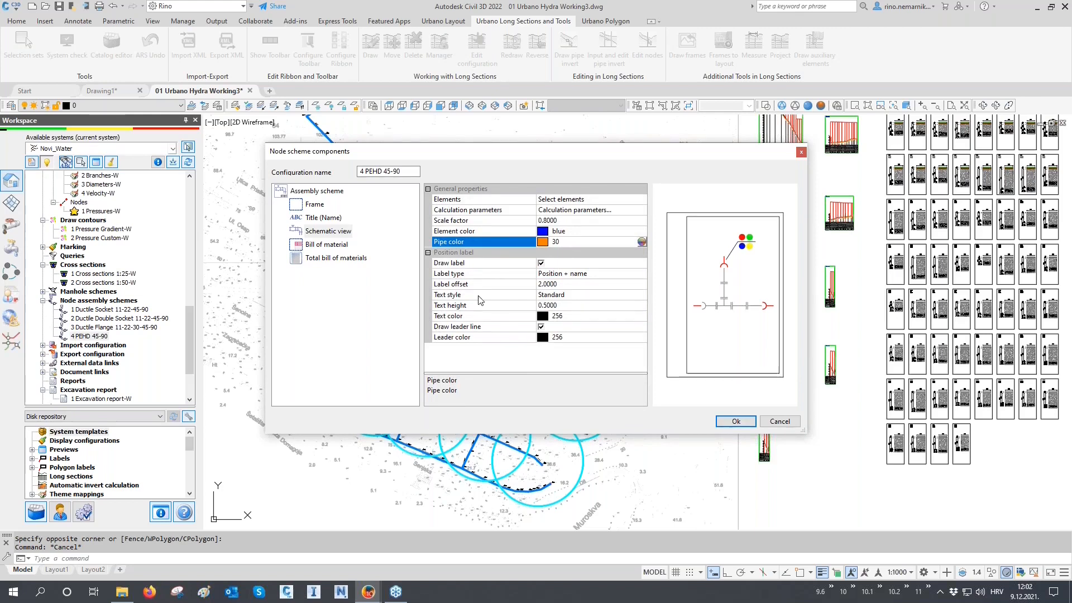
Check the label type options for the position labels in the schematic view, keeping Position + name.
click(477, 276)
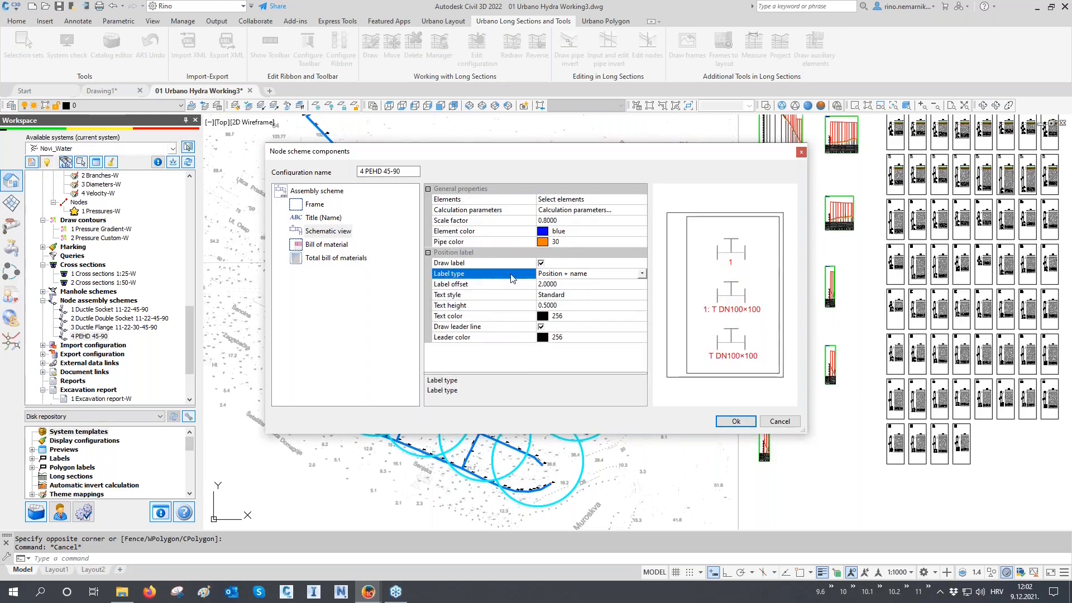
click(642, 274)
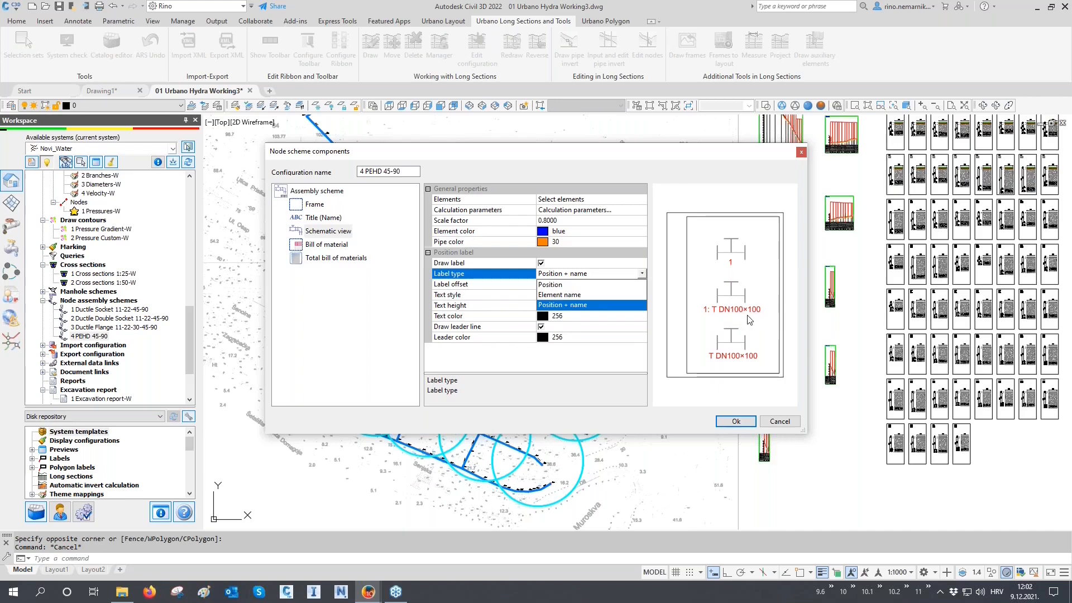
click(585, 362)
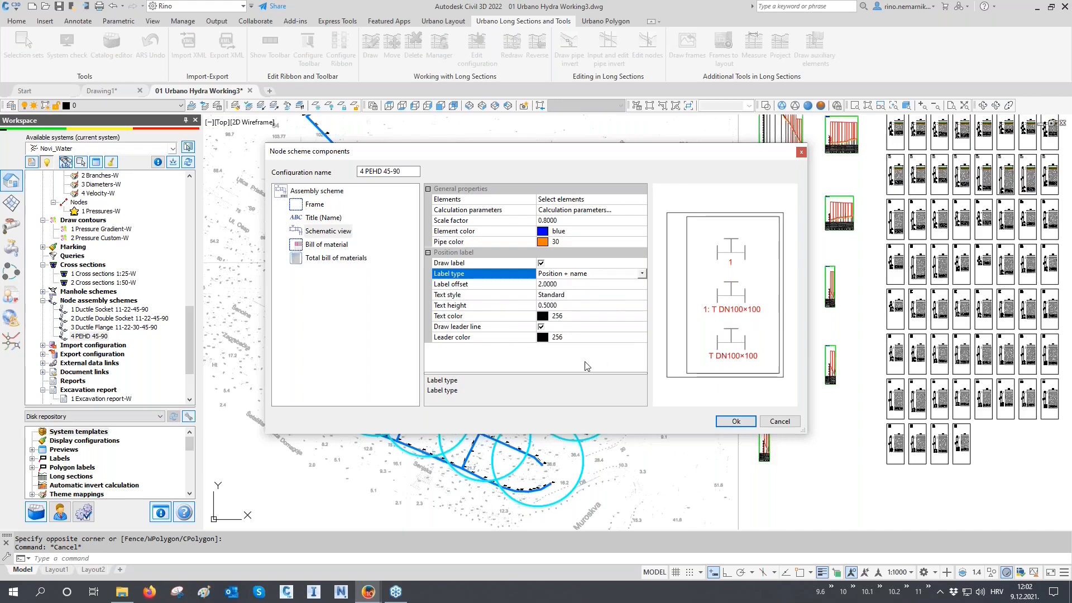
Review which PEHD angle parts the schematic view uses in the calculation, and save the 4 PEHD 45-90 configuration.
click(607, 201)
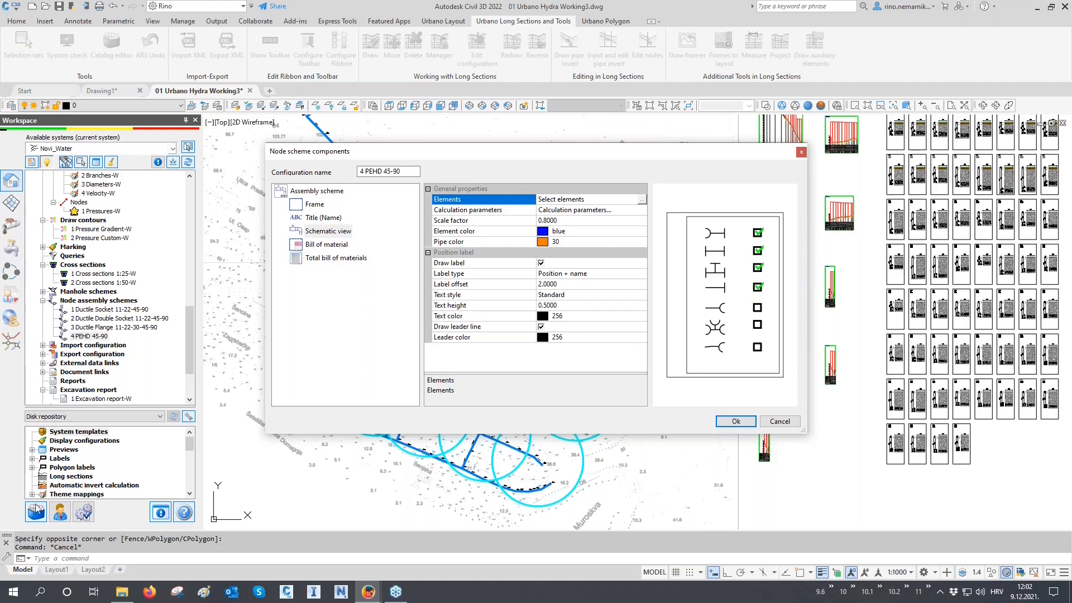
click(643, 199)
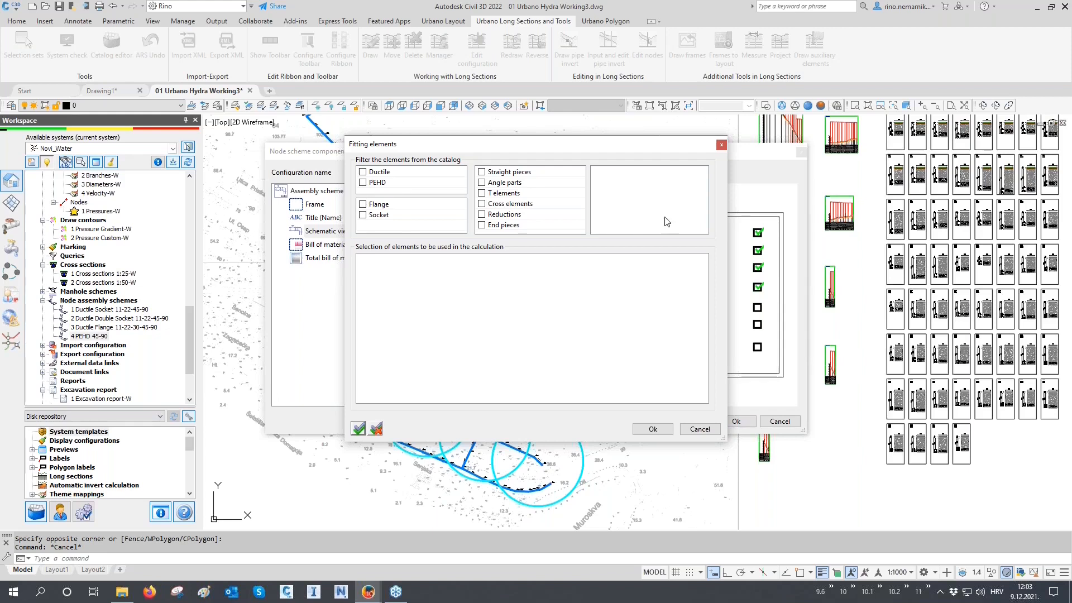
click(366, 185)
click(482, 182)
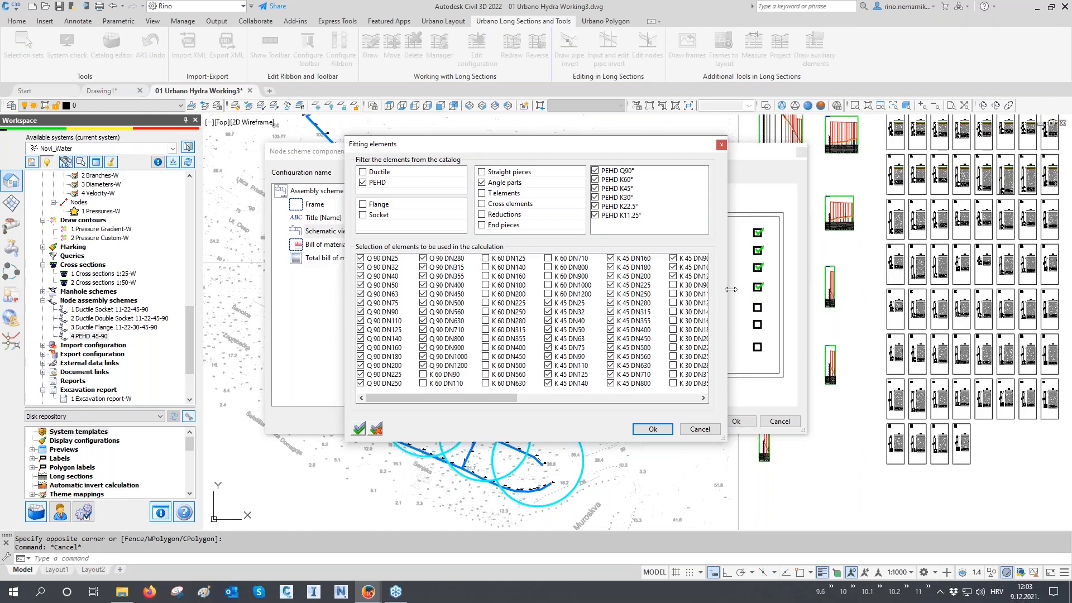
drag(732, 289, 915, 289)
drag(343, 285, 214, 284)
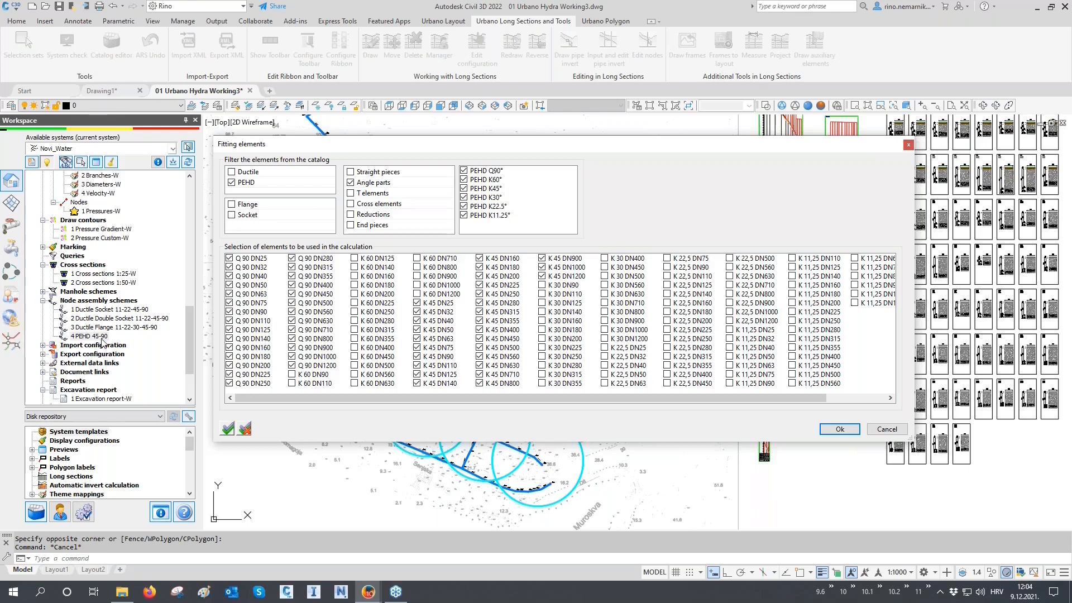
click(840, 428)
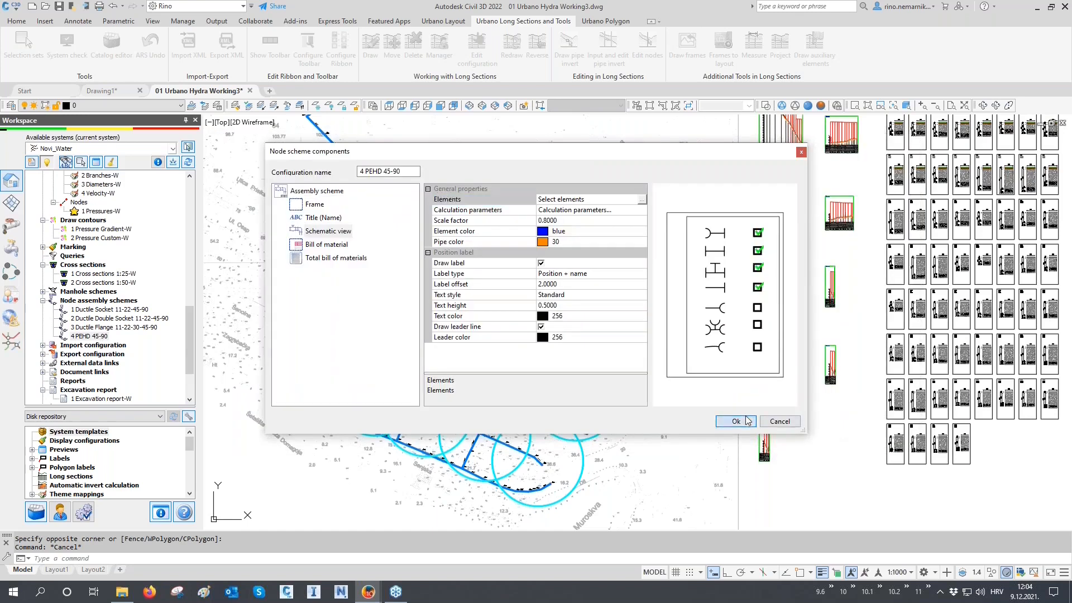
click(736, 421)
Copy the node assembly scheme 4 PEHD 45-90 and rename the copy as 5 PEHD ALL ANGLES.
click(86, 336)
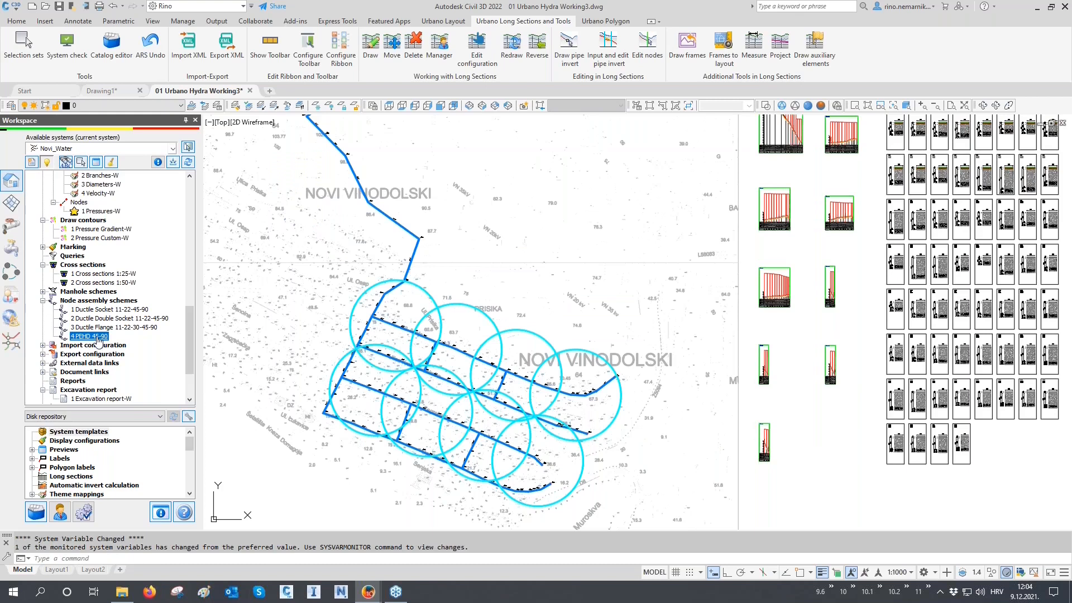
right_click(99, 340)
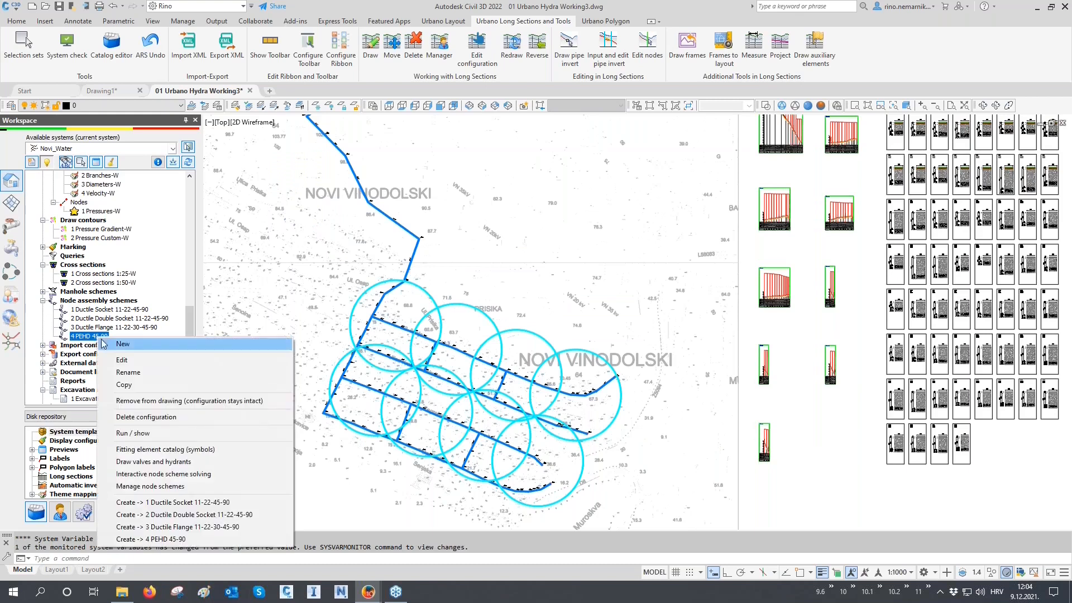
click(124, 387)
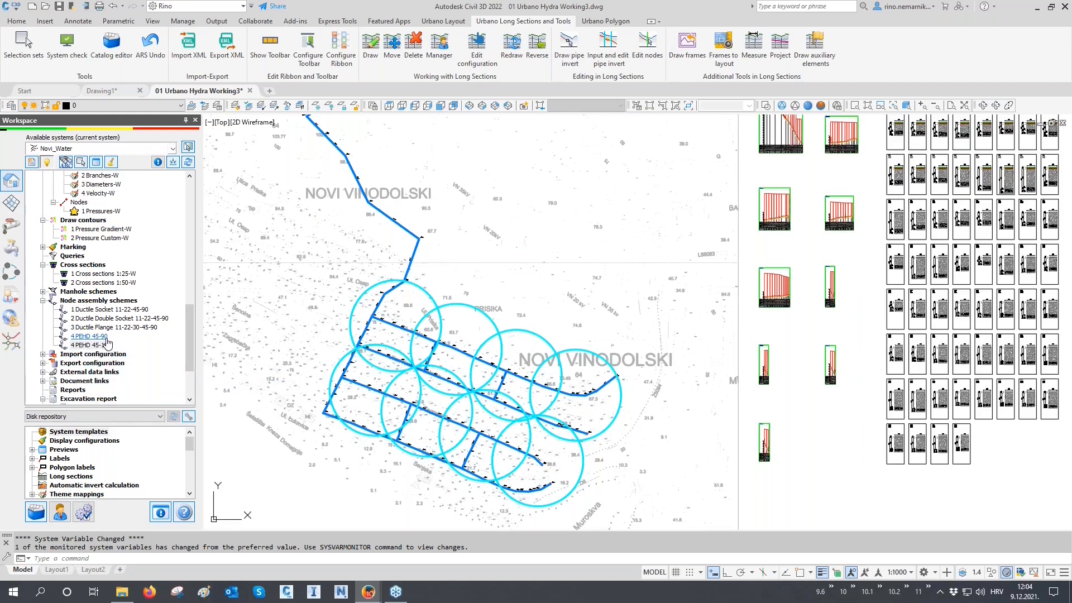
click(104, 345)
click(73, 345)
text(5)
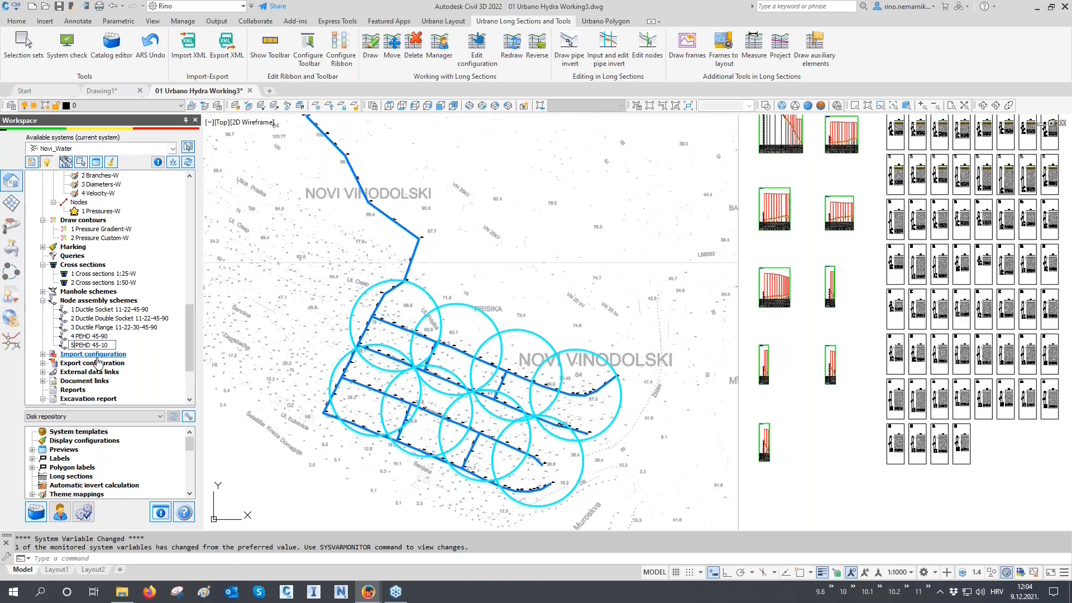
drag(92, 345, 124, 346)
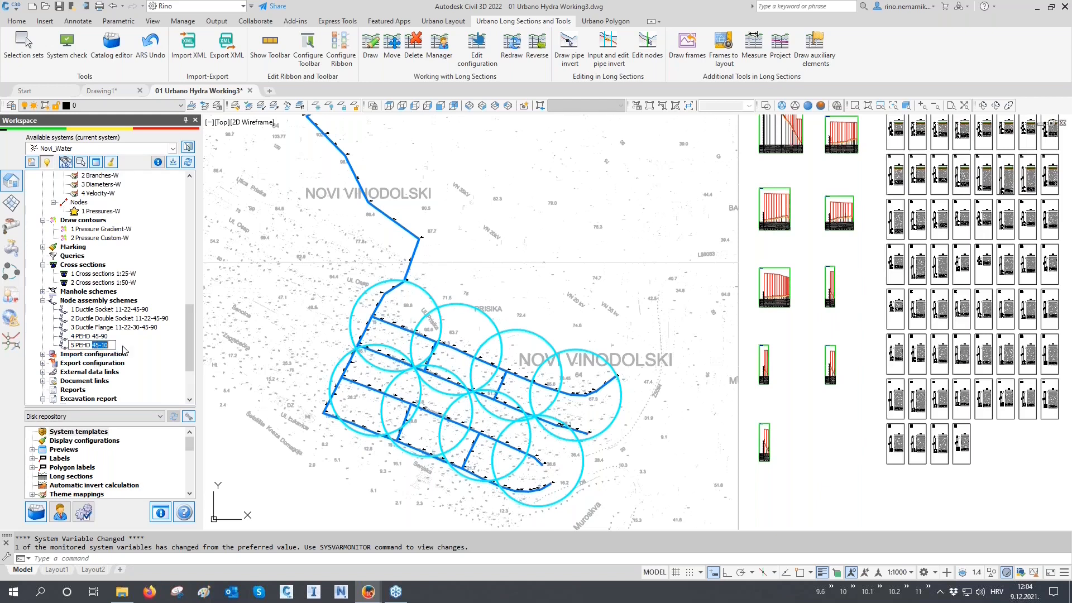
text(ALL ANGLES)
key(Return)
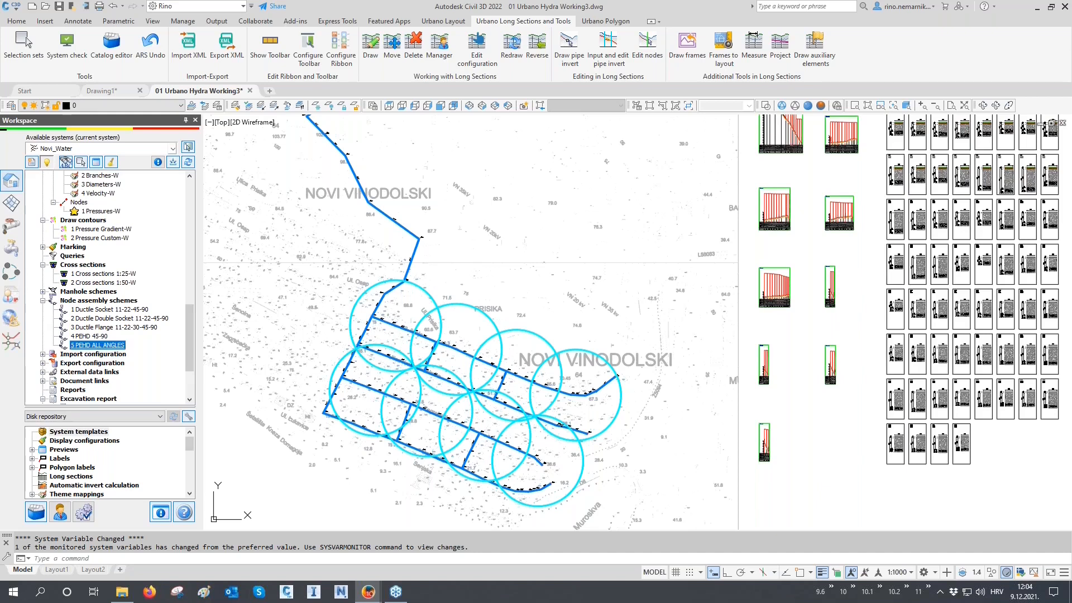
Edit 5 PEHD ALL ANGLES so that all PEHD angle parts, from Q 90 to K 11,25, are used in the schematic view's calculation.
right_click(119, 345)
click(144, 369)
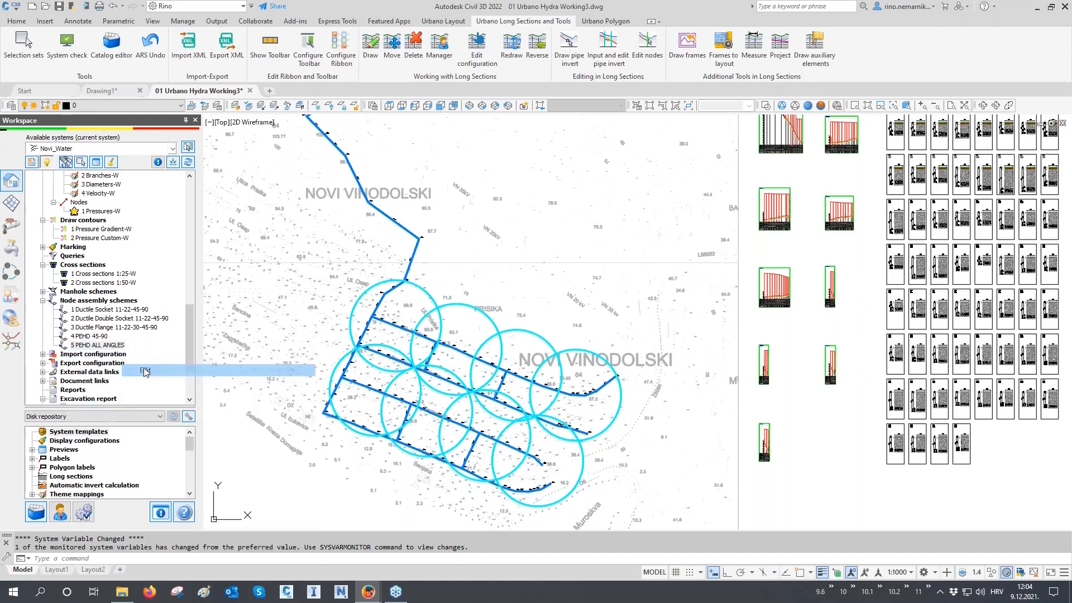
click(338, 231)
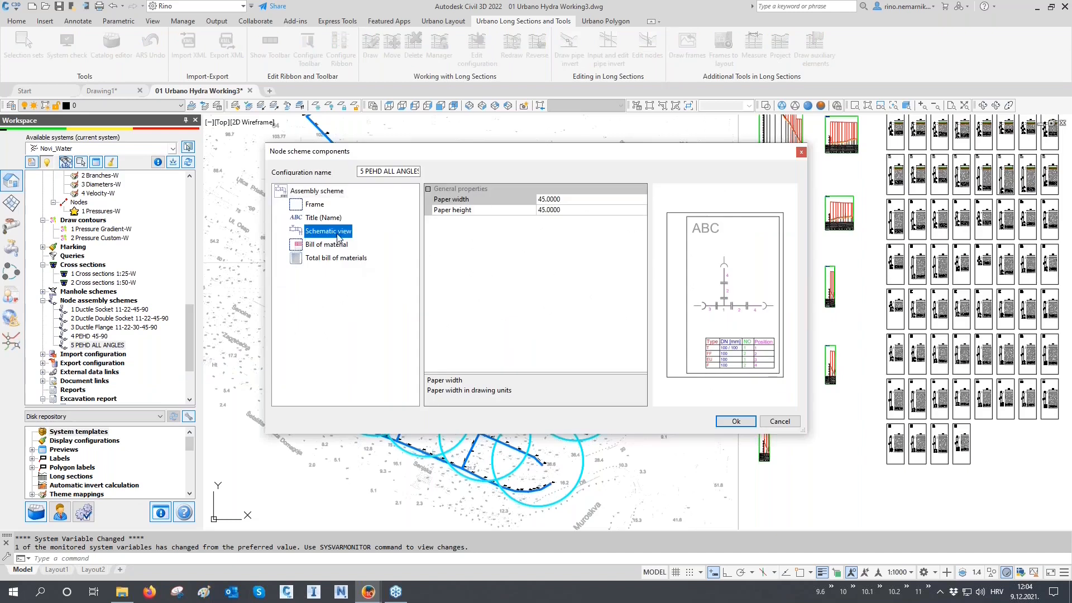
click(642, 204)
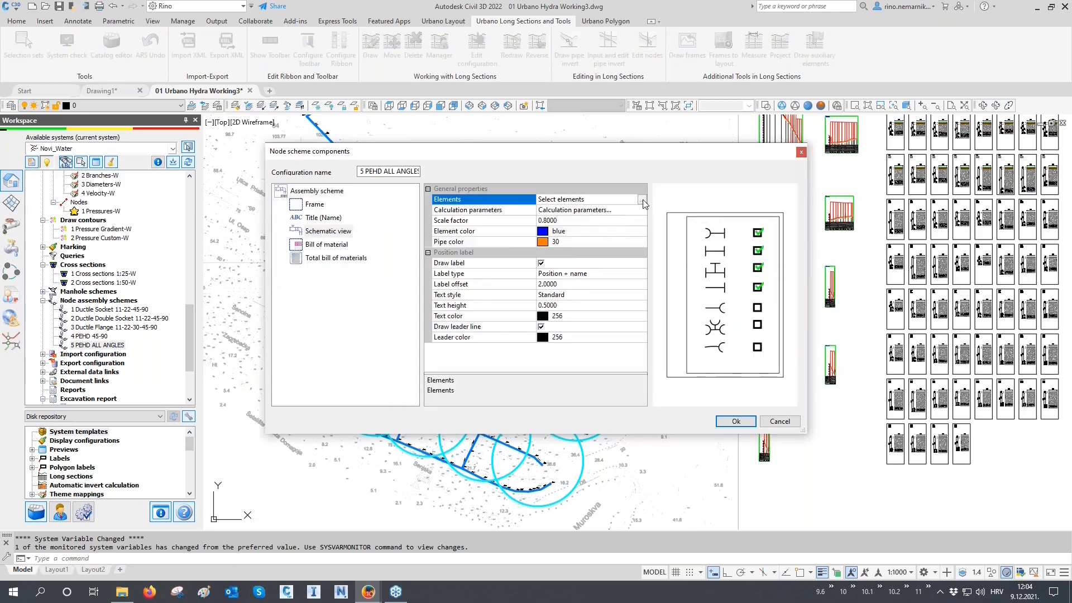
click(363, 182)
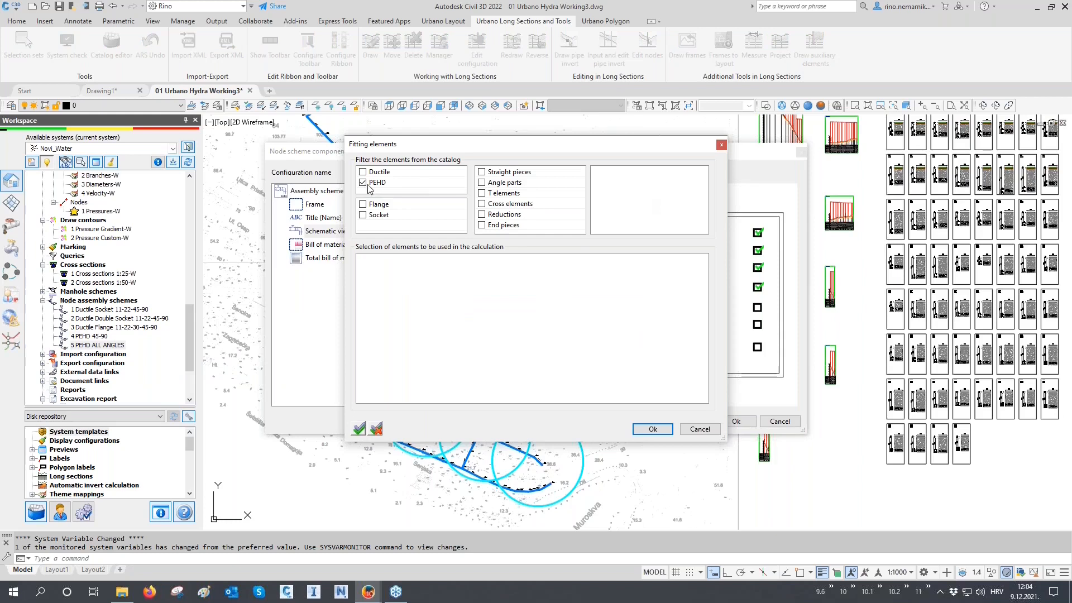
click(482, 183)
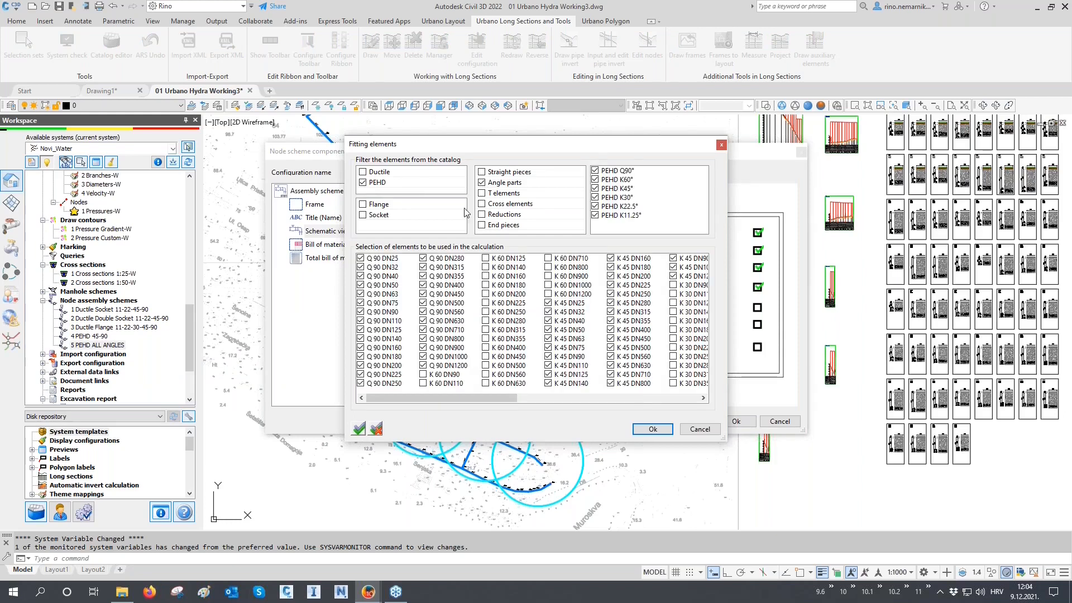
click(376, 260)
drag(414, 394, 662, 400)
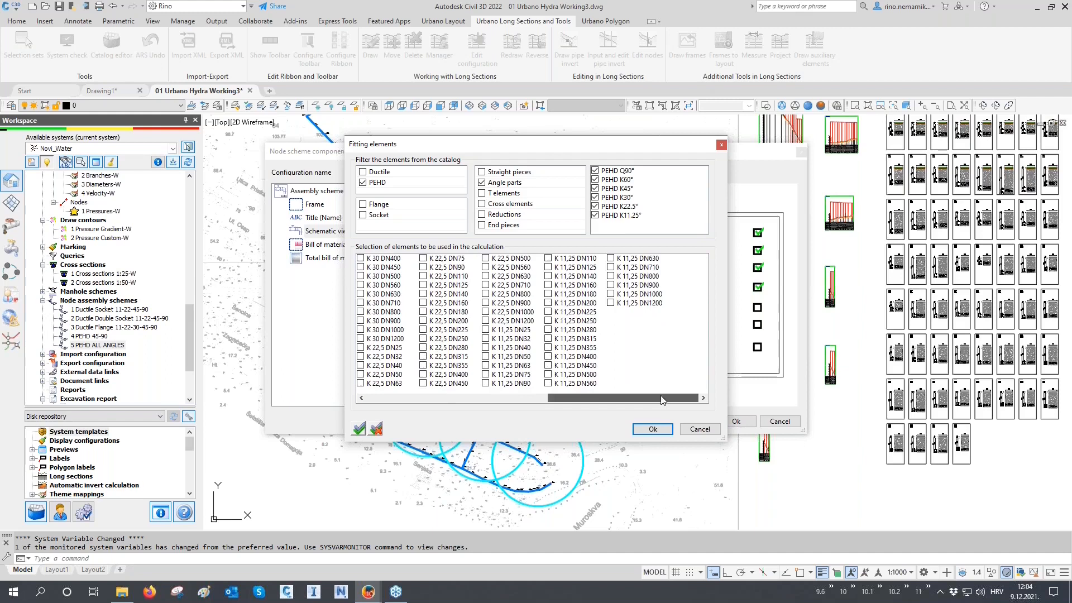
shift+click(643, 303)
click(549, 258)
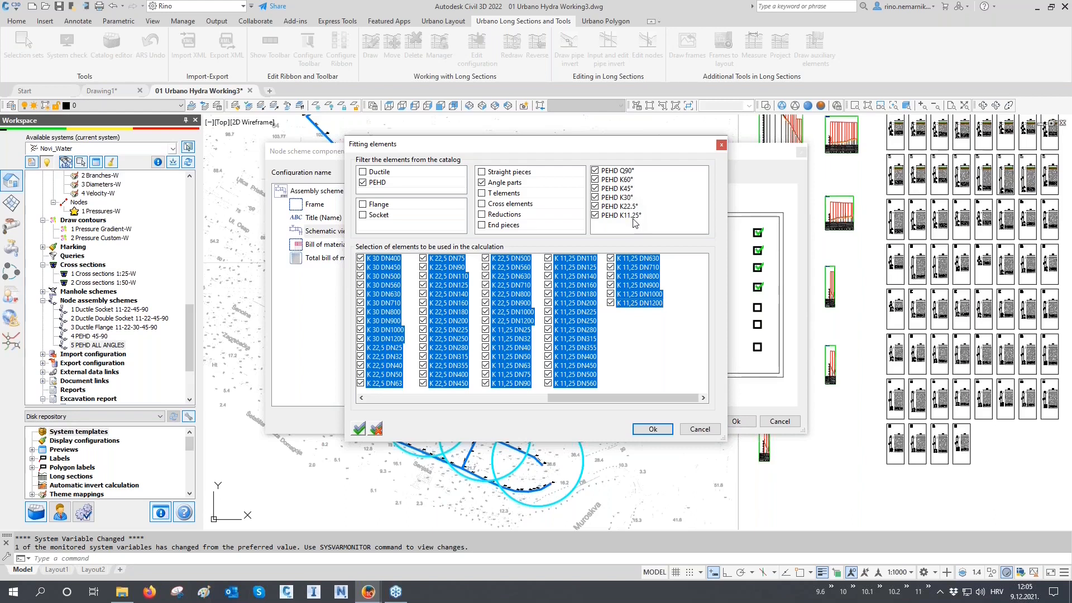
click(651, 431)
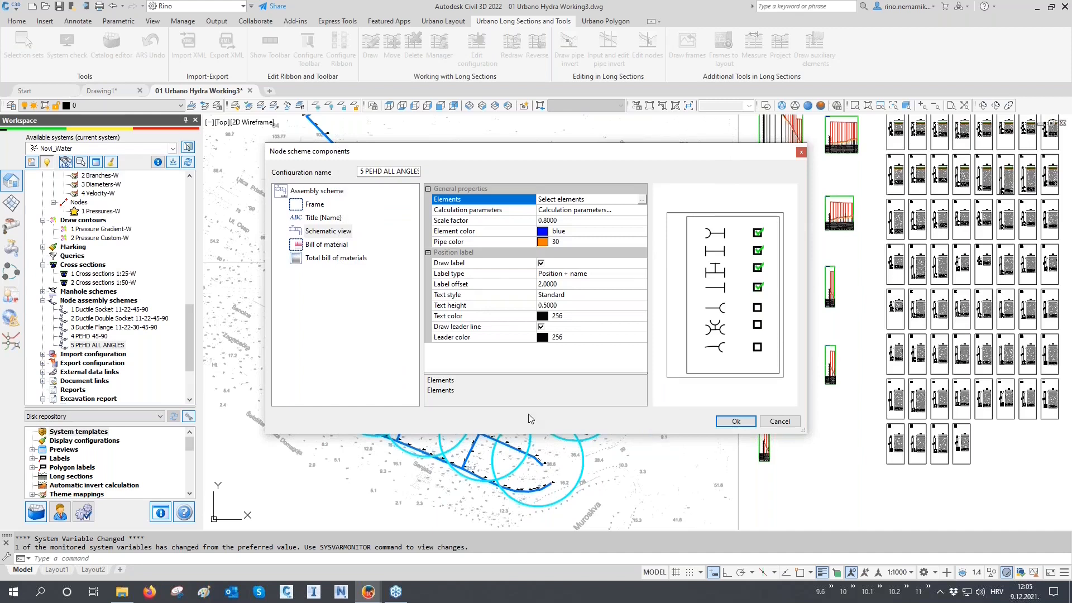
Check the material options in the schematic view's calculation parameters for 5 PEHD ALL ANGLES, keeping PEHD.
click(497, 212)
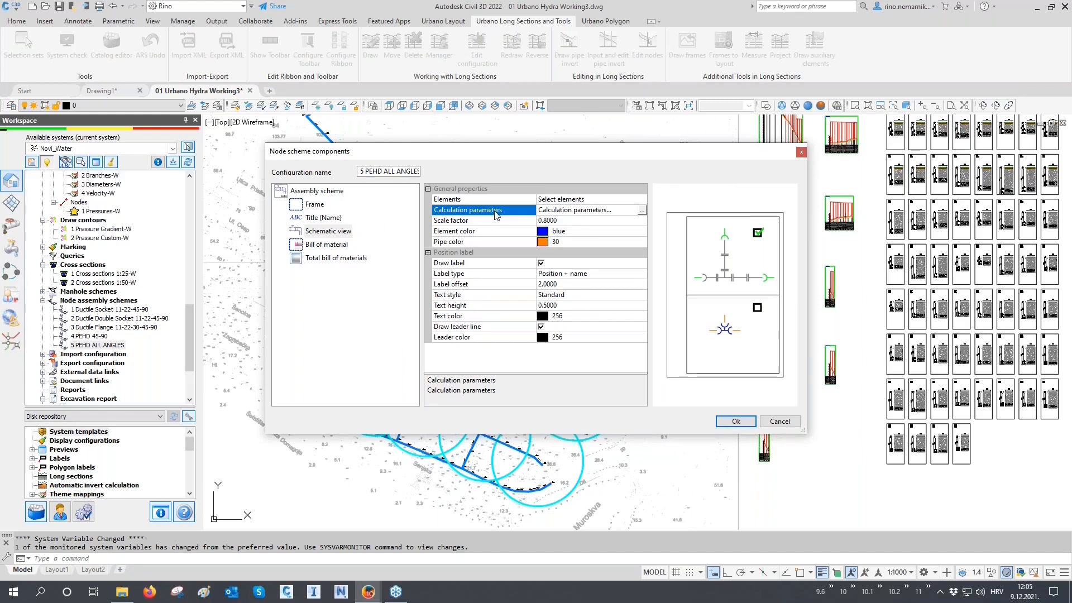
click(642, 210)
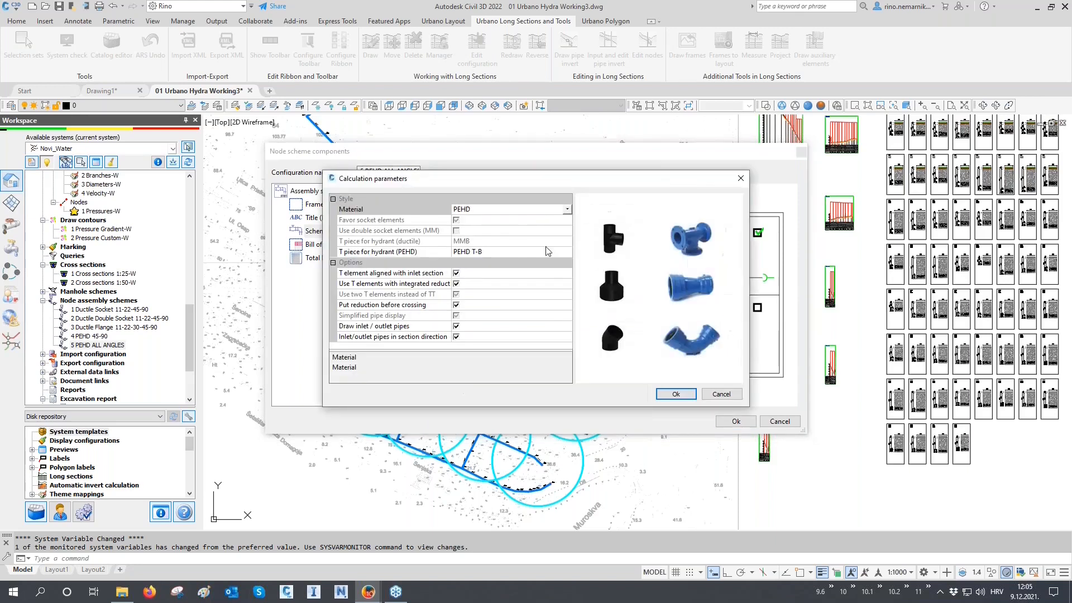
click(354, 212)
click(478, 211)
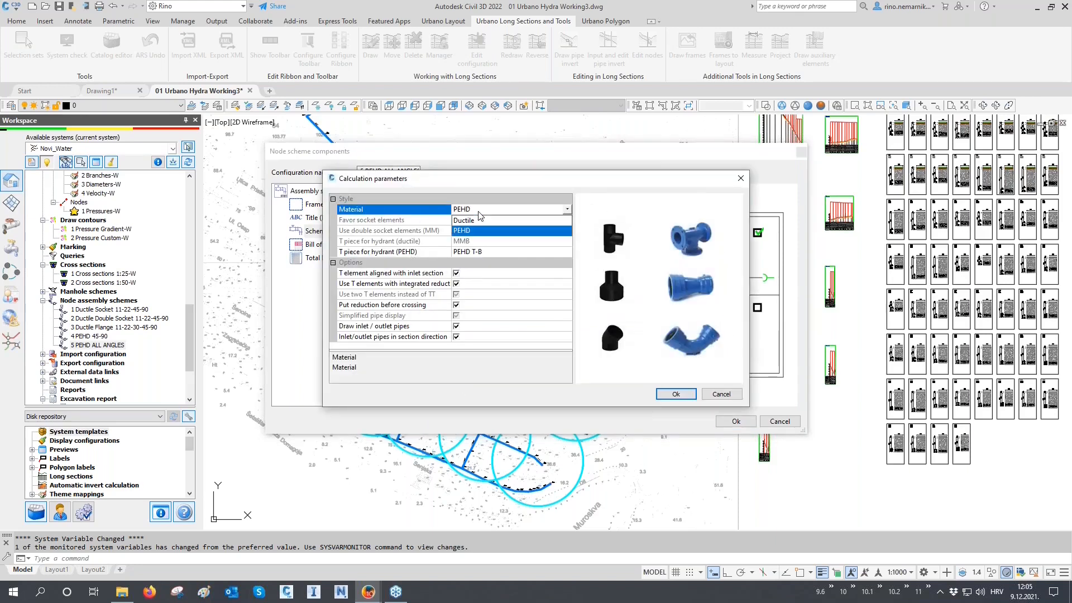
click(479, 212)
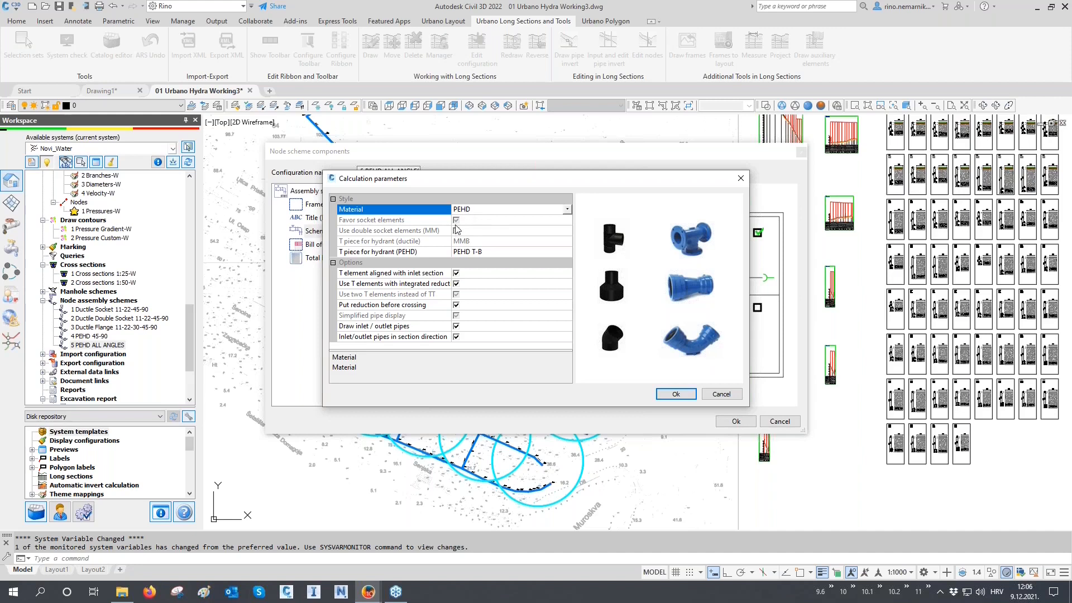
click(470, 213)
click(470, 213)
Review the T element, reduction, simplified display and inlet/outlet pipe options in the calculation parameters, and accept them as they are.
click(407, 277)
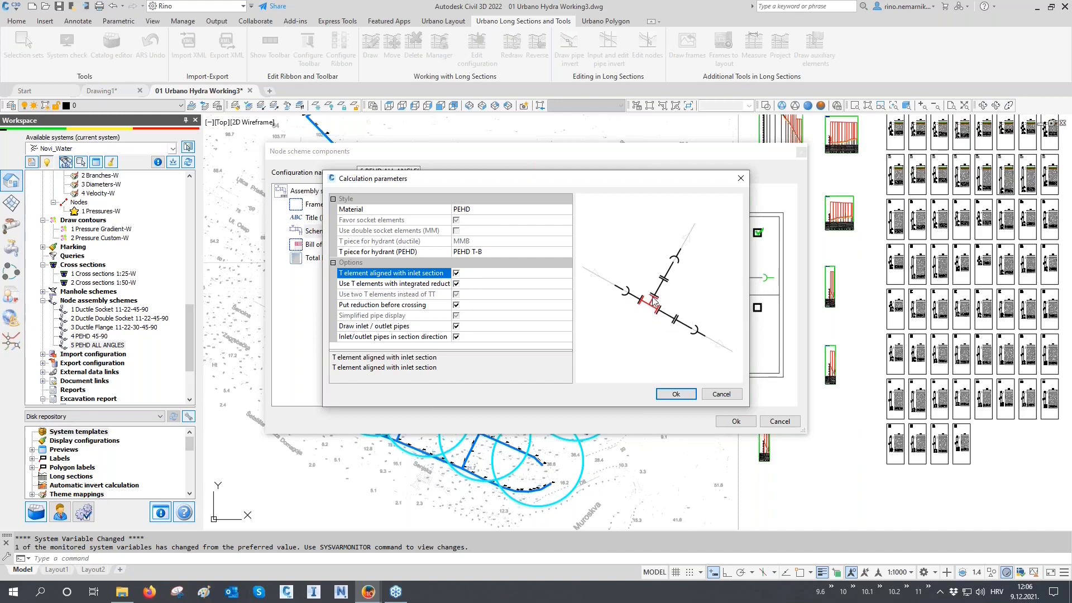
click(367, 286)
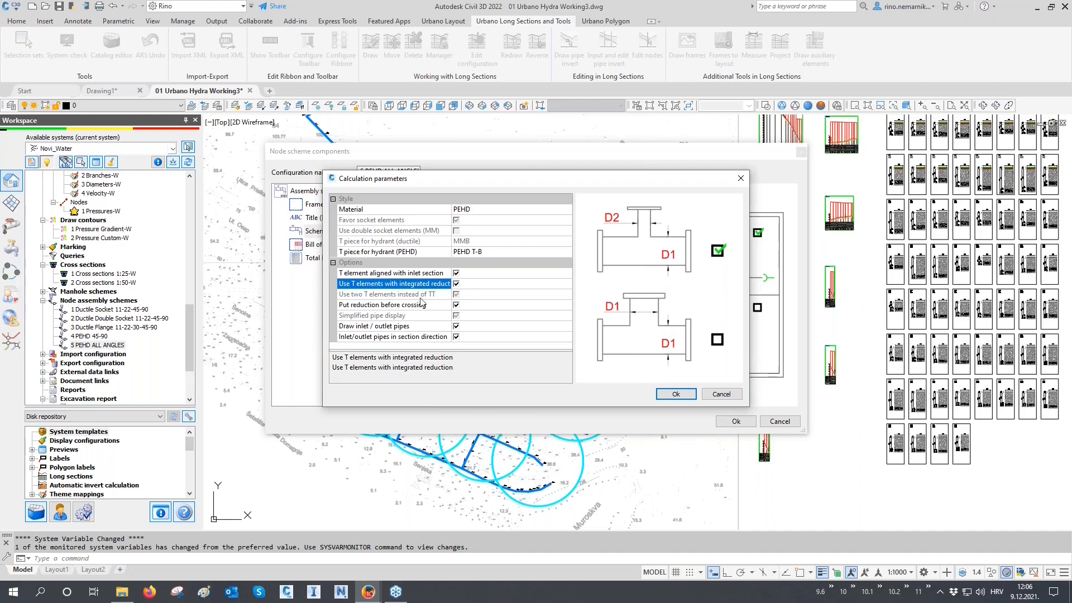
click(376, 295)
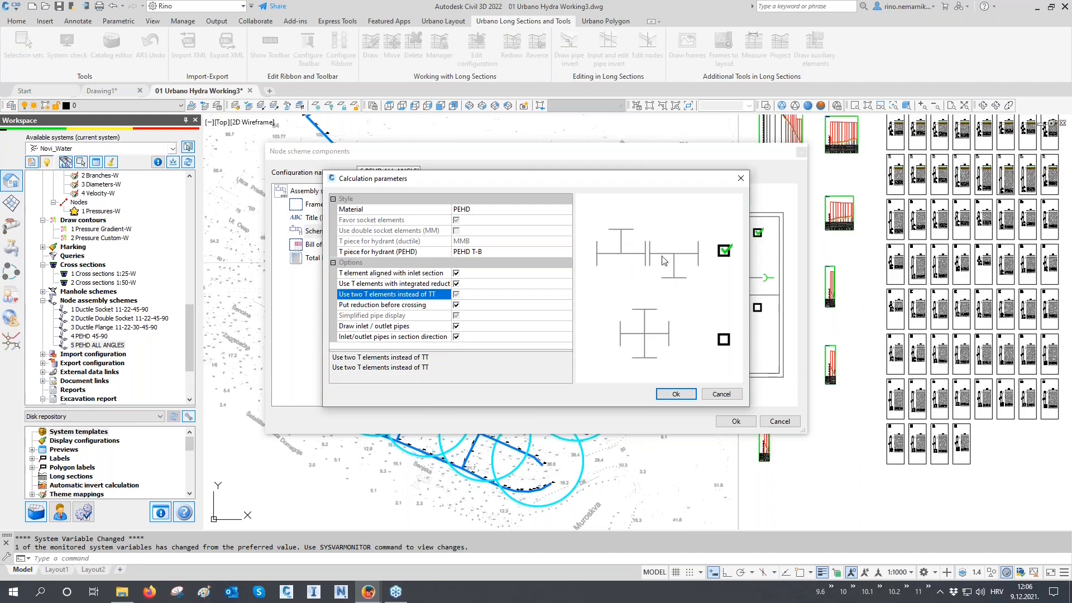
click(394, 306)
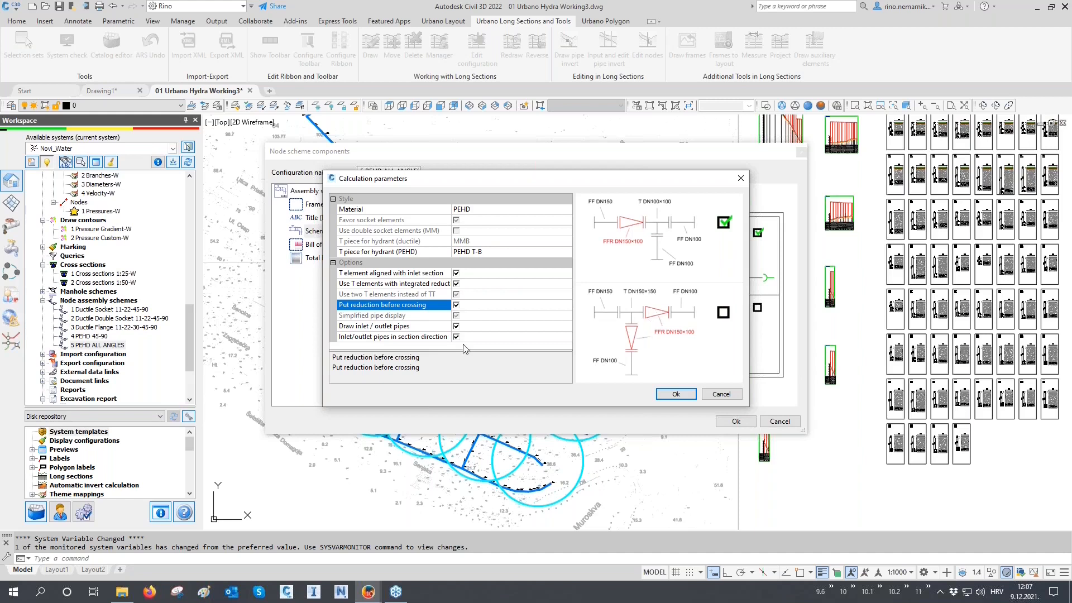
click(395, 318)
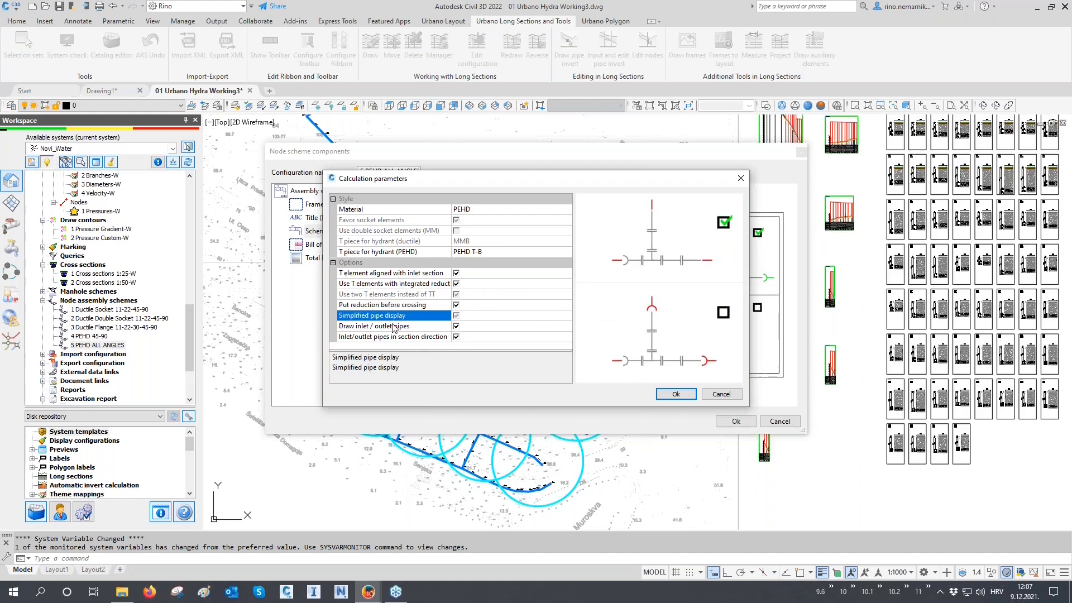
click(393, 327)
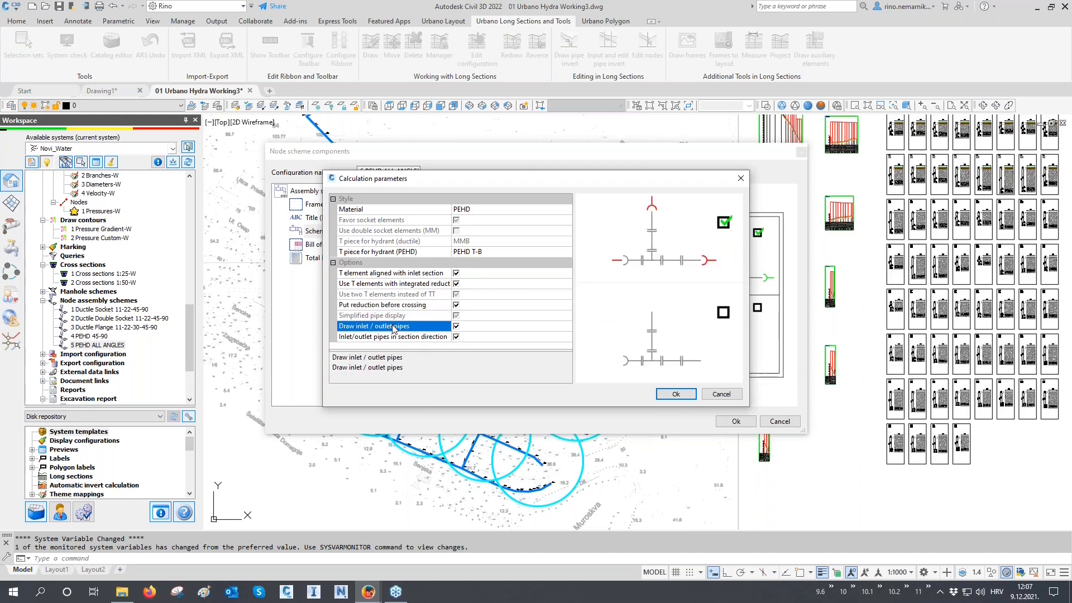
click(418, 339)
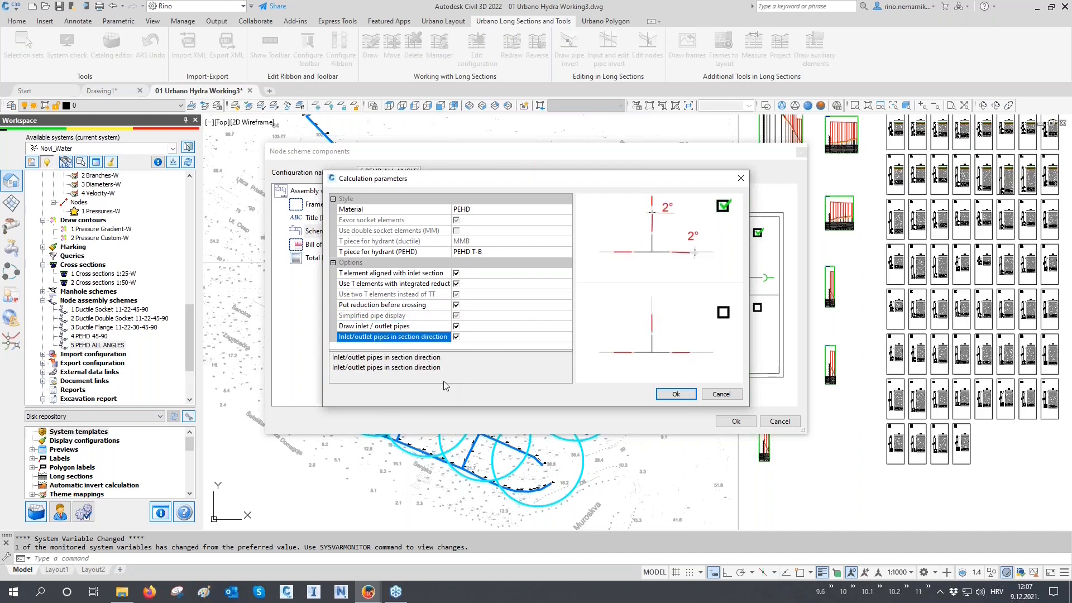
click(672, 396)
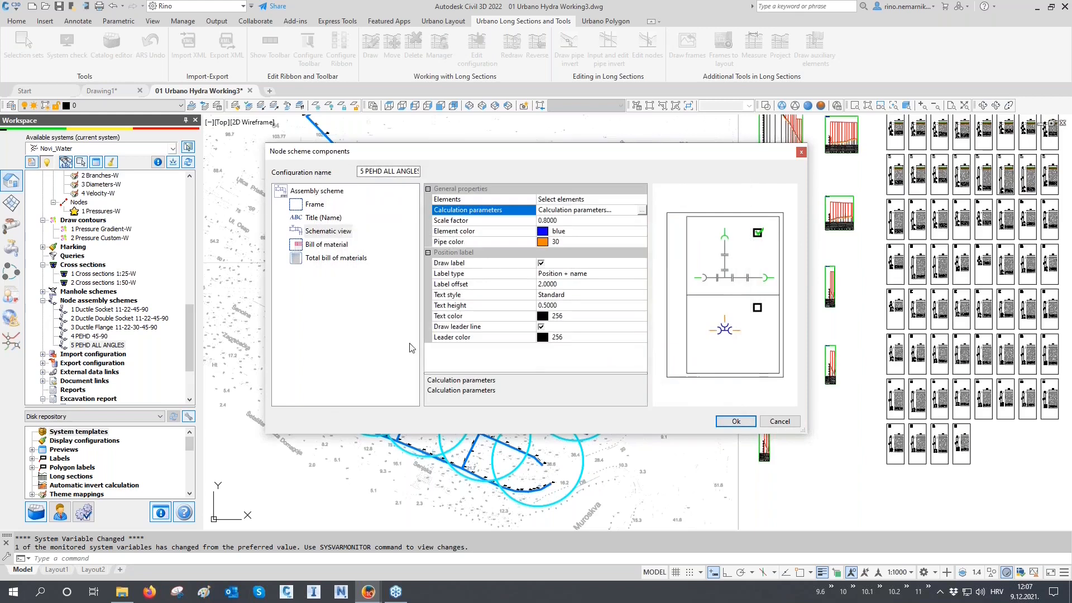
Review the data columns of the bill of material and save the 5 PEHD ALL ANGLES configuration.
click(325, 245)
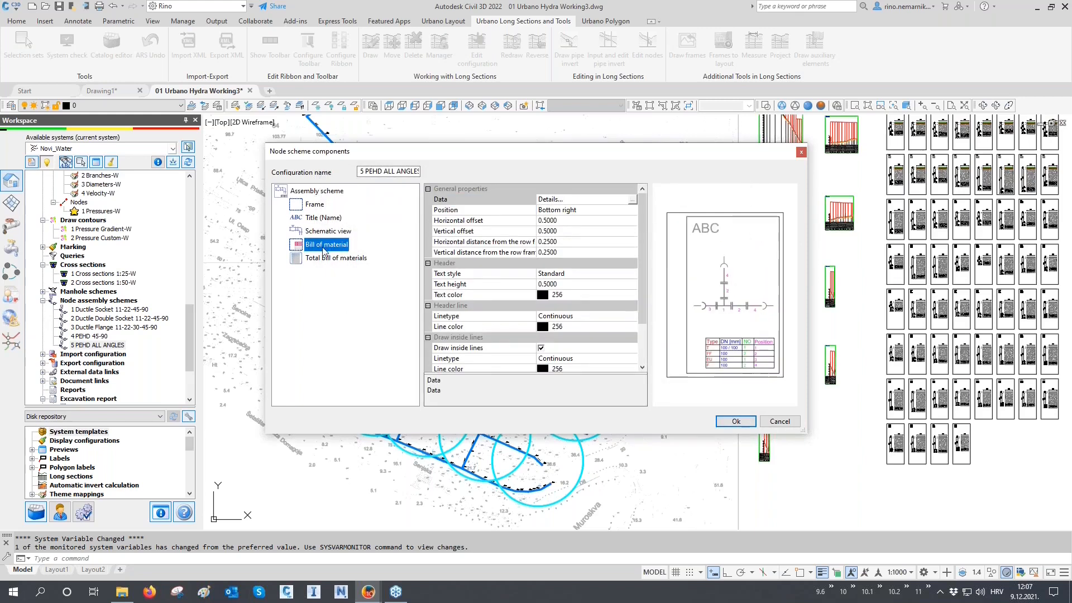
click(633, 201)
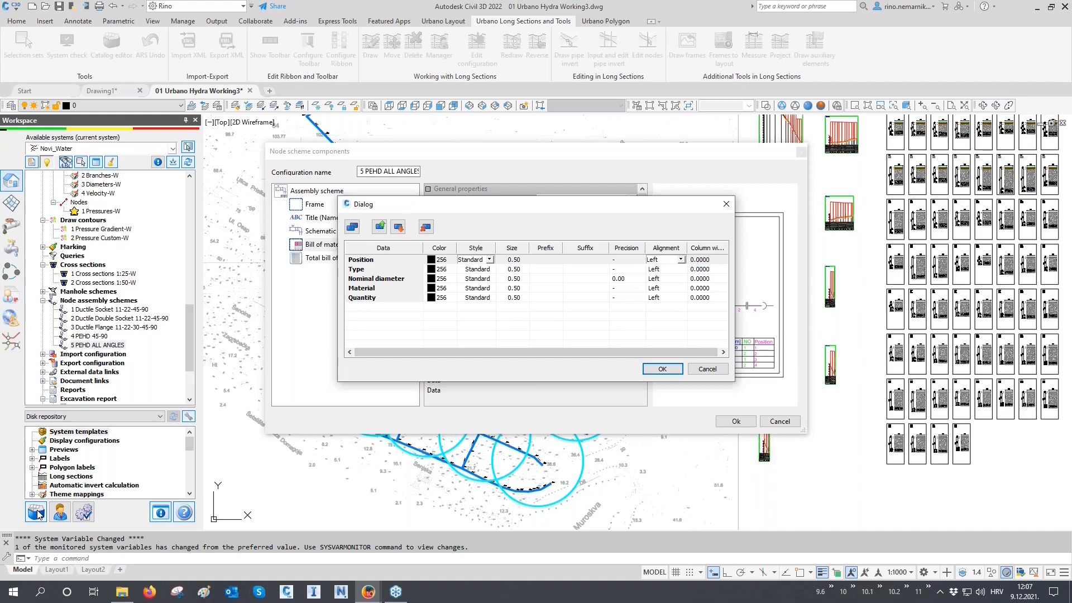
click(661, 370)
click(732, 421)
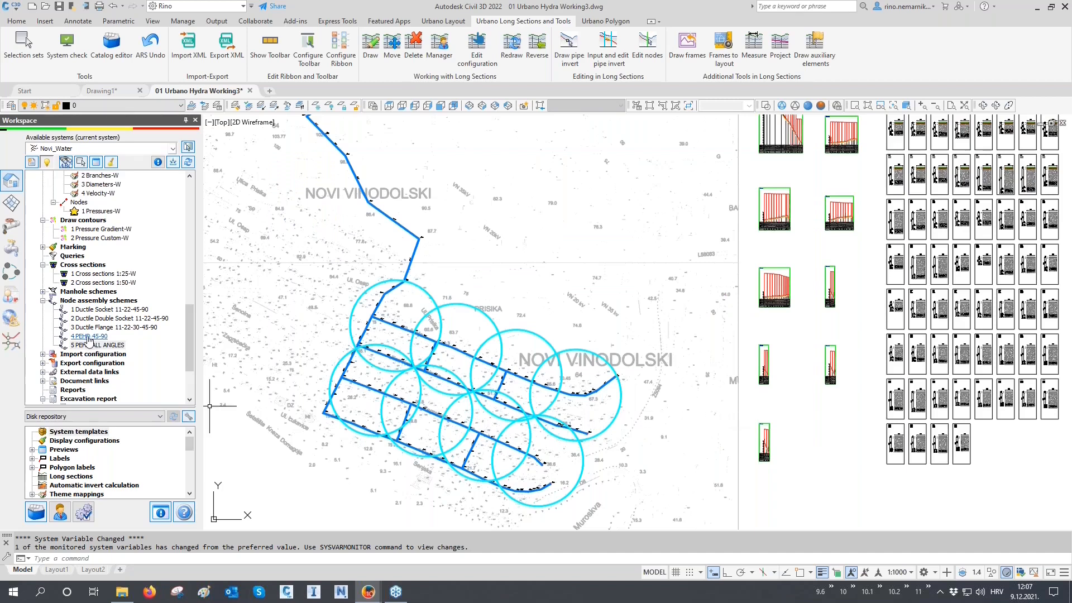
Start drawing node schemes with the 4 PEHD 45-90 definition and select all nodes of the network.
click(93, 337)
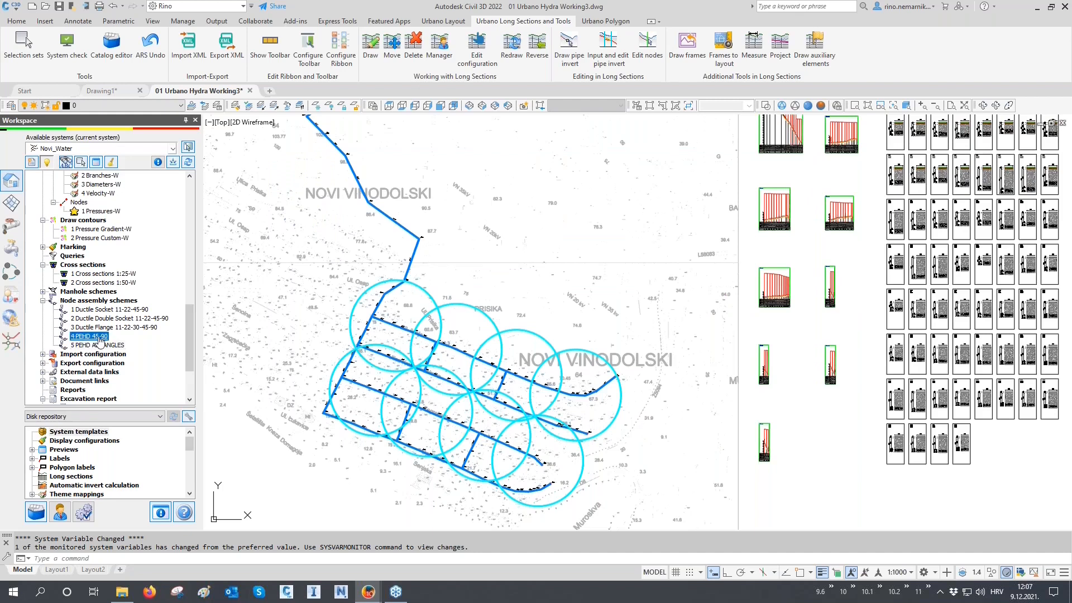
double_click(98, 338)
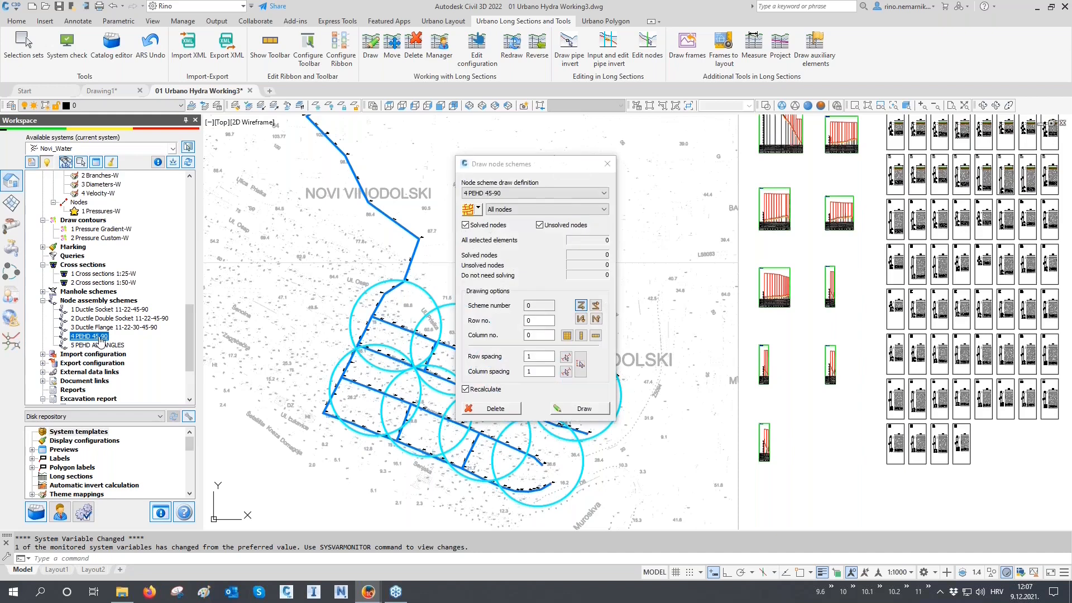
drag(536, 166, 998, 129)
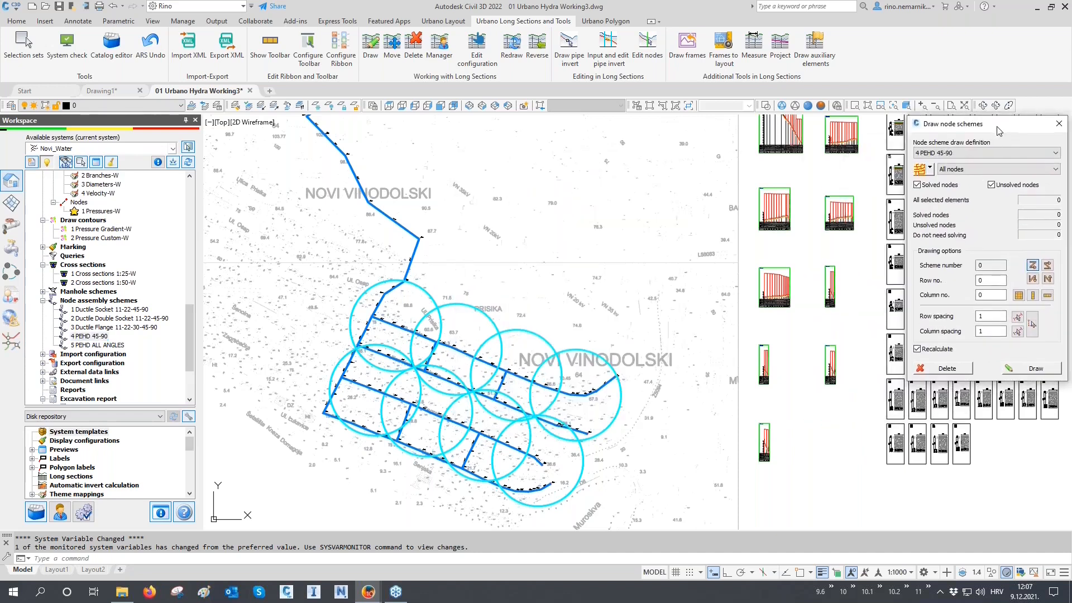
click(920, 169)
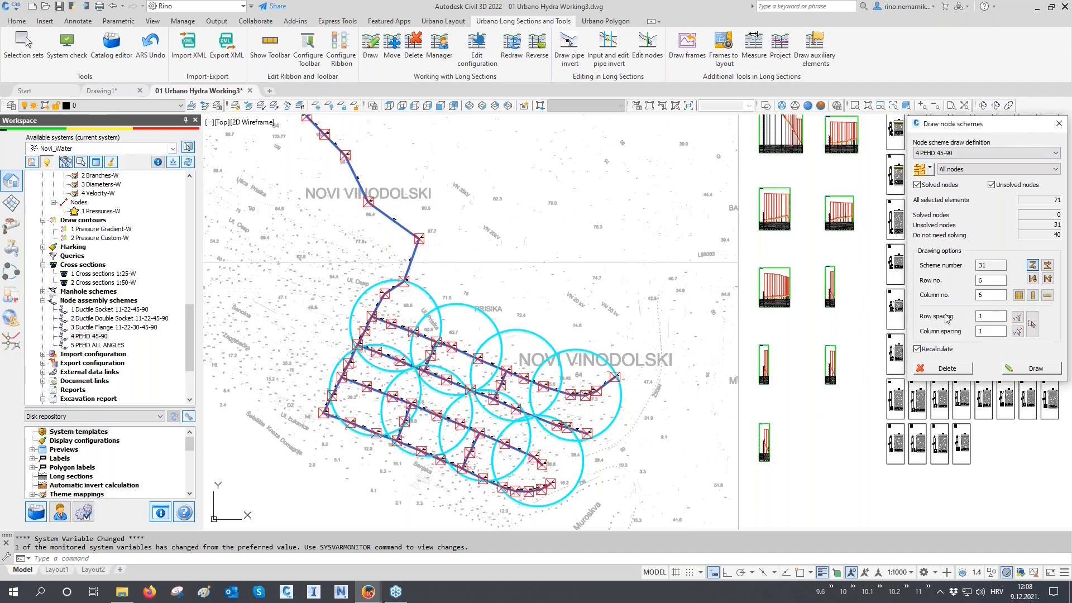
Set the row and column spacing to 10 and draw the node schemes beside the existing cross-section drawings.
click(990, 330)
text(0)
click(1023, 369)
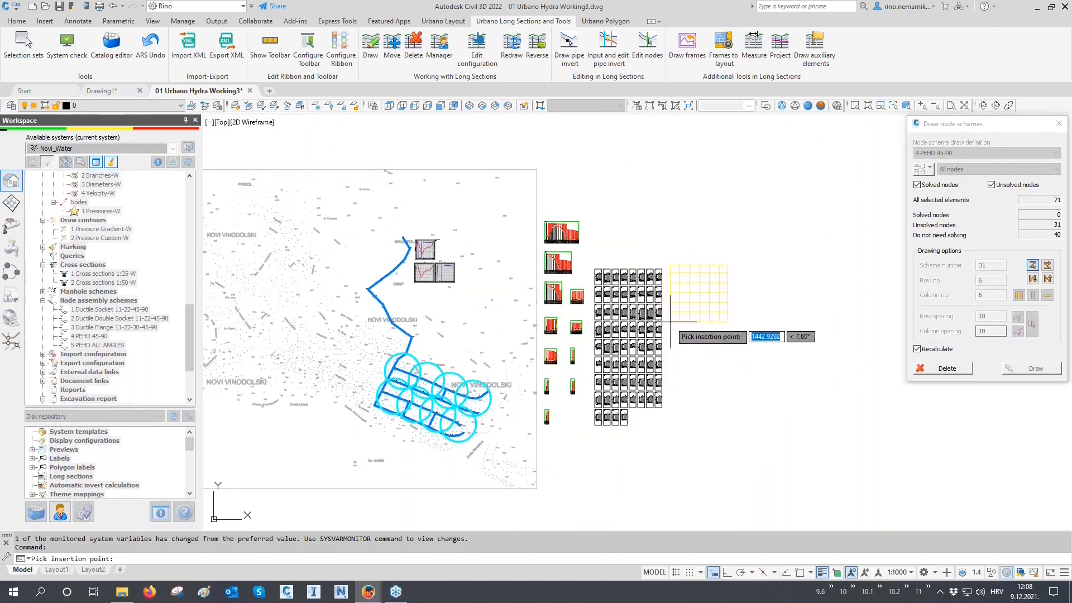
click(665, 333)
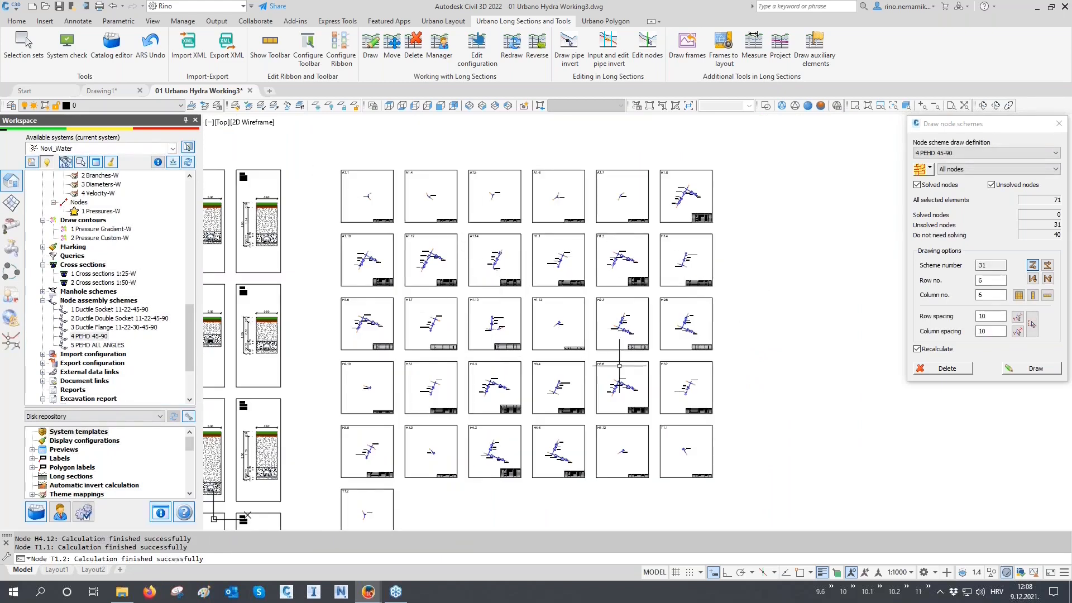
Examine which PEHD bends are used in the drawn schemes of nodes A1.1, A1.4 and A1.5.
middle_drag(480, 421, 482, 401)
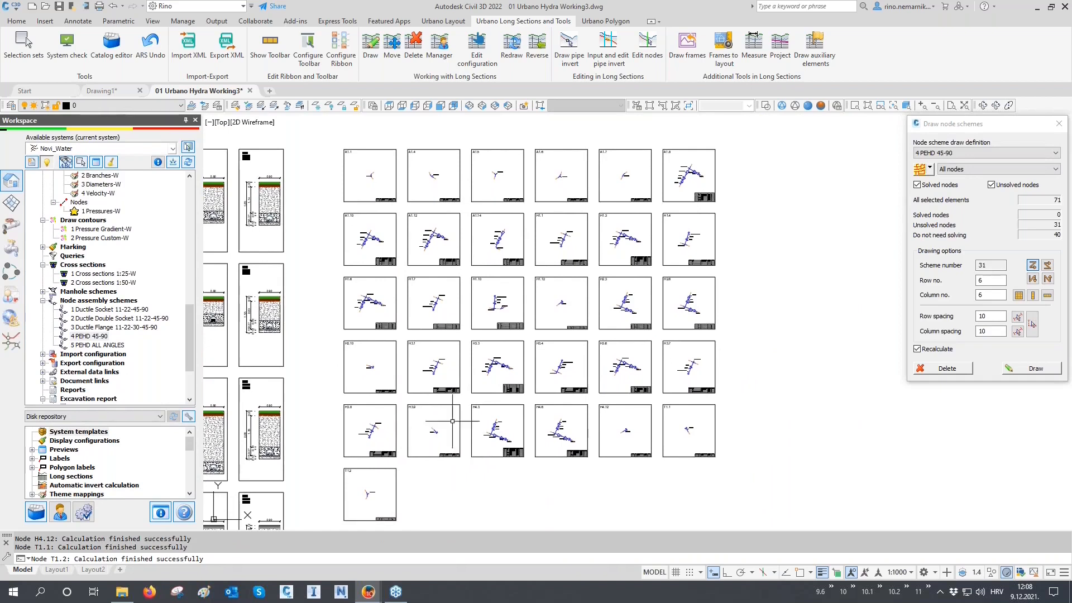
scroll(385, 224, up, 4)
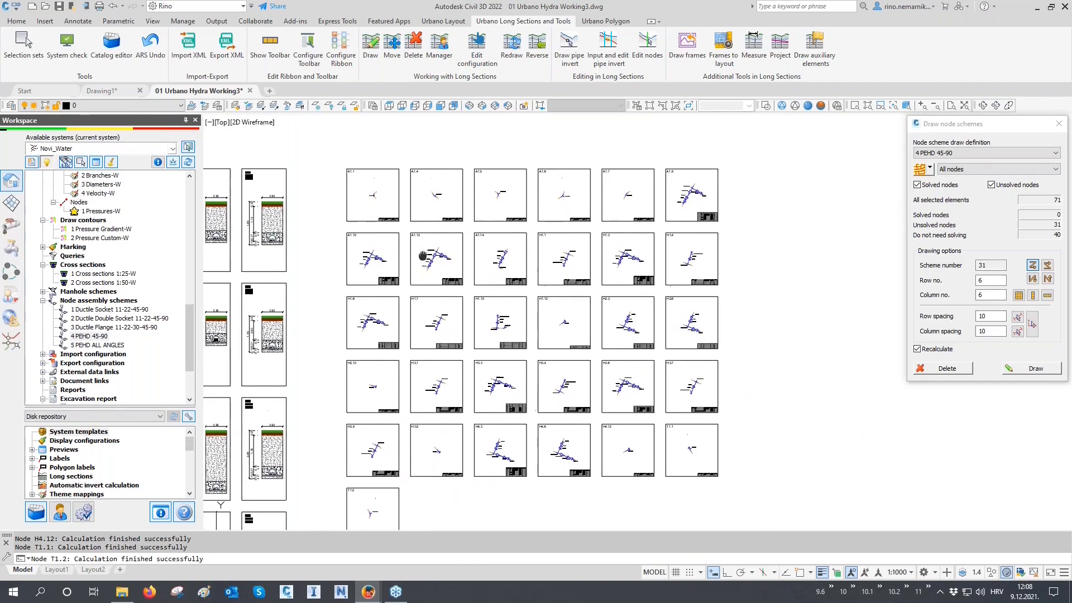
scroll(374, 212, up, 4)
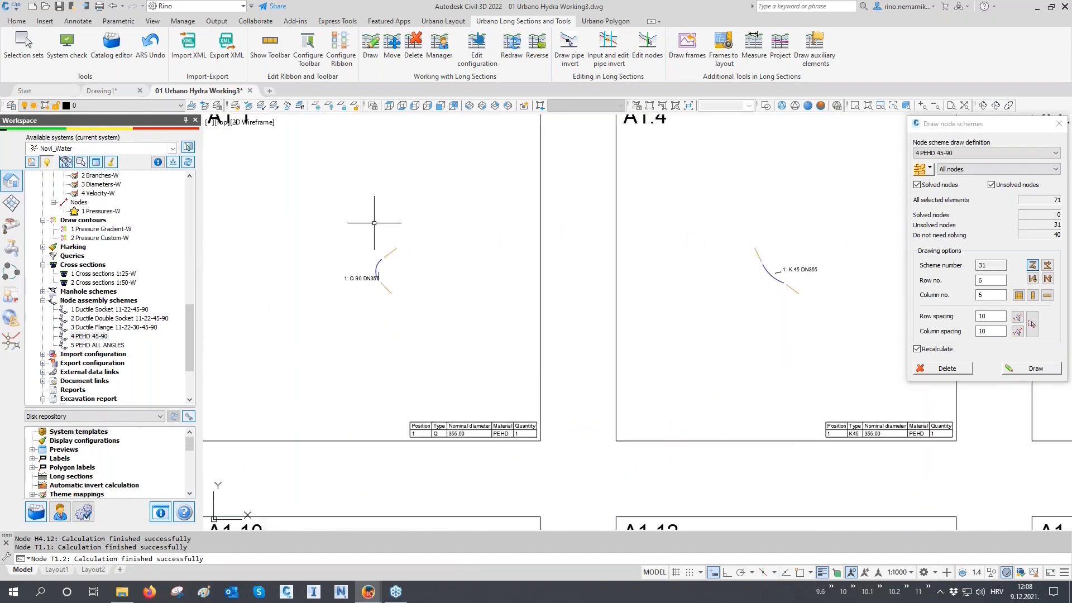
scroll(383, 286, up, 4)
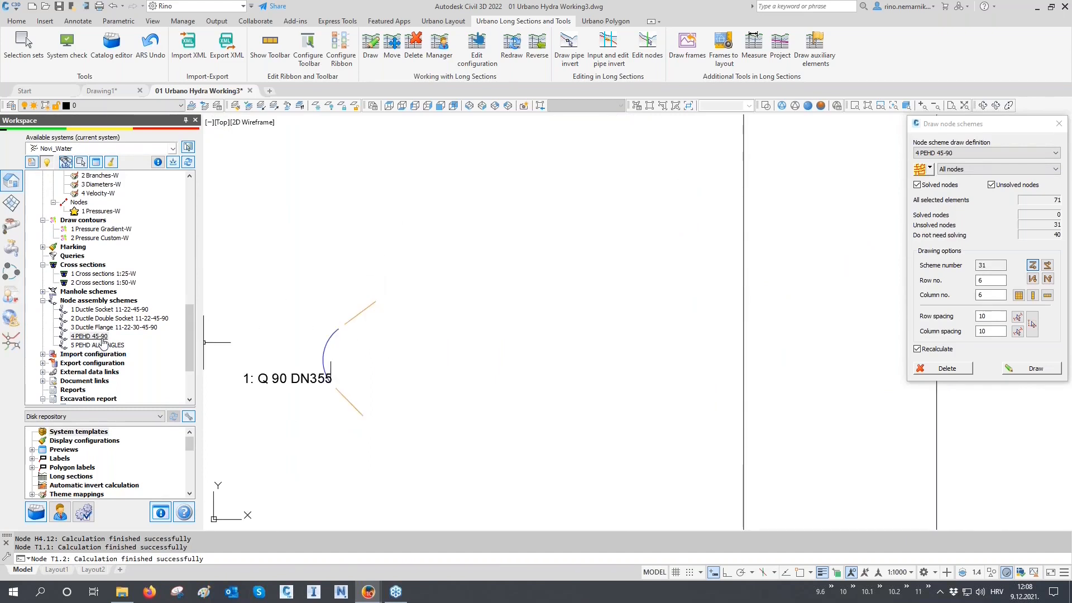
scroll(284, 379, down, 4)
middle_drag(713, 384, 564, 383)
scroll(563, 383, up, 2)
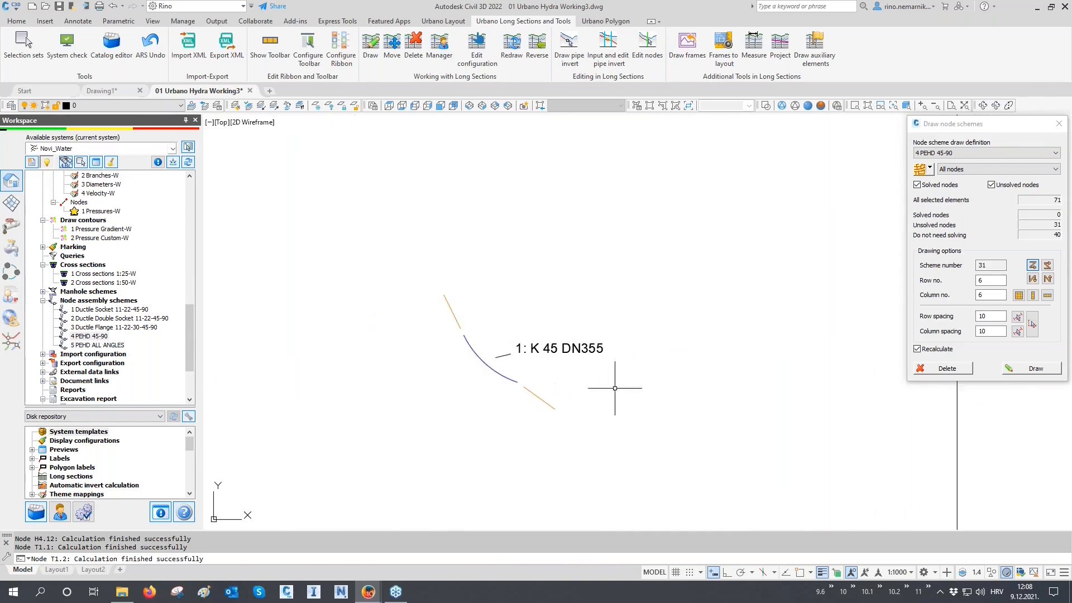
scroll(395, 359, down, 3)
scroll(705, 359, up, 3)
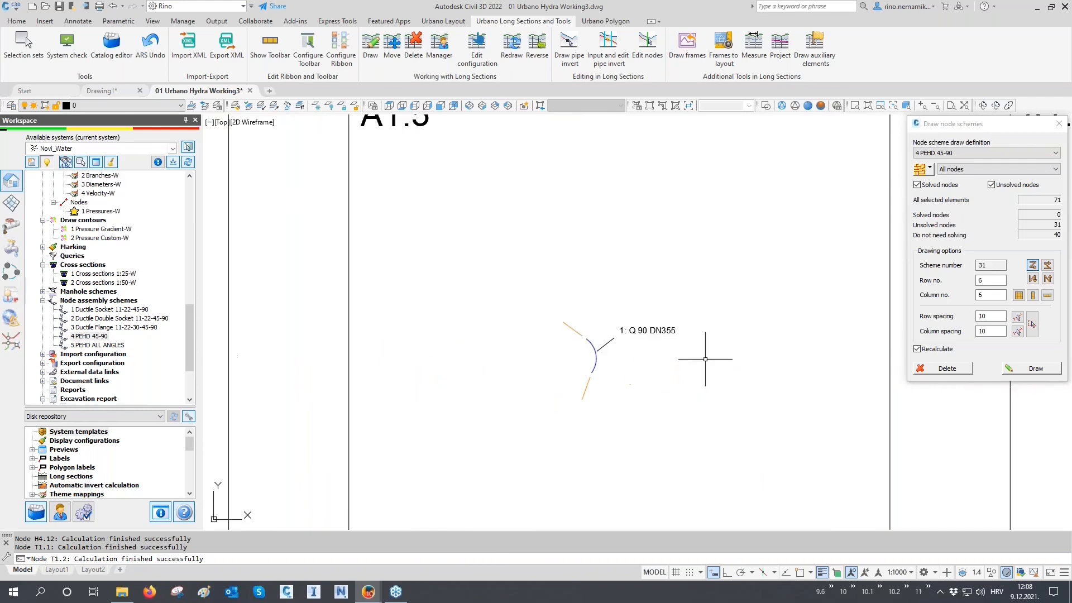
scroll(569, 335, down, 5)
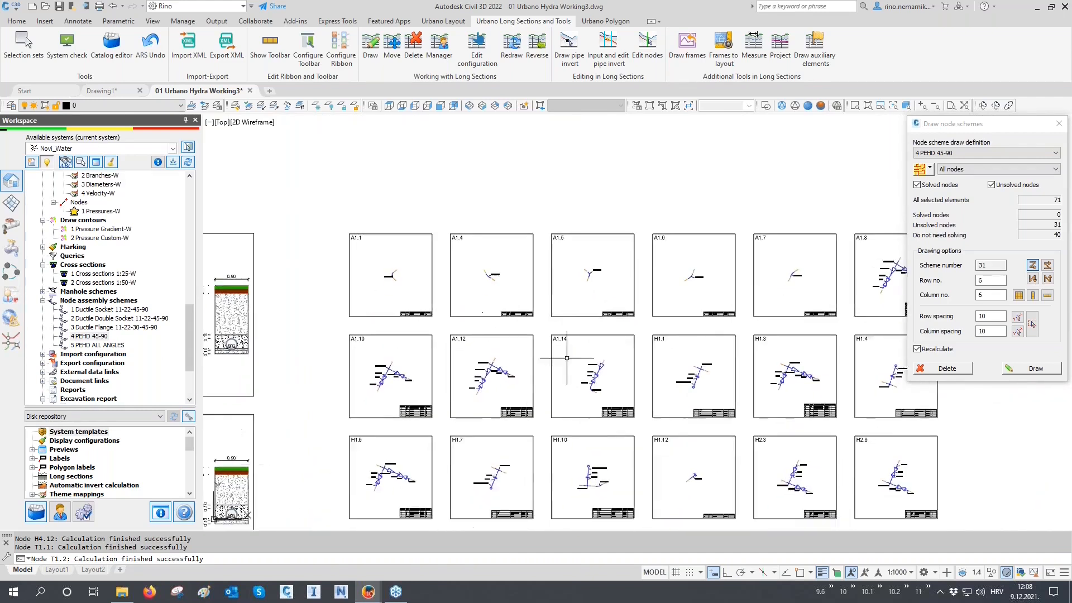
Examine the T piece and reducer in node A1.12's scheme, and the similar arrangement in the DN140×110 node scheme.
scroll(475, 381, up, 8)
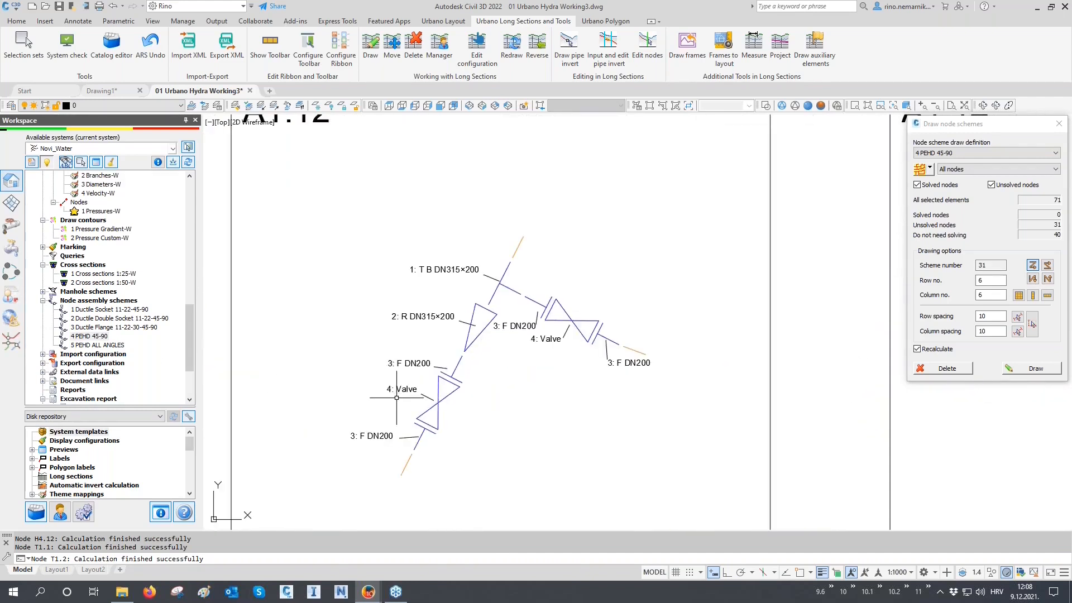
scroll(397, 398, up, 2)
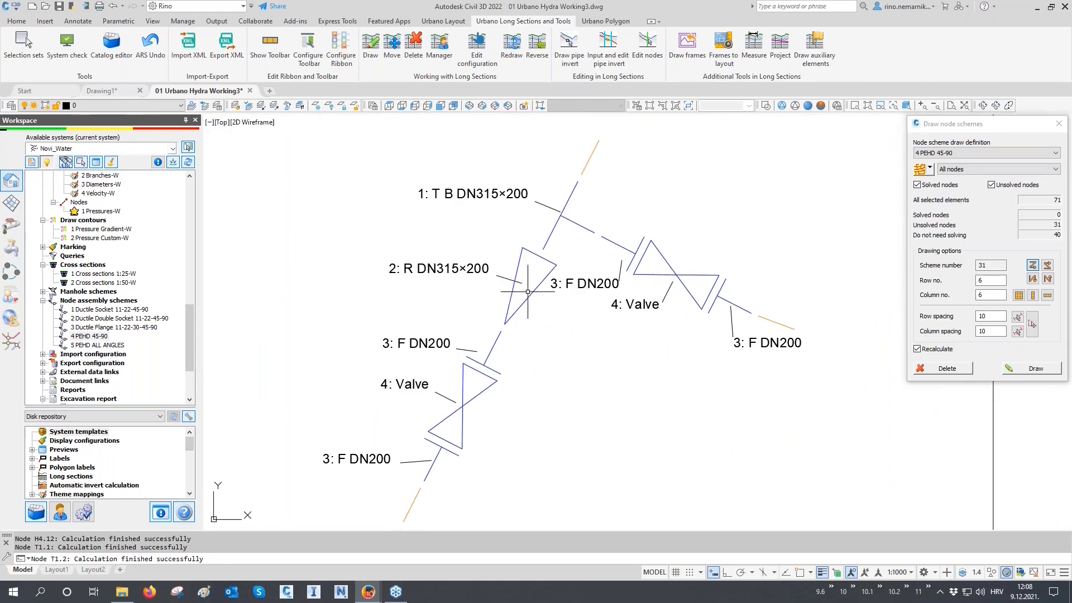
click(566, 207)
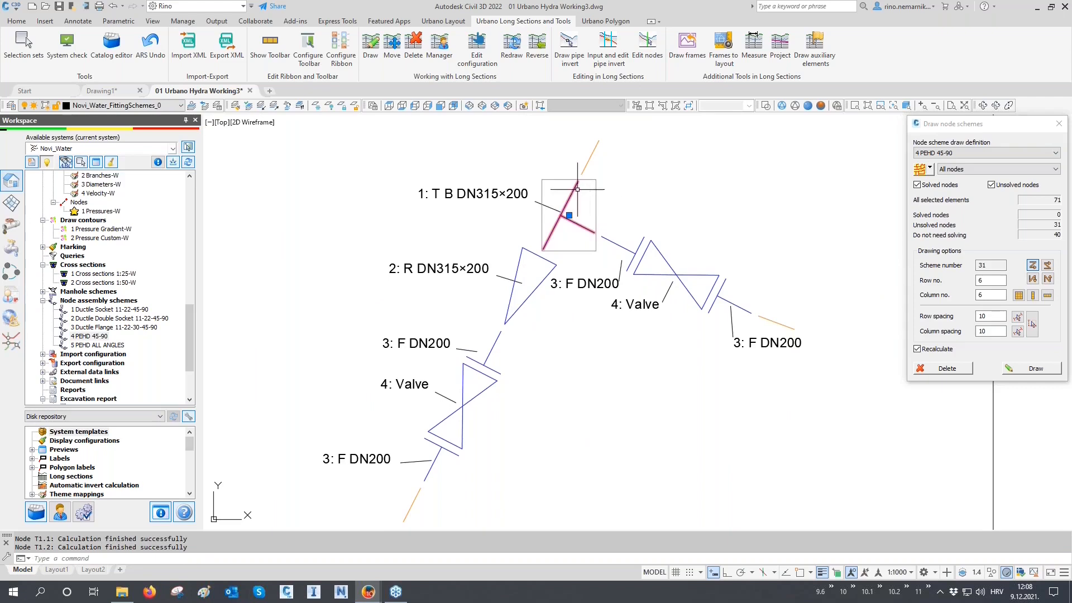
key(Escape)
click(554, 263)
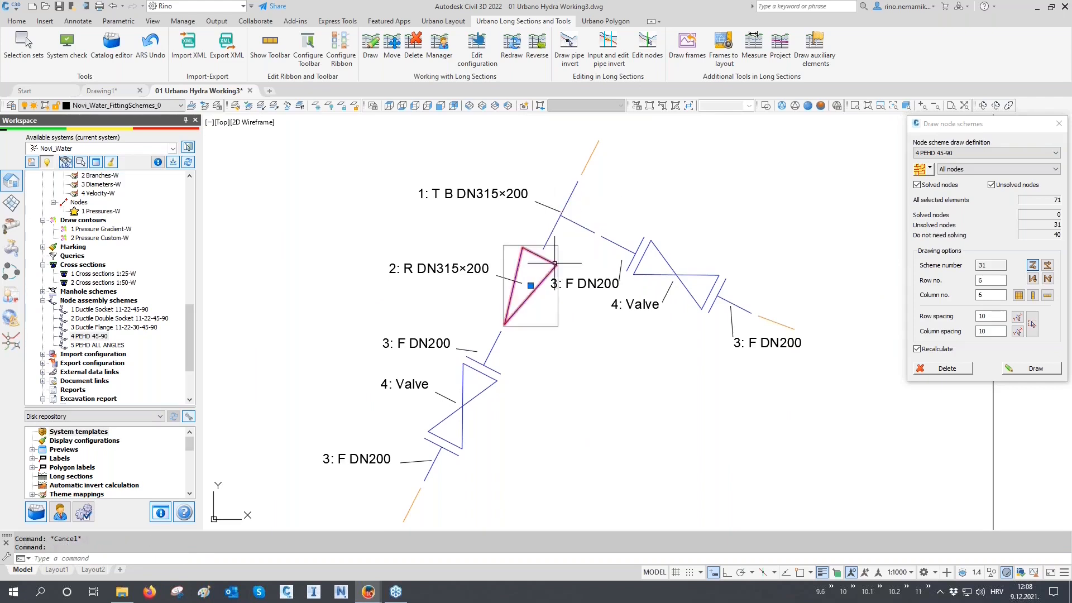
key(Escape)
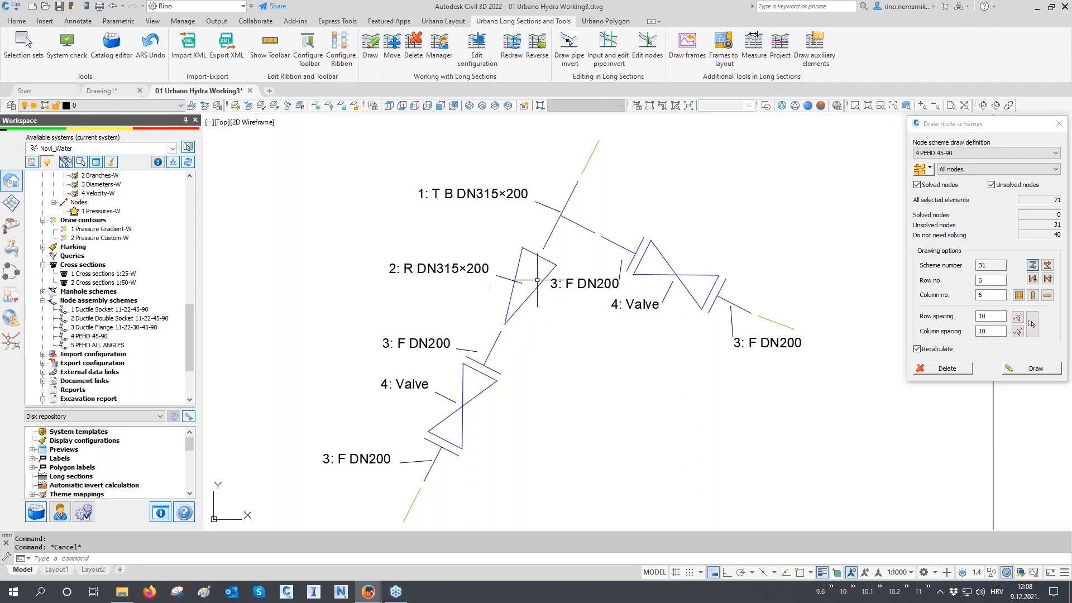
scroll(537, 280, down, 8)
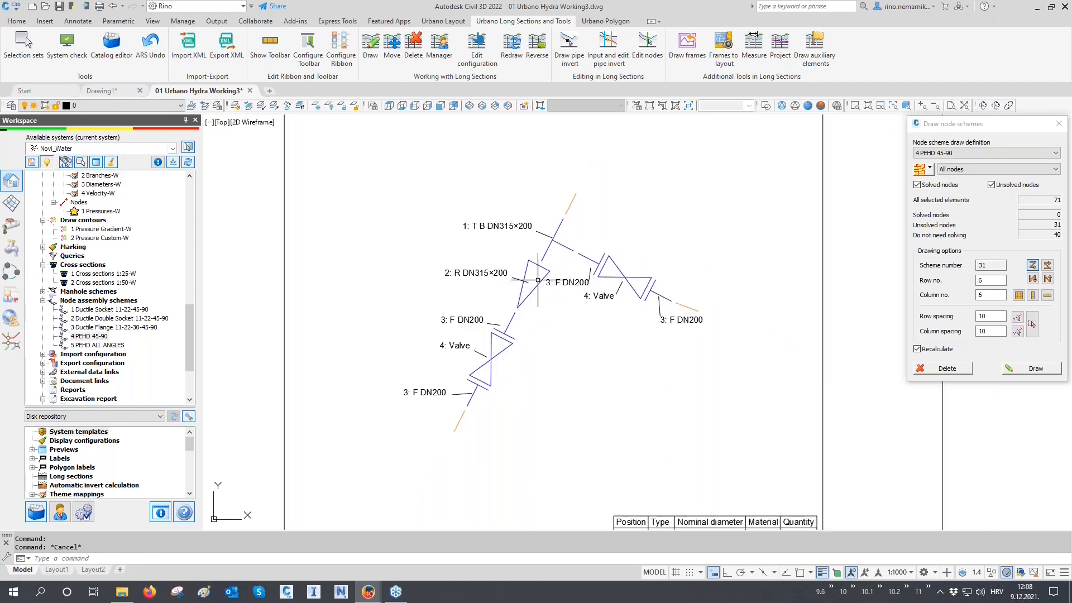
middle_drag(525, 352, 587, 304)
scroll(490, 401, up, 7)
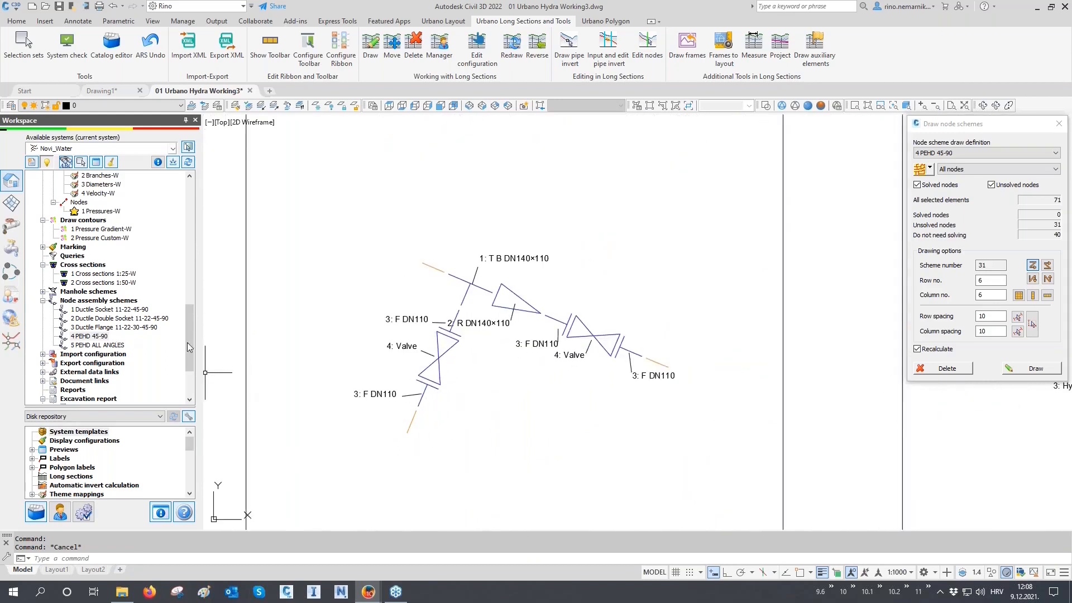
Examine the above-ground hydrant connection in node H1.7's scheme and in the neighbouring node schemes.
scroll(414, 346, down, 2)
scroll(754, 357, down, 2)
scroll(750, 359, up, 5)
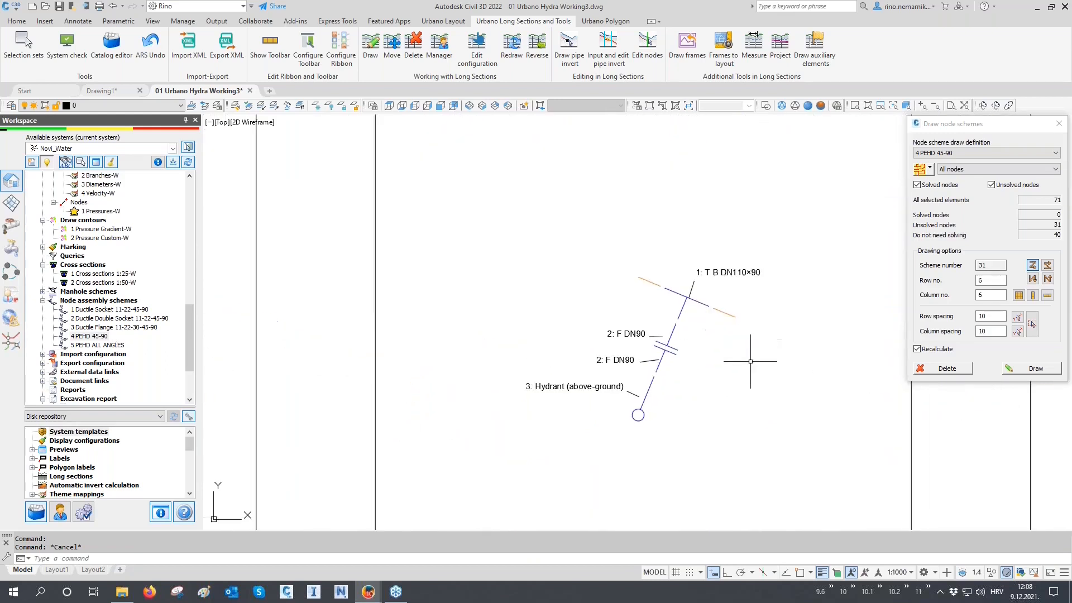
scroll(464, 362, down, 3)
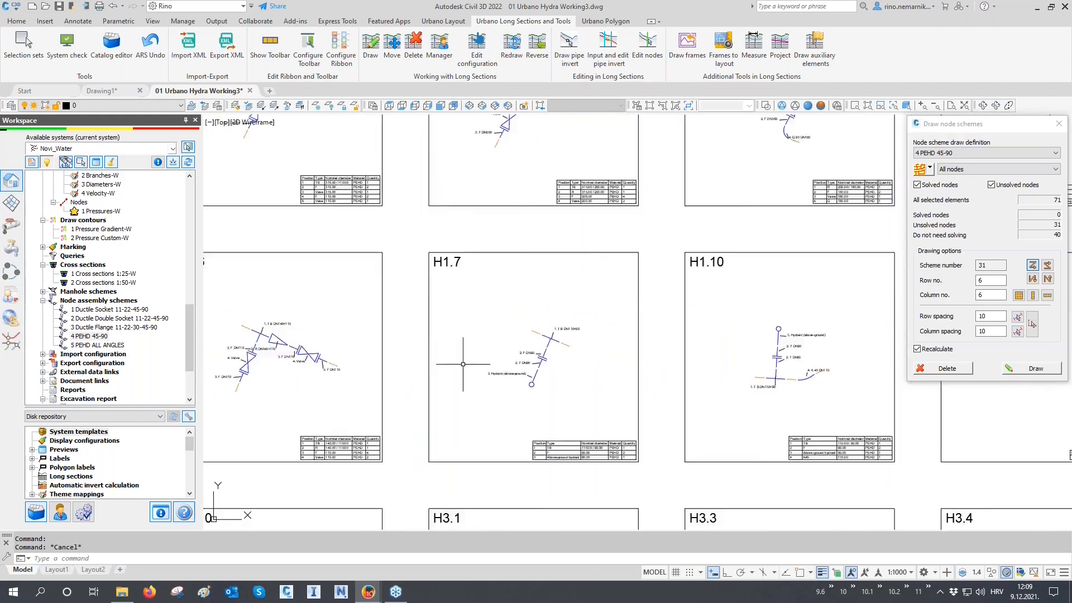
scroll(690, 357, up, 3)
scroll(689, 367, up, 2)
middle_drag(694, 417, 690, 330)
scroll(690, 330, down, 4)
Examine the T piece, reducer, valves and parts table of node H3.3, and the hydrant scheme of node H3.4.
middle_drag(680, 389, 660, 288)
scroll(679, 443, up, 2)
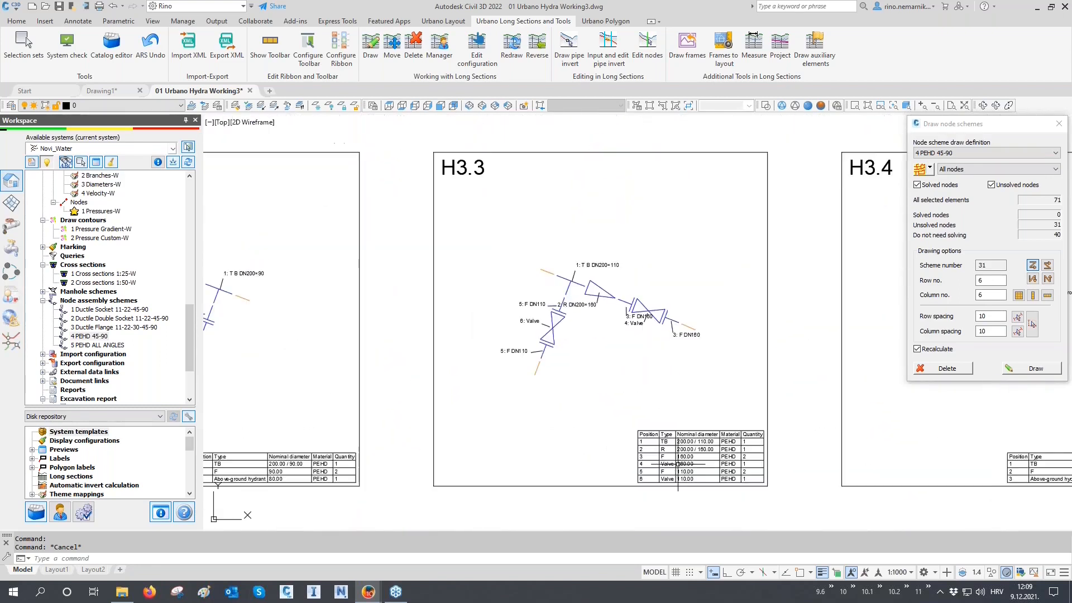
scroll(625, 337, up, 2)
middle_drag(647, 379, 635, 314)
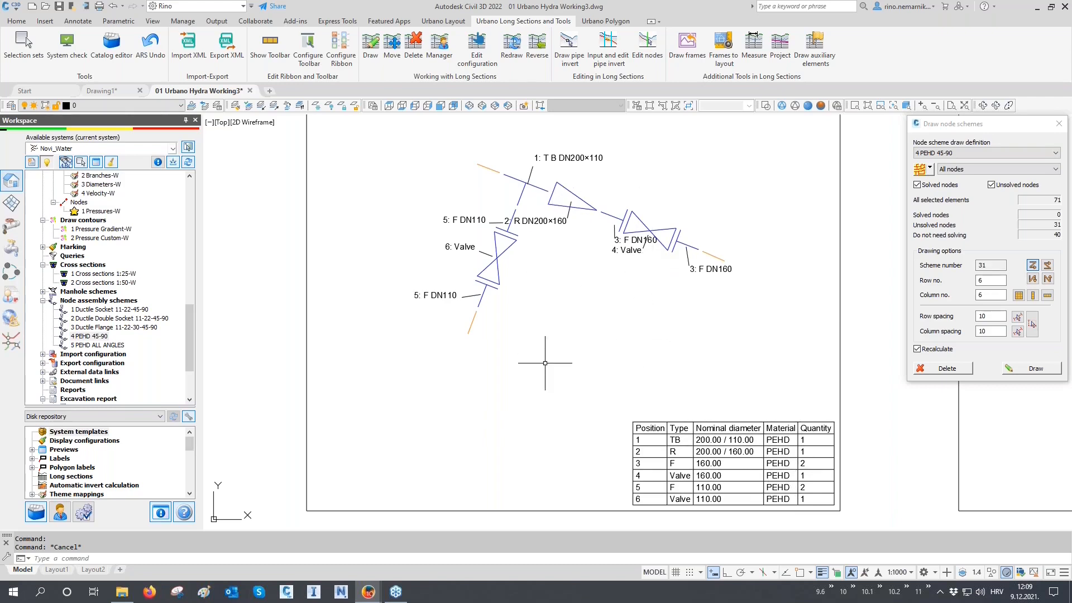
scroll(545, 363, down, 5)
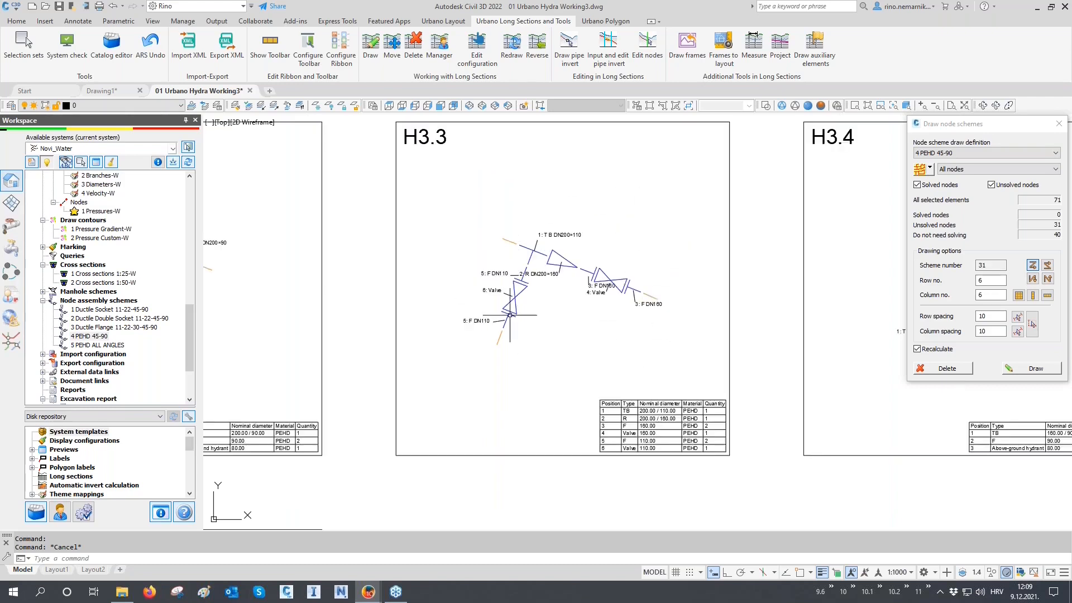
scroll(853, 297, up, 2)
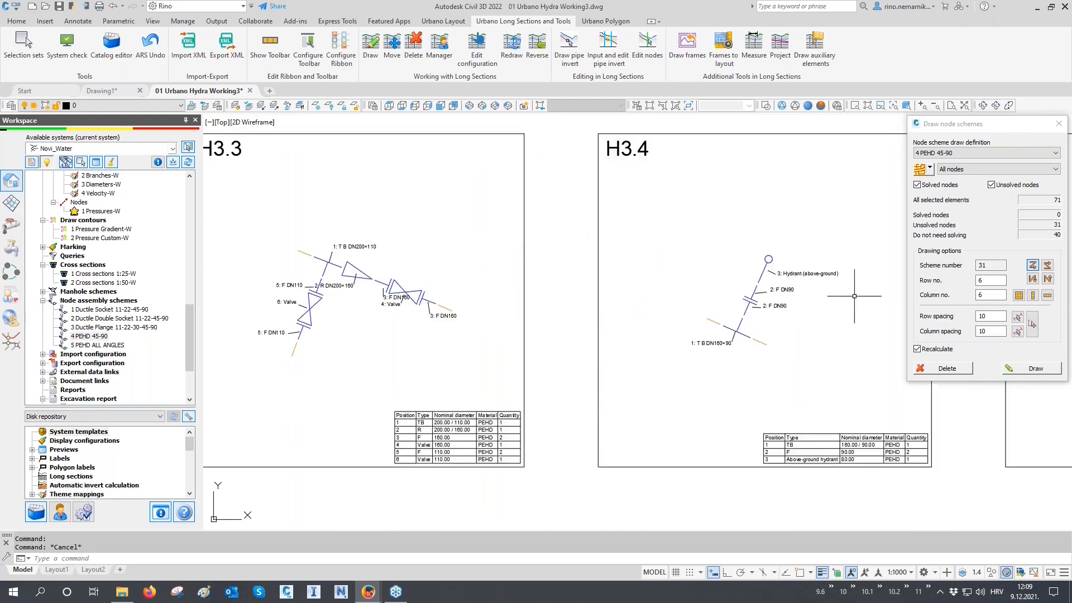
scroll(481, 342, down, 5)
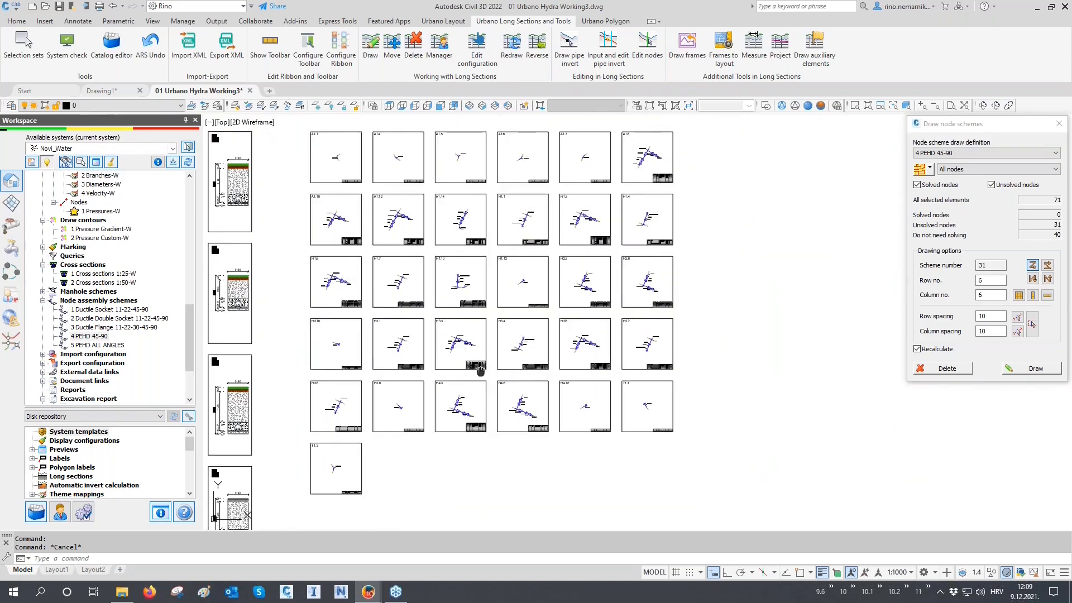
Draw the schemes of all nodes with the 5 PEHD ALL ANGLES definition, placing them beside the existing cross-section drawings.
middle_drag(479, 370, 524, 391)
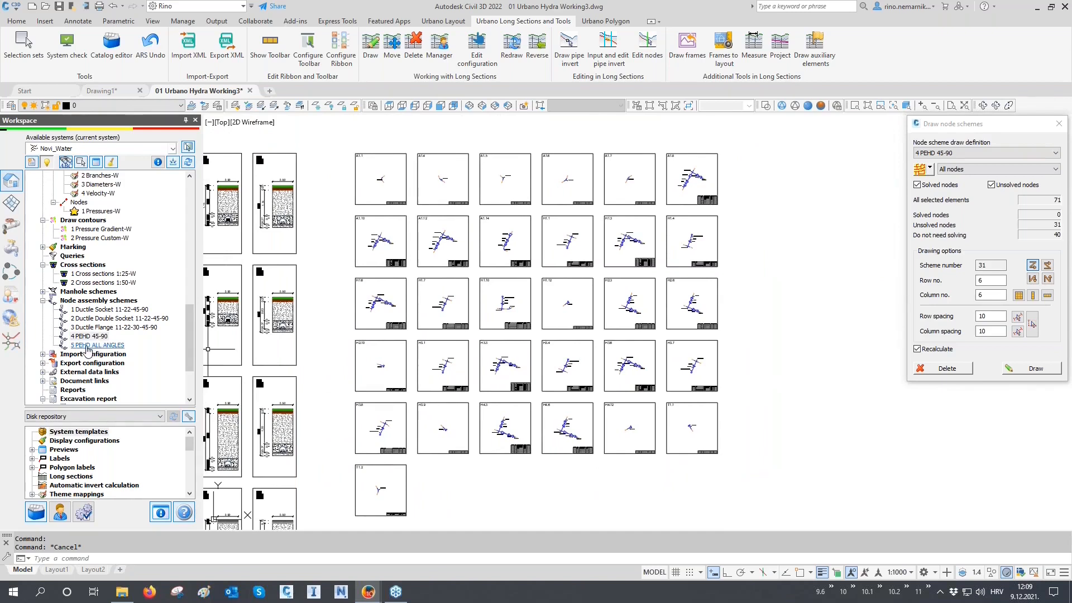
click(94, 346)
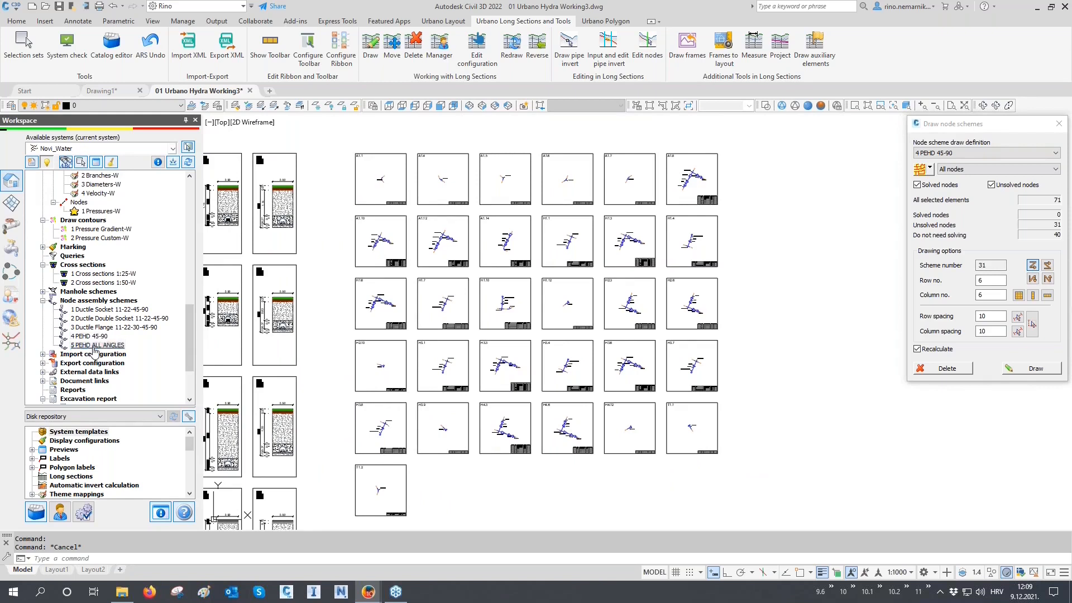
click(920, 170)
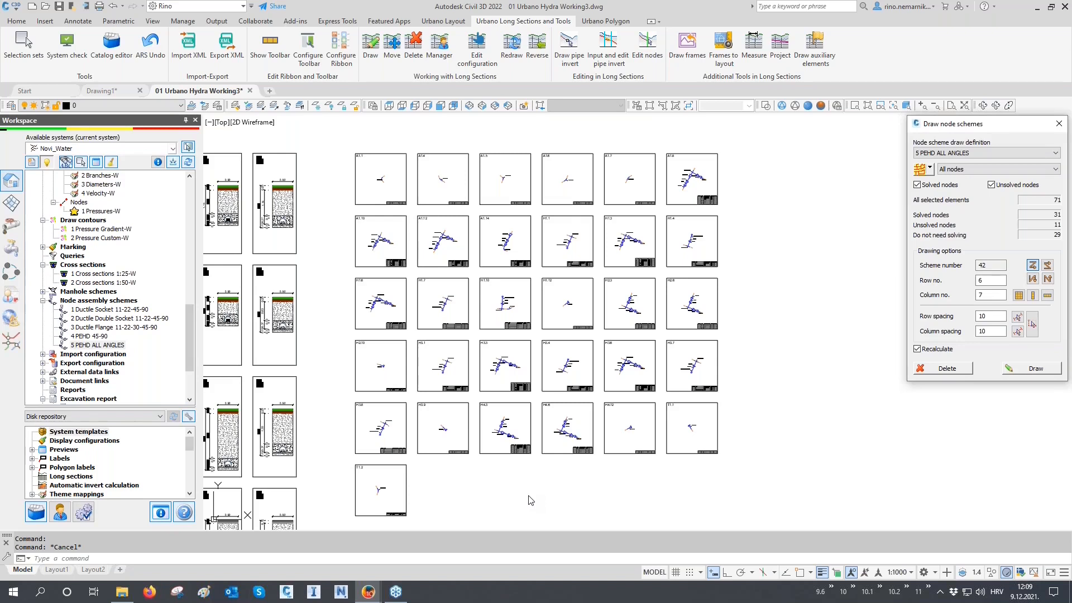
click(1023, 369)
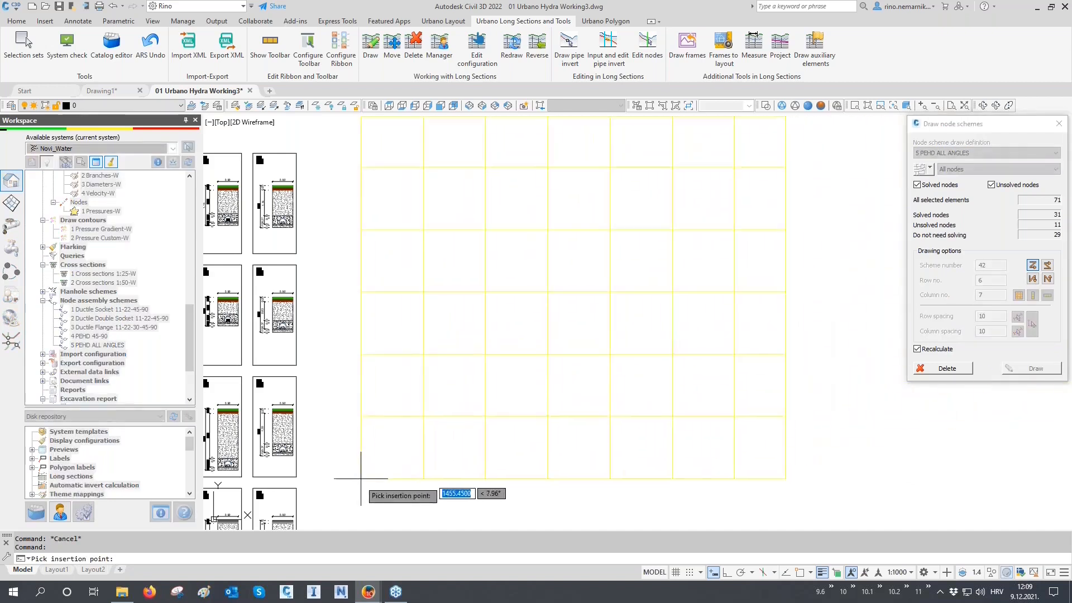
middle_drag(352, 495, 356, 464)
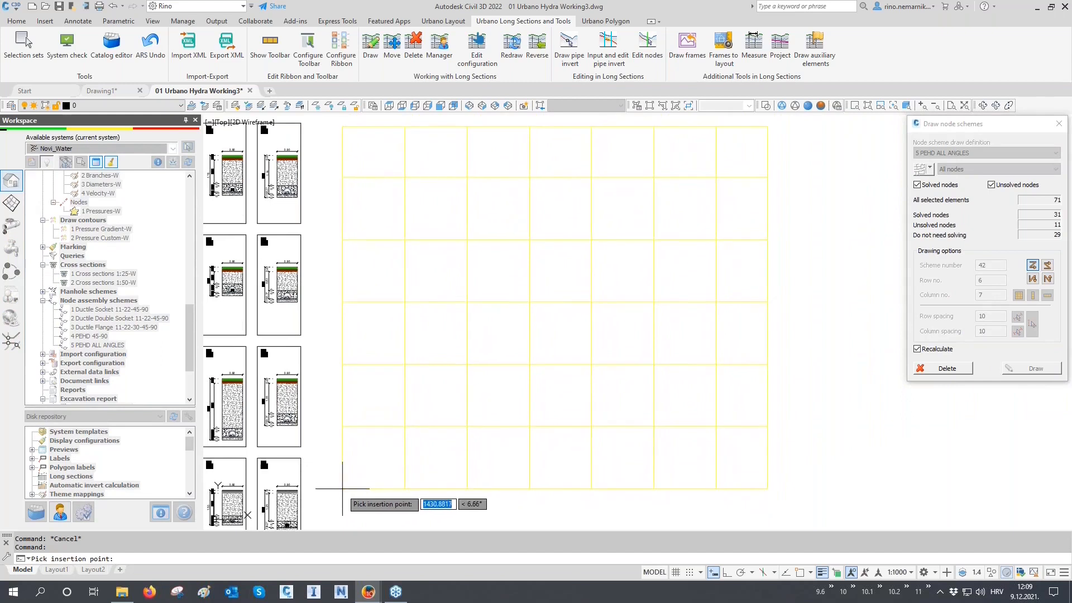
click(347, 480)
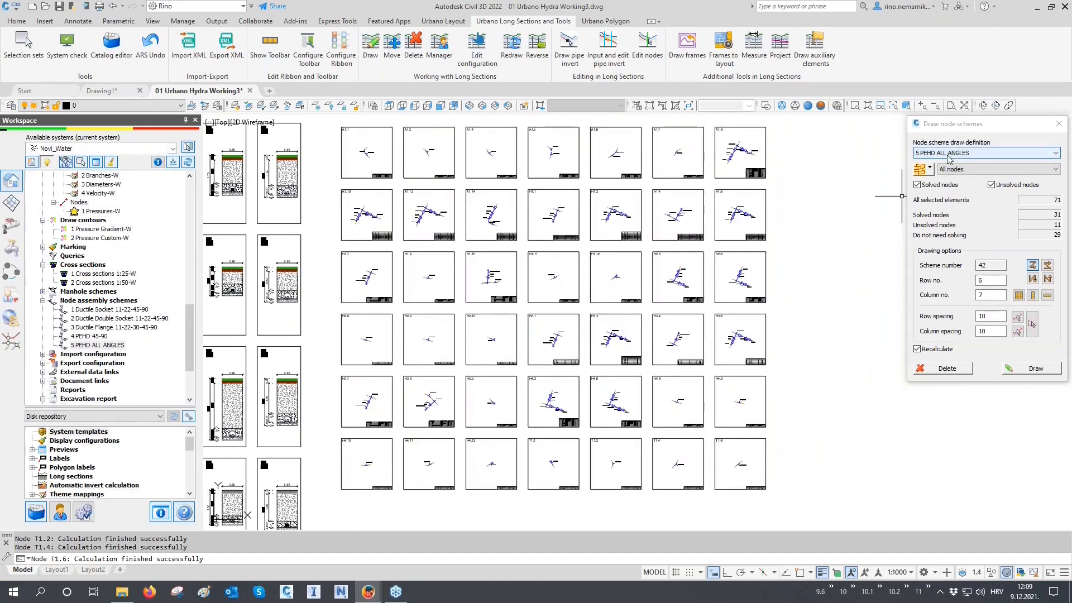
Examine the bends added after the valves in the new schemes of nodes A1.10, A1.12 and A1.14.
scroll(357, 201, up, 6)
scroll(338, 275, up, 6)
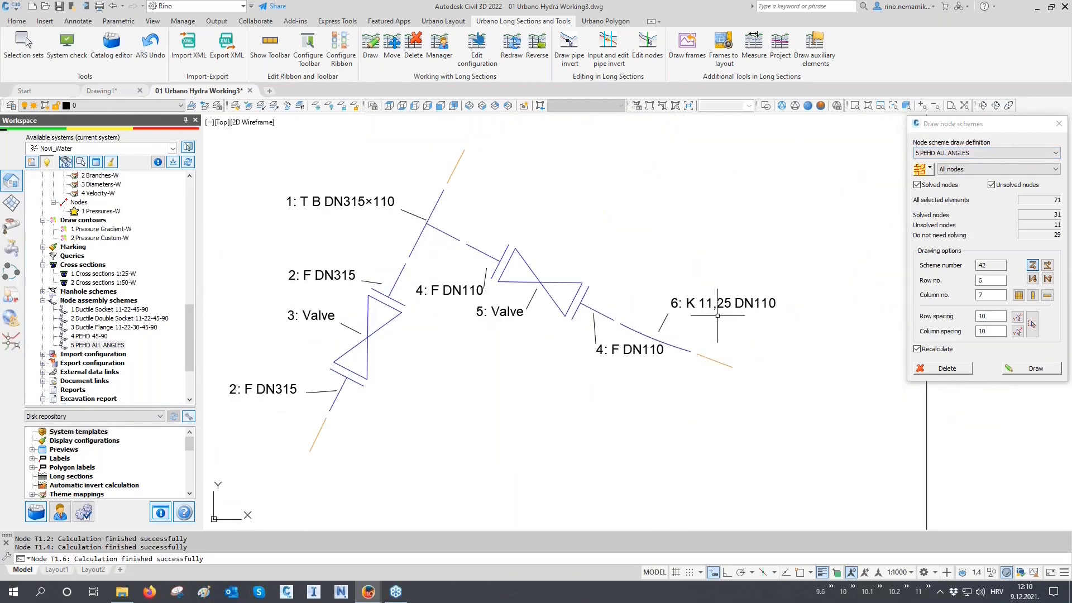
scroll(703, 316, down, 7)
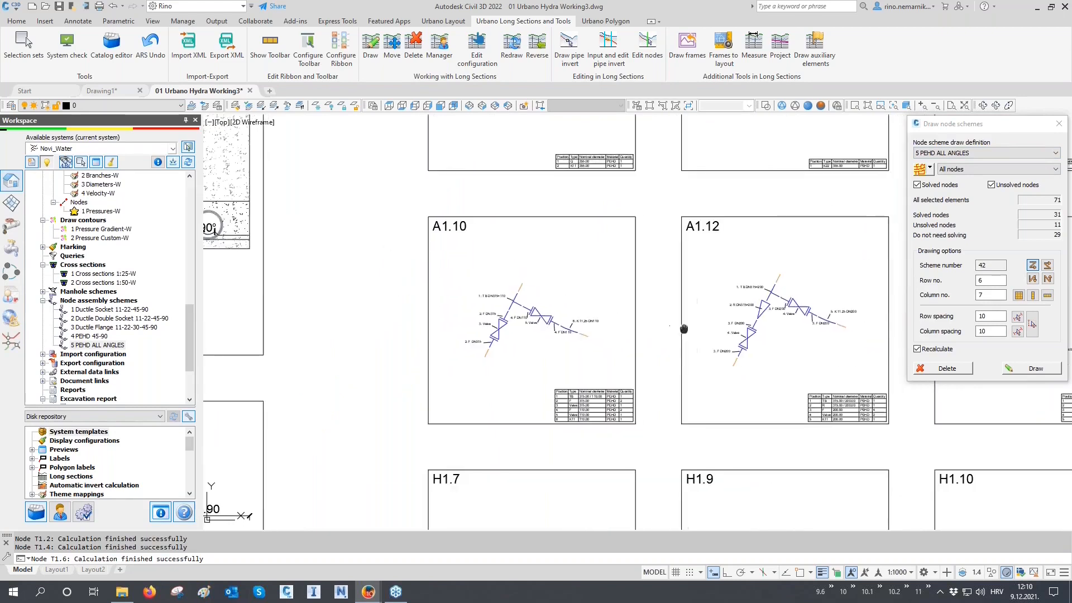
scroll(670, 367, up, 7)
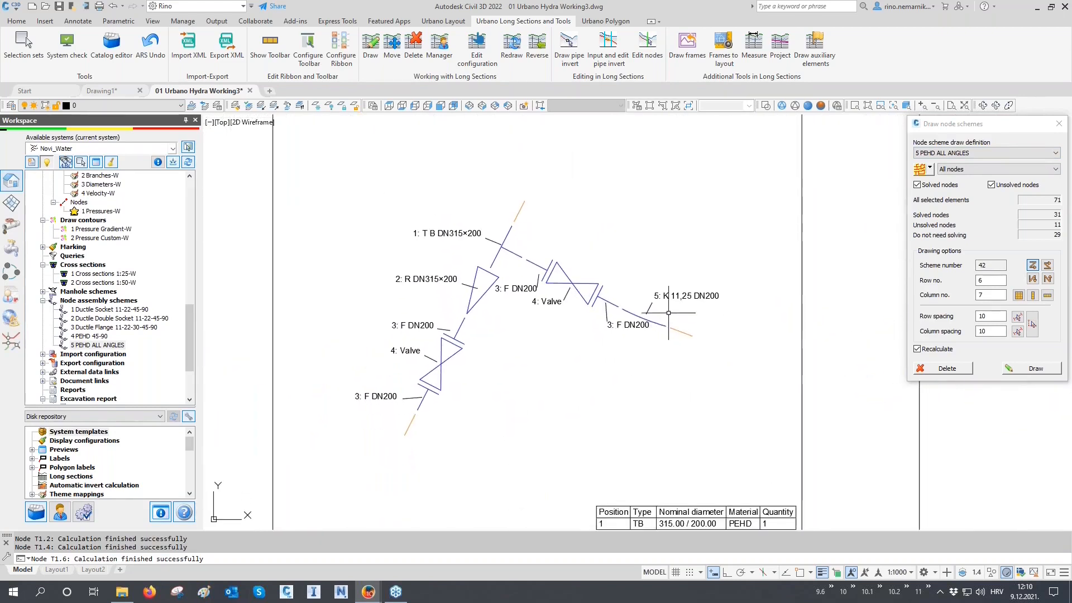
scroll(438, 335, down, 5)
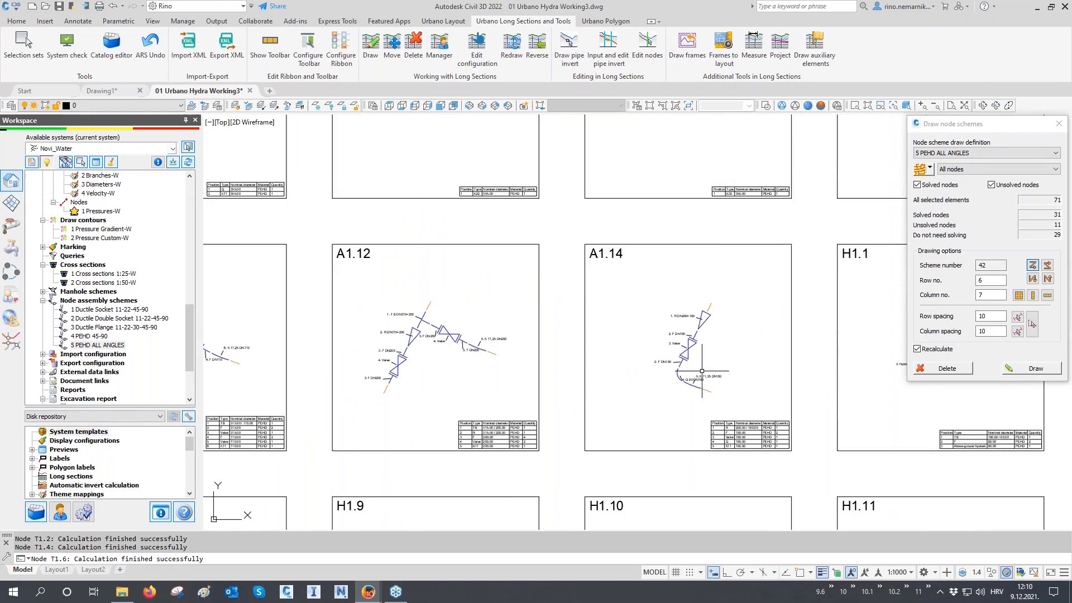
scroll(709, 375, up, 5)
middle_drag(692, 431, 627, 446)
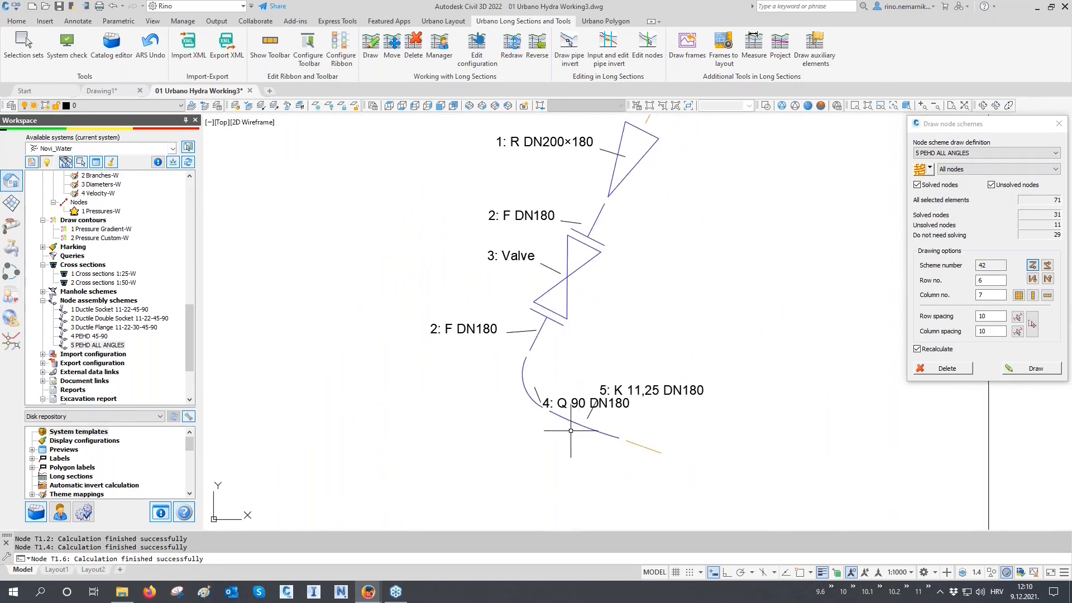
Examine the DN180×110 T piece scheme, the bend and hydrant in node H1.4, and the reducer and valves in node H1.6.
scroll(387, 402, down, 2)
scroll(387, 404, down, 4)
middle_drag(751, 421, 561, 422)
scroll(837, 407, up, 2)
scroll(838, 407, up, 2)
scroll(626, 414, down, 4)
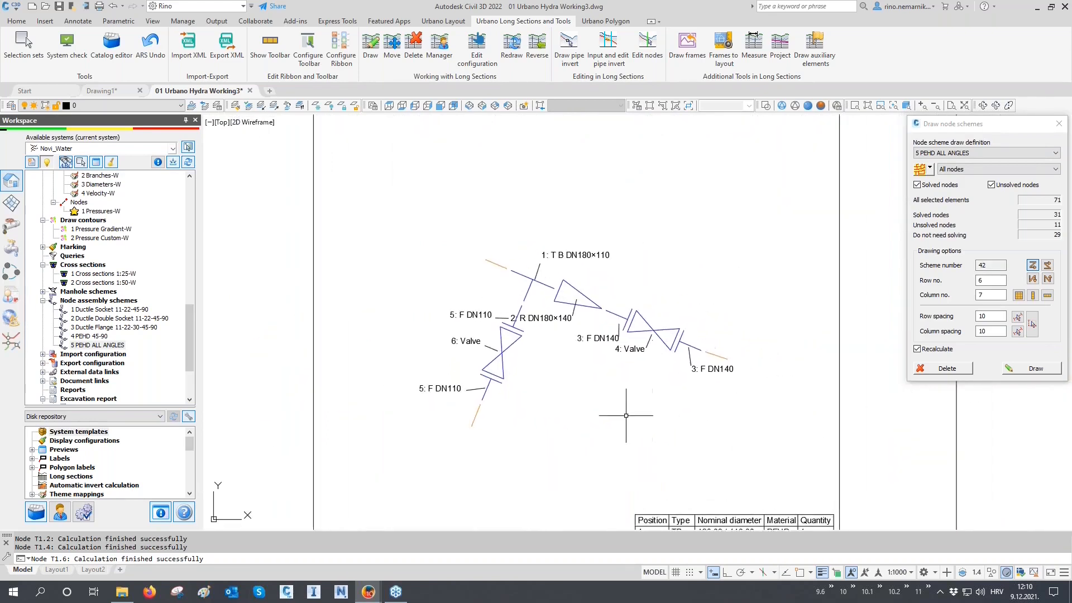
middle_drag(657, 421, 541, 454)
scroll(734, 450, up, 4)
middle_drag(735, 449, 646, 450)
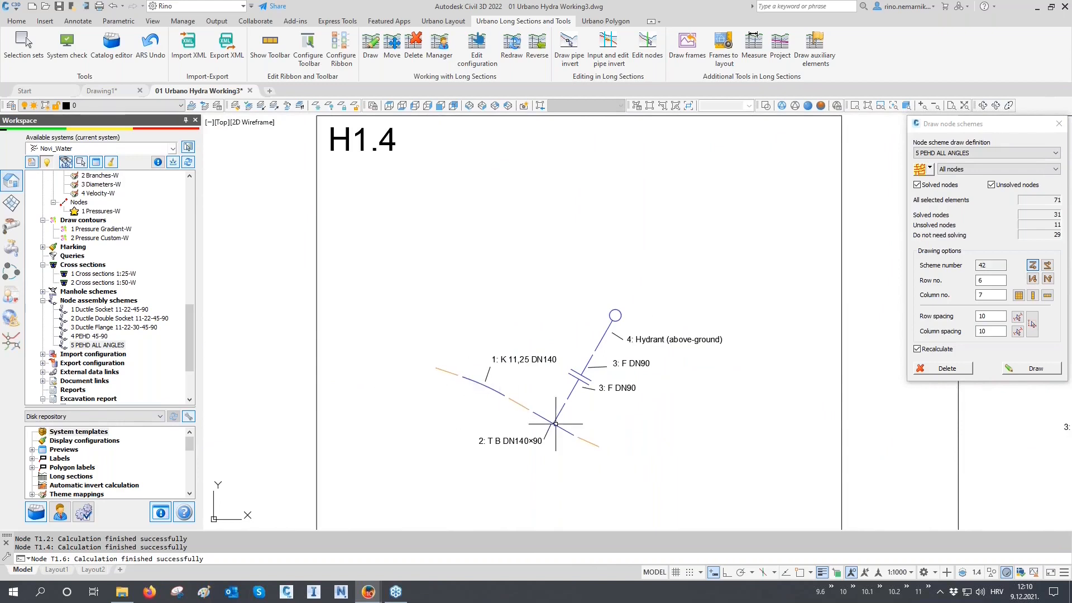
scroll(445, 408, down, 4)
scroll(821, 424, up, 4)
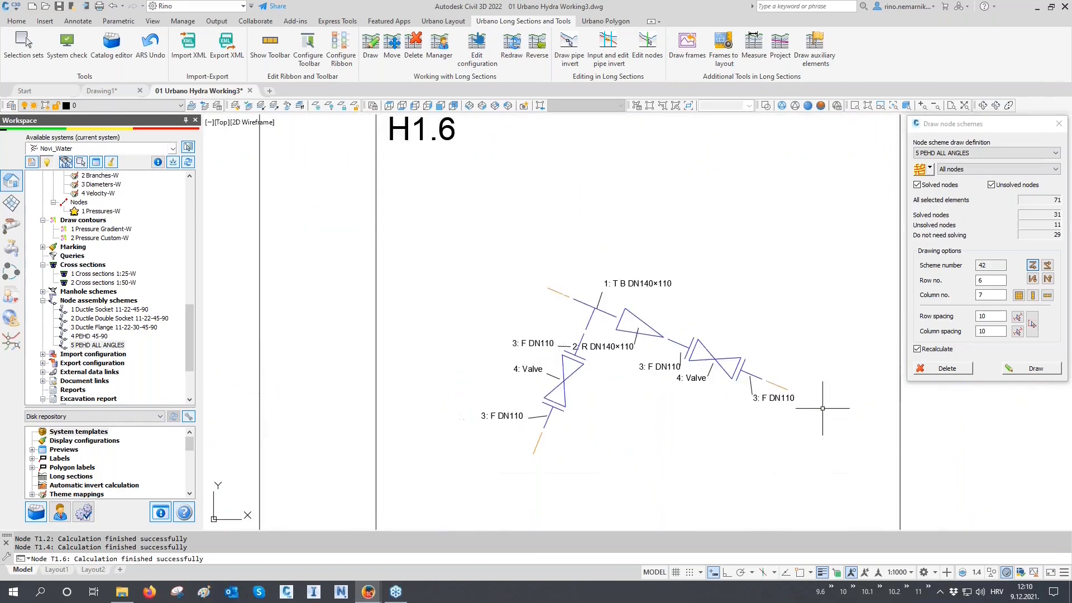
scroll(598, 468, down, 4)
Examine which bend angles are used in the schemes of nodes A1.8 and A1.7 and the neighbouring DN355 bend nodes.
middle_drag(642, 294, 631, 422)
scroll(618, 354, up, 3)
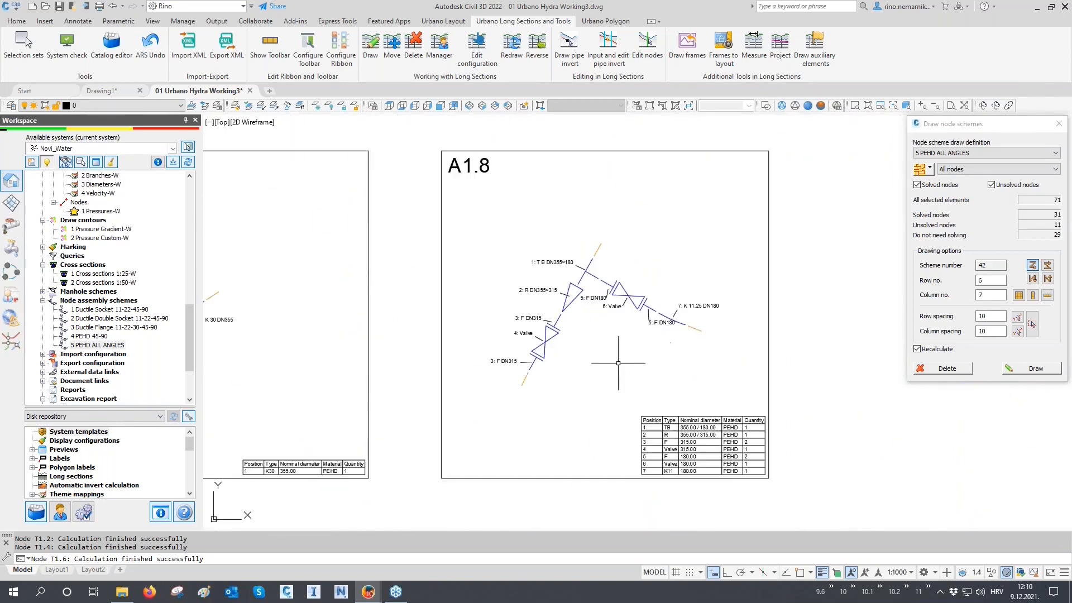
scroll(575, 388, down, 5)
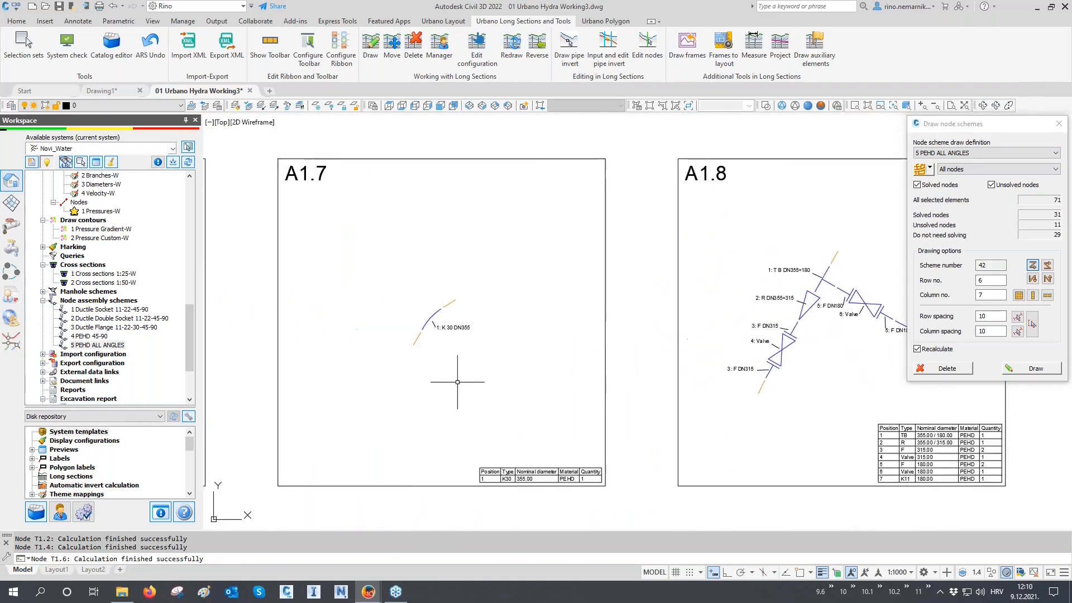
middle_drag(373, 389, 403, 388)
scroll(423, 358, up, 4)
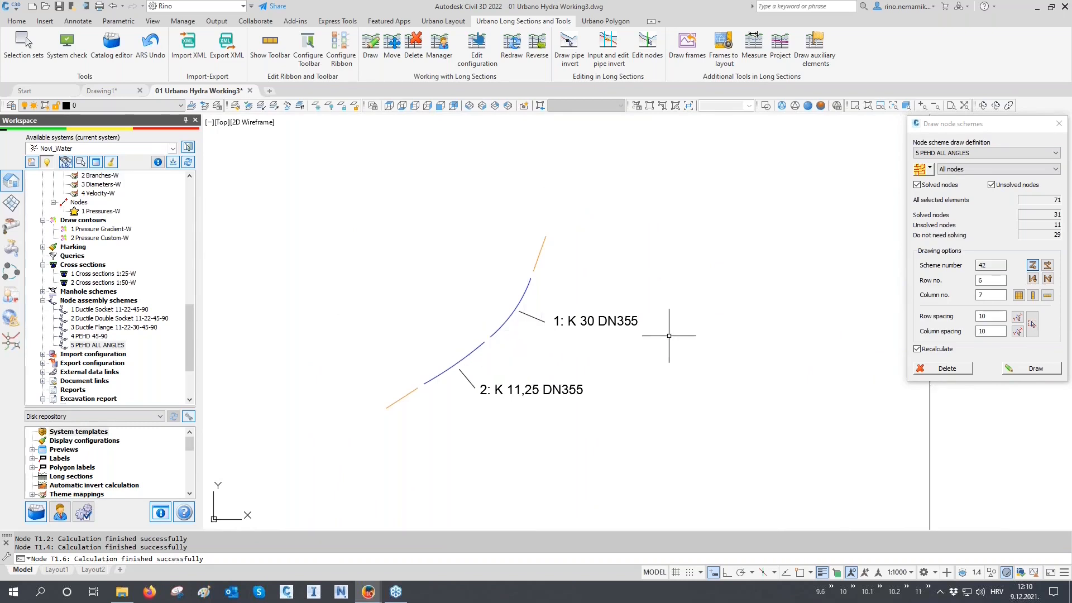
scroll(669, 336, down, 4)
scroll(335, 331, up, 4)
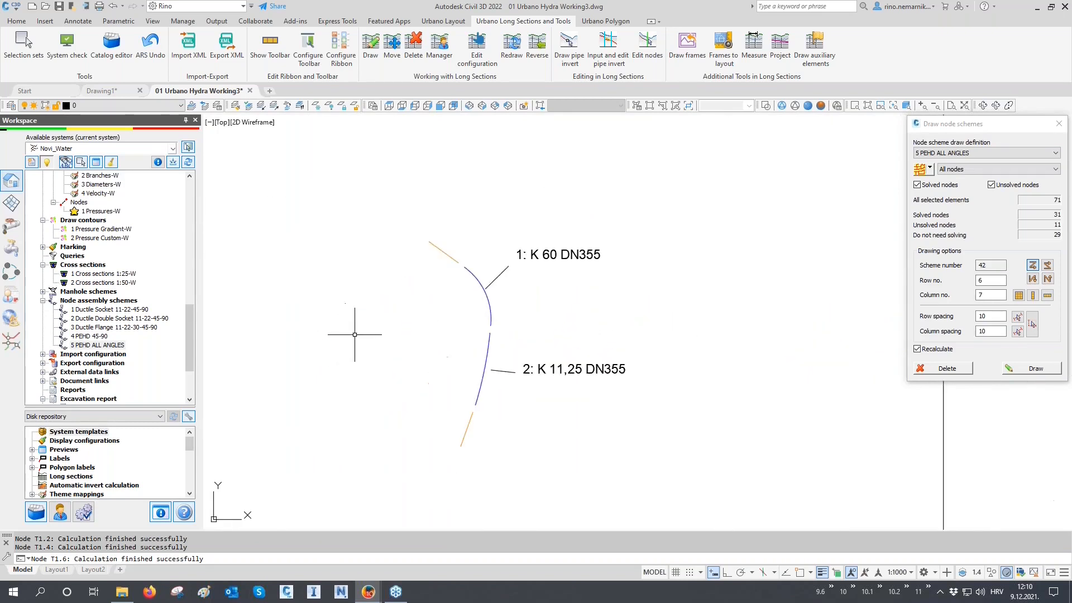
scroll(585, 339, down, 4)
scroll(538, 303, up, 1)
scroll(538, 304, down, 2)
scroll(515, 340, down, 4)
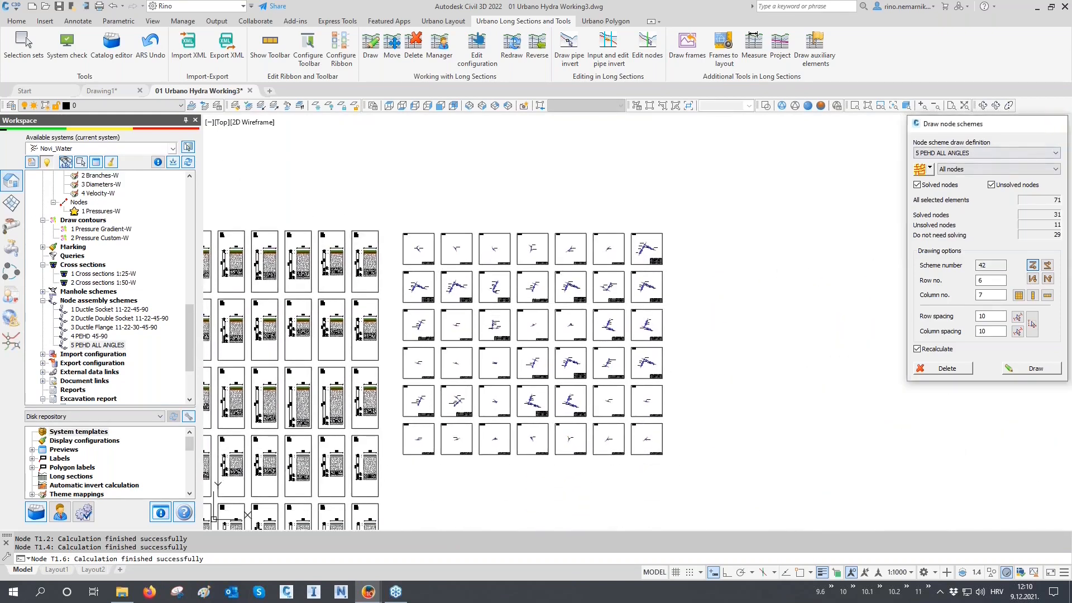
Finish drawing node schemes, open the management of node schemes and select all listed nodes.
click(1058, 123)
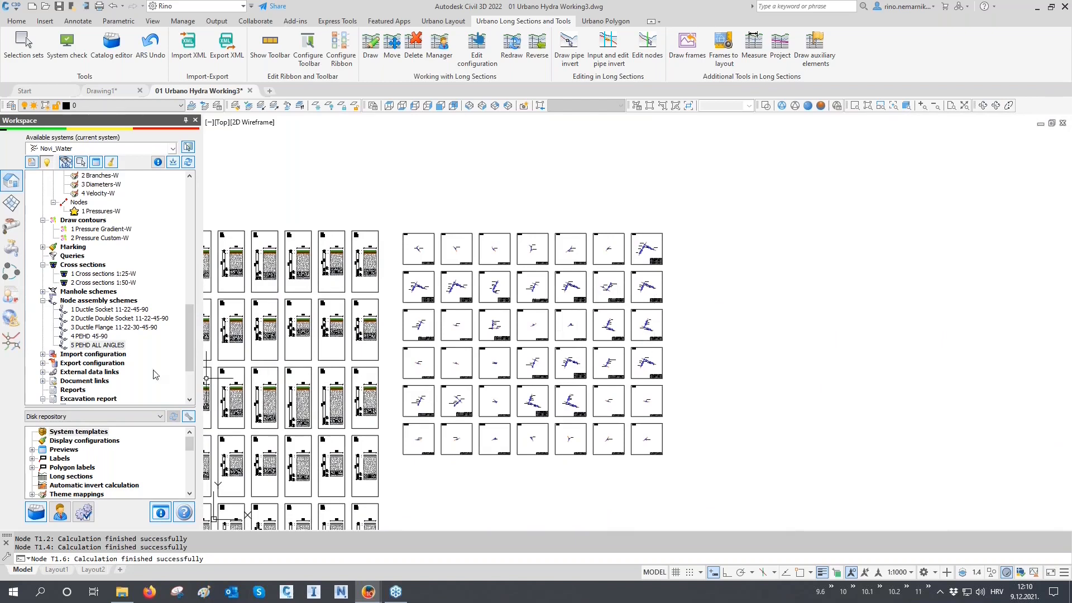
right_click(100, 301)
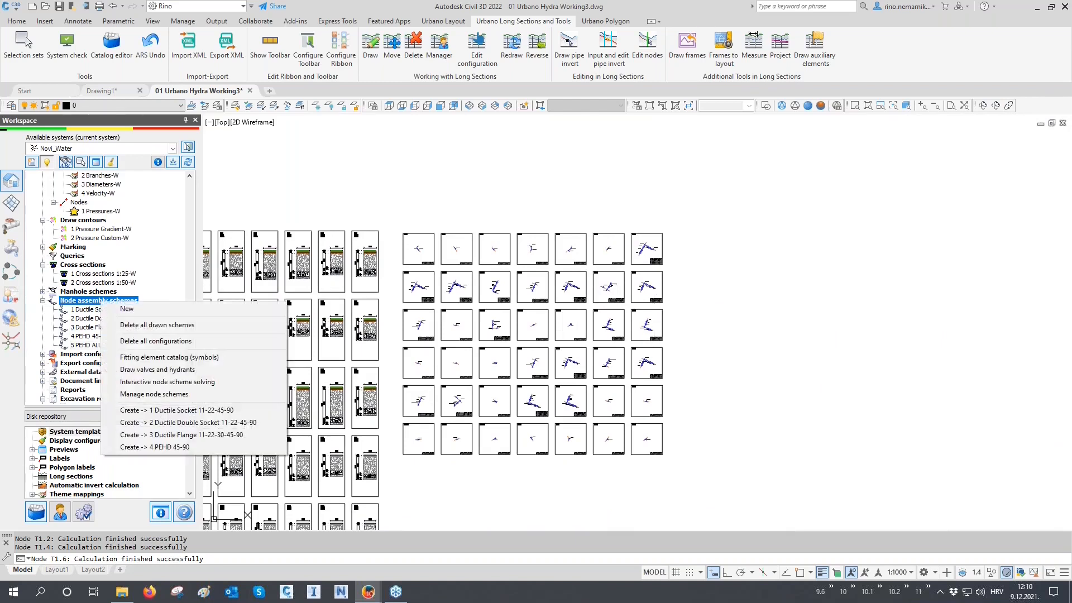
click(134, 394)
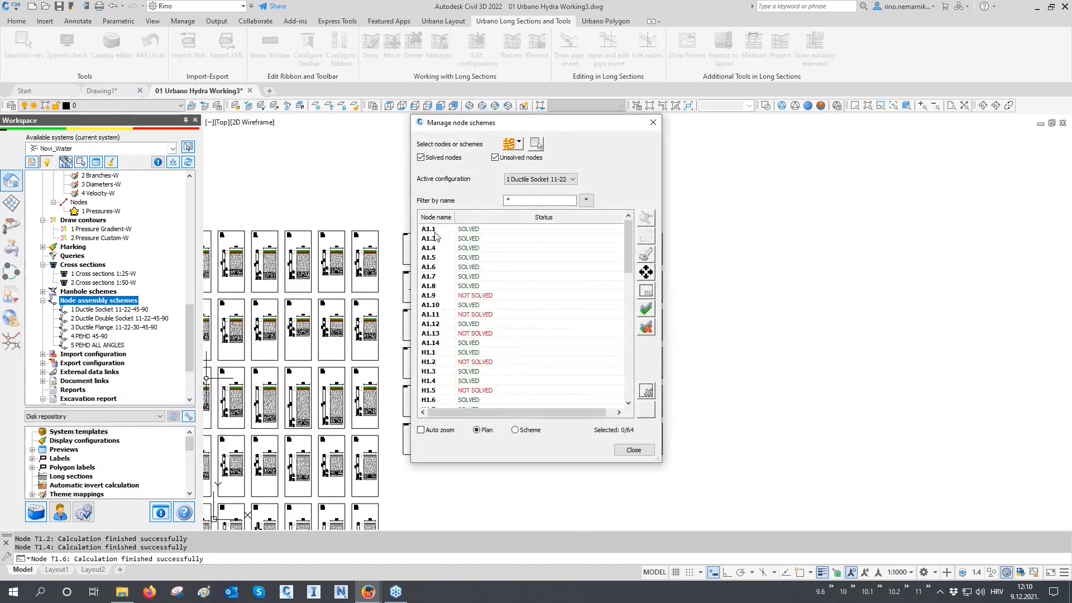
click(435, 231)
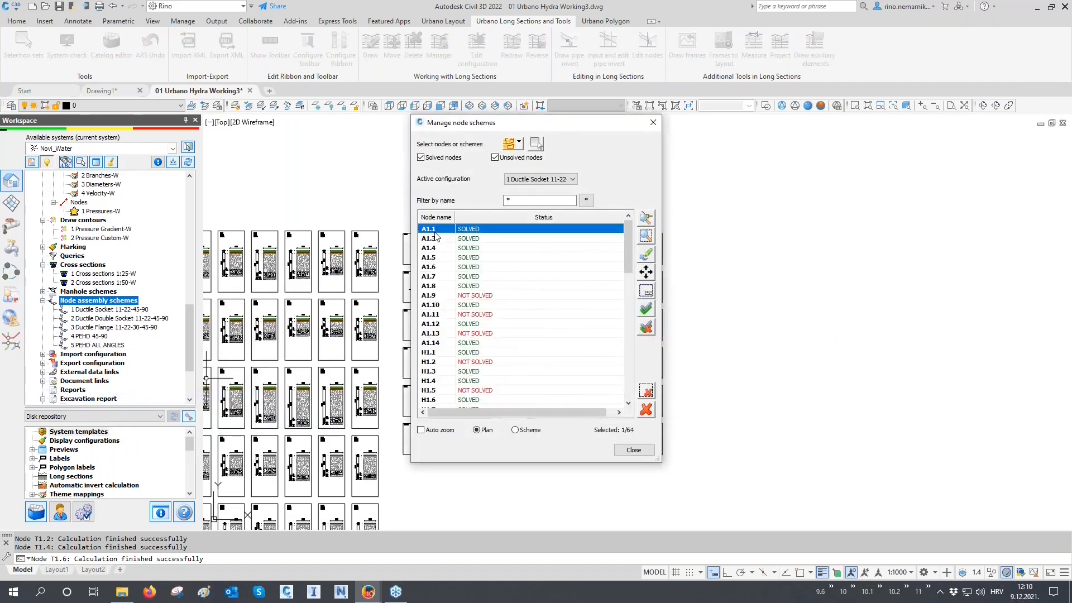
key(ctrl+a)
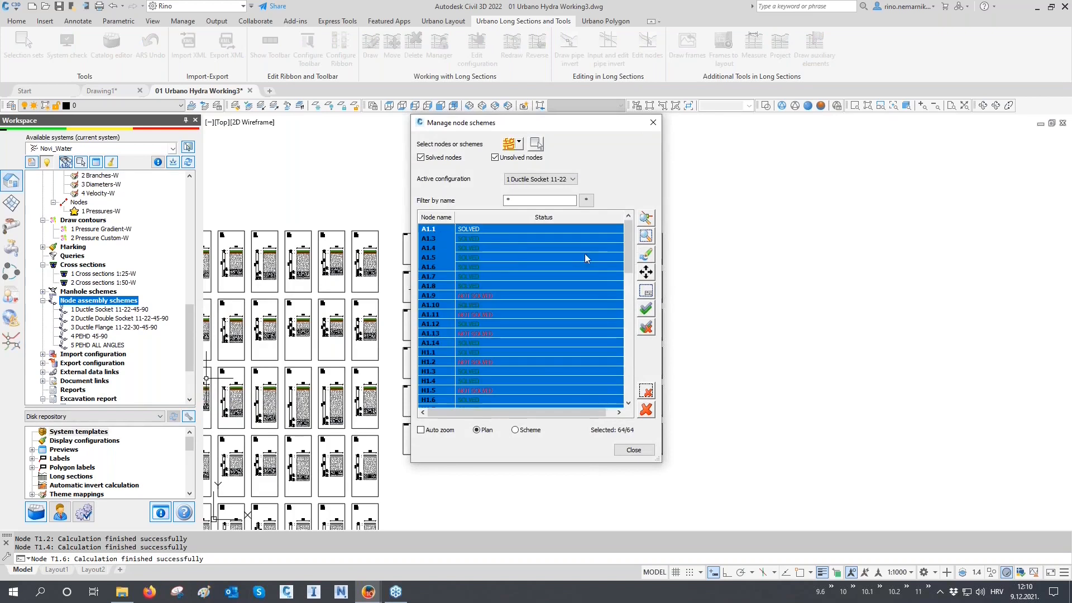
Insert the total bill of materials for the selected nodes beside the drawn schemes and review its rows.
click(646, 291)
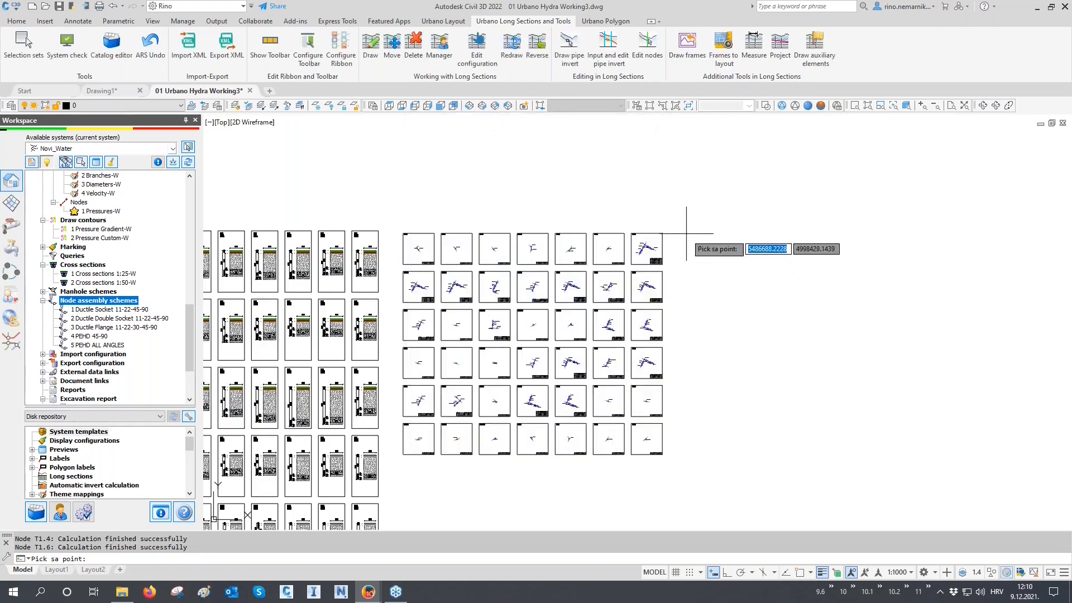
click(686, 233)
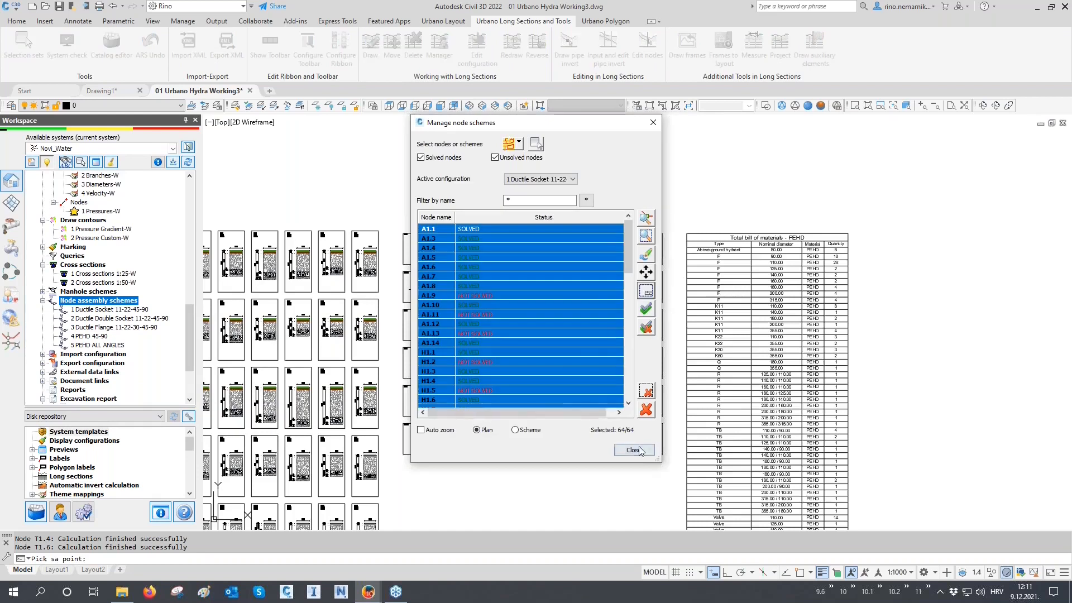
click(634, 450)
scroll(829, 241, up, 4)
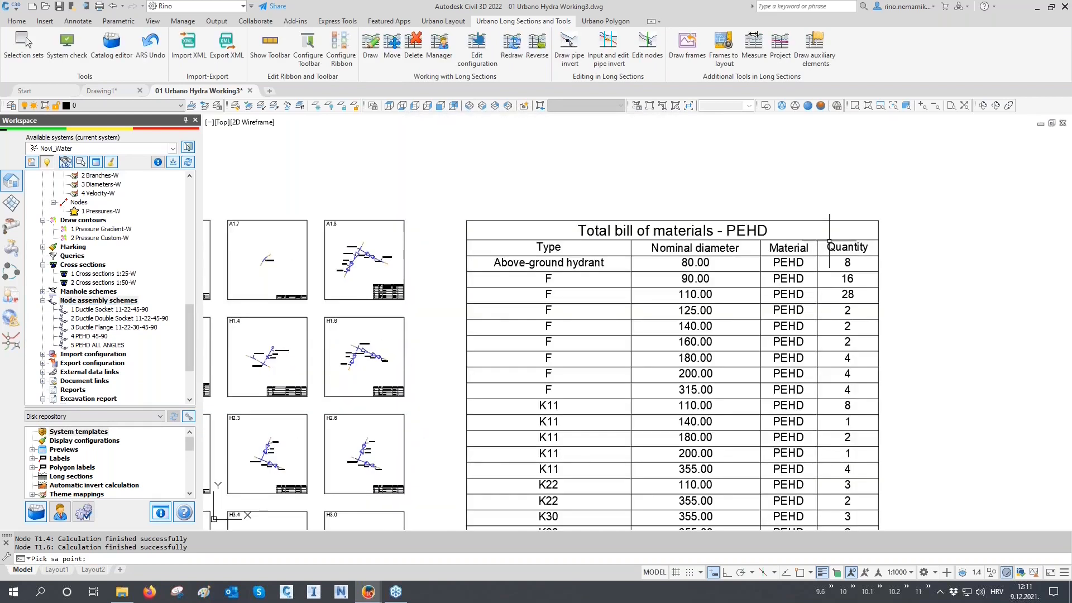
middle_drag(768, 232, 755, 188)
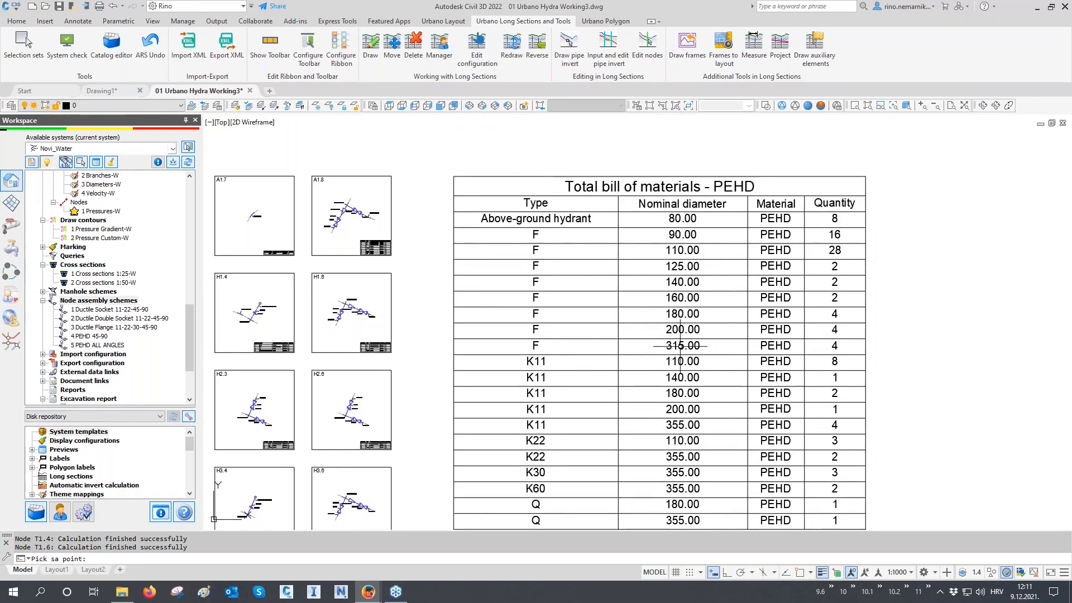
Review the remaining rows of the total bill of materials, through the TB, Valve and X pieces at its end.
middle_drag(806, 362, 802, 326)
middle_drag(783, 476, 780, 415)
middle_drag(778, 483, 778, 416)
middle_drag(781, 485, 781, 426)
middle_drag(783, 488, 785, 395)
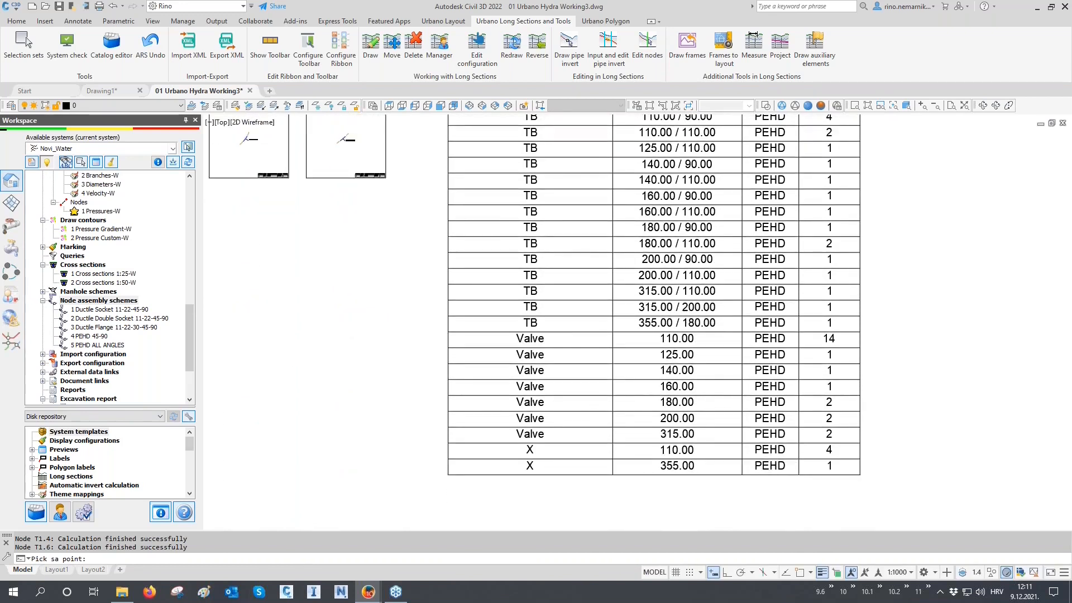
scroll(769, 462, down, 2)
middle_drag(819, 337, 821, 365)
Open the data export of the total bill of materials table as a comma-delimited file and cancel it.
click(808, 312)
right_click(817, 271)
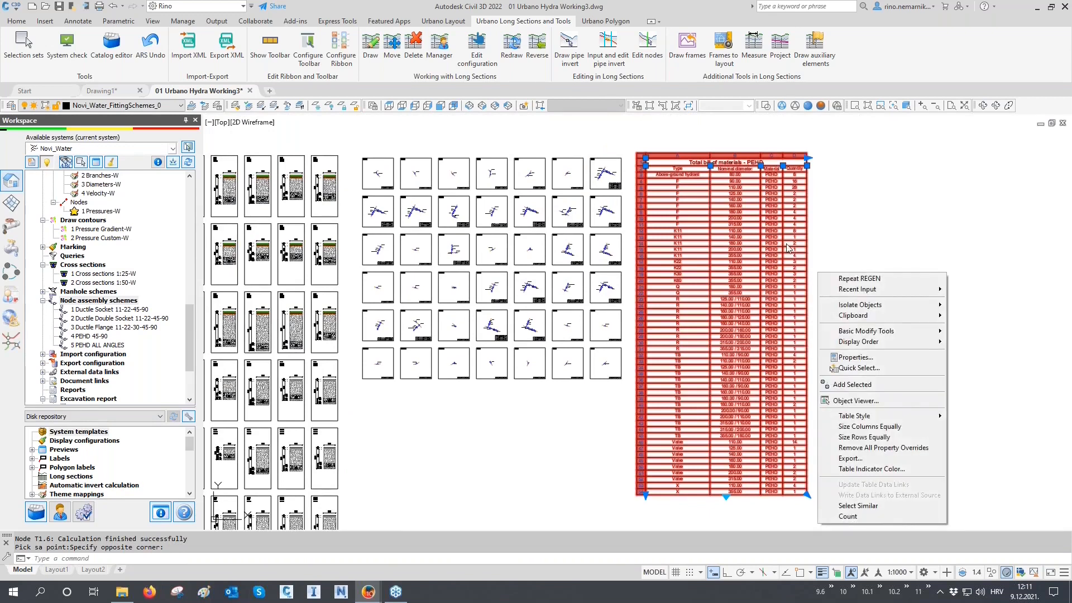
click(849, 458)
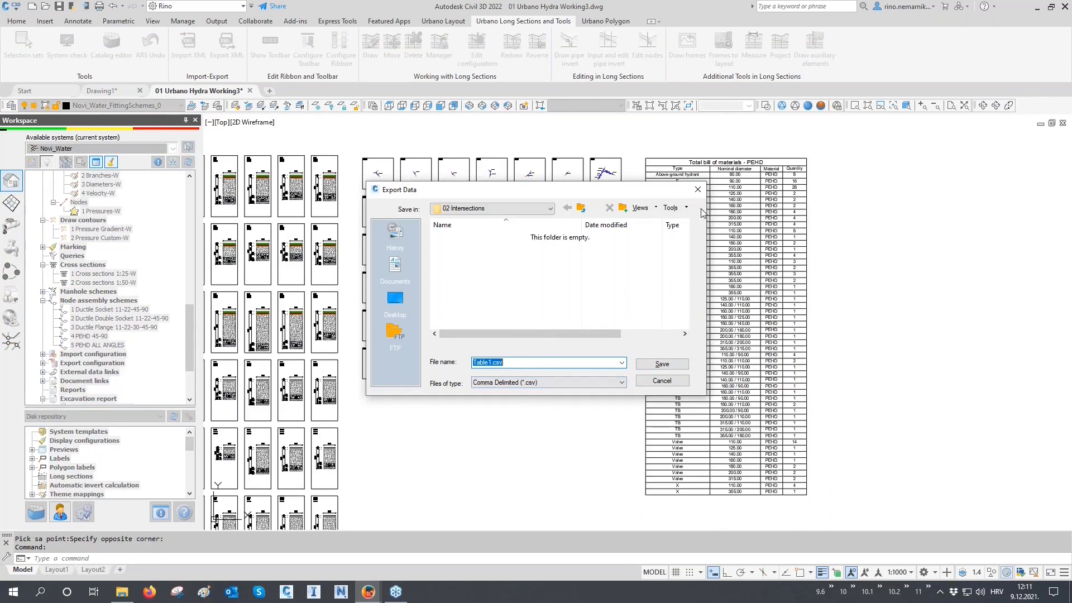
click(697, 190)
Save the current drawing and open 01 Urbano Hydra Schemes.dwg from the 03 Node schemes folder.
scroll(335, 394, down, 6)
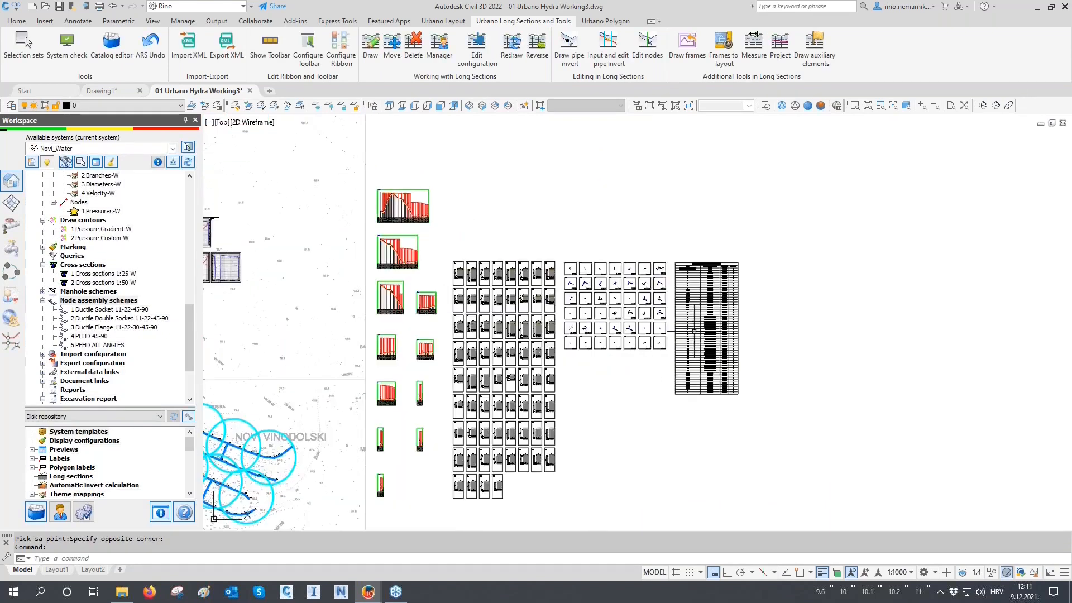
scroll(335, 393, up, 2)
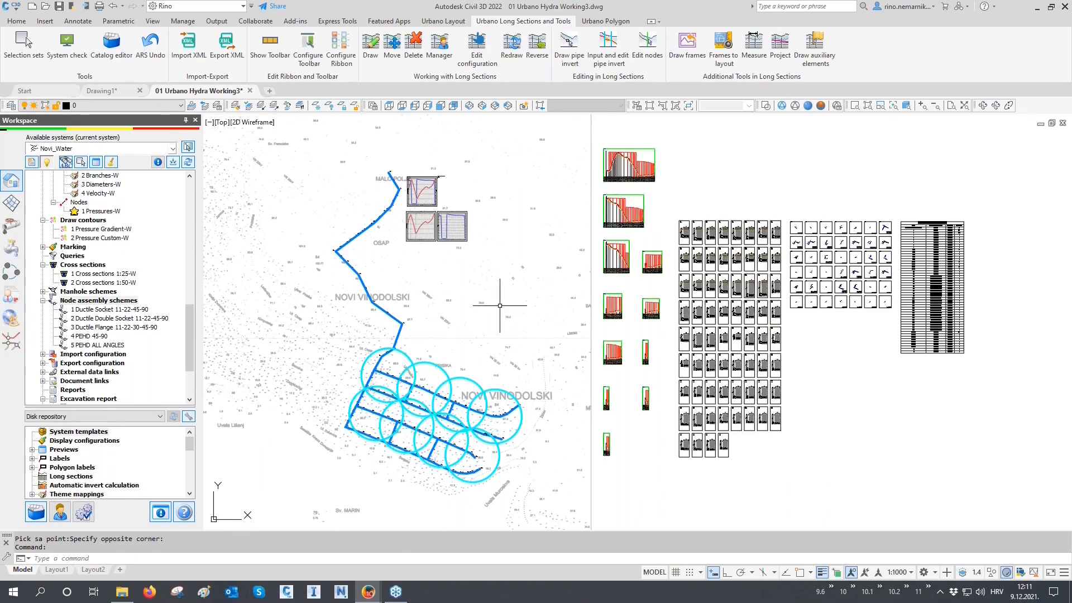
key(ctrl+s)
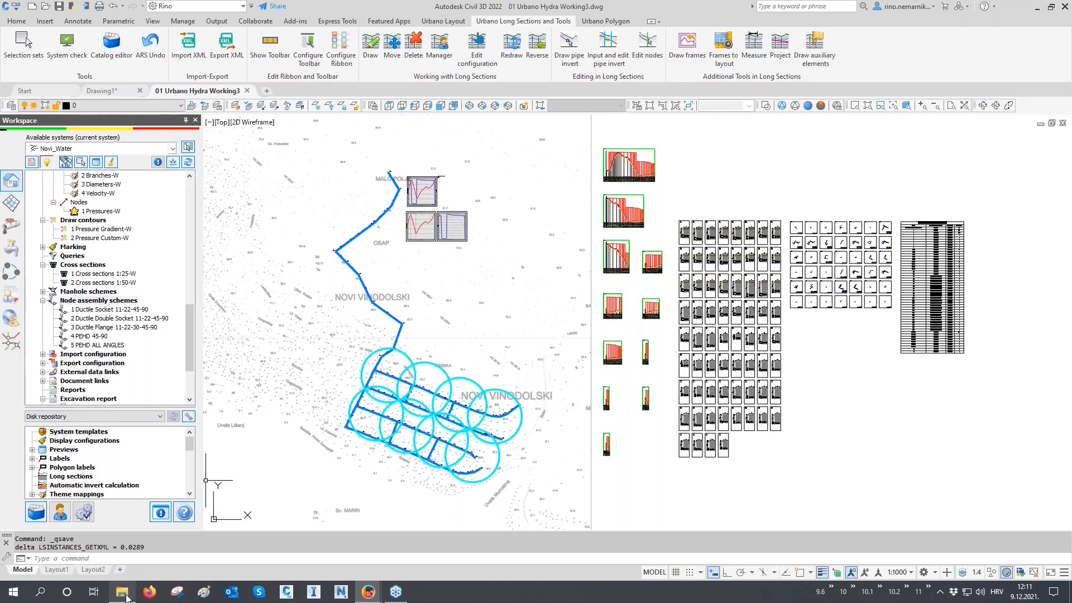
click(124, 593)
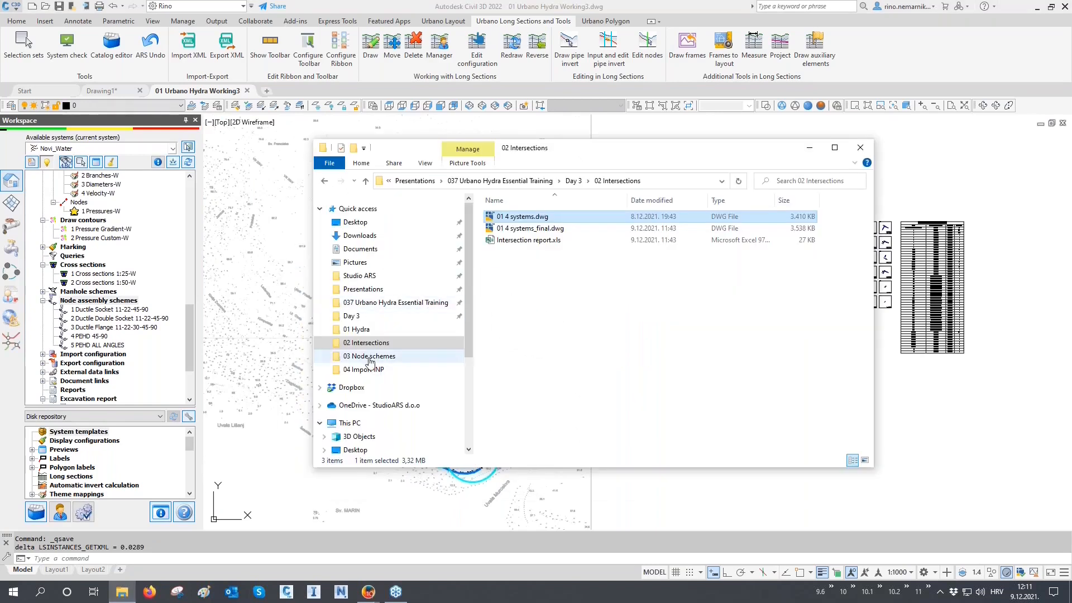
click(370, 357)
drag(536, 217, 451, 558)
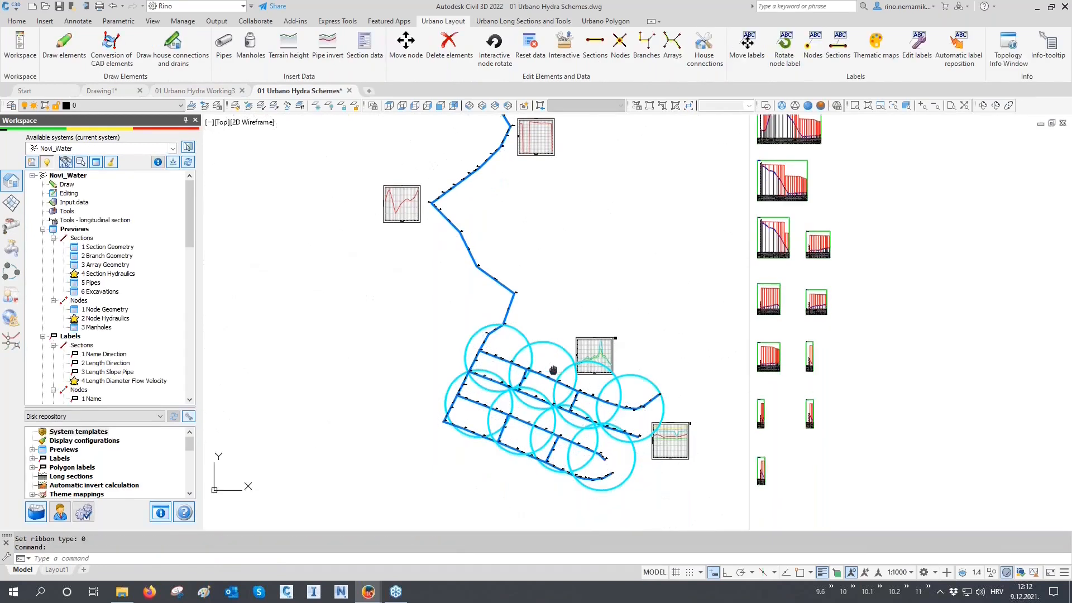
Examine the pipes and valves around the network junction, and check pipe materials and diameters in the 5 Pipes preview.
scroll(421, 329, up, 10)
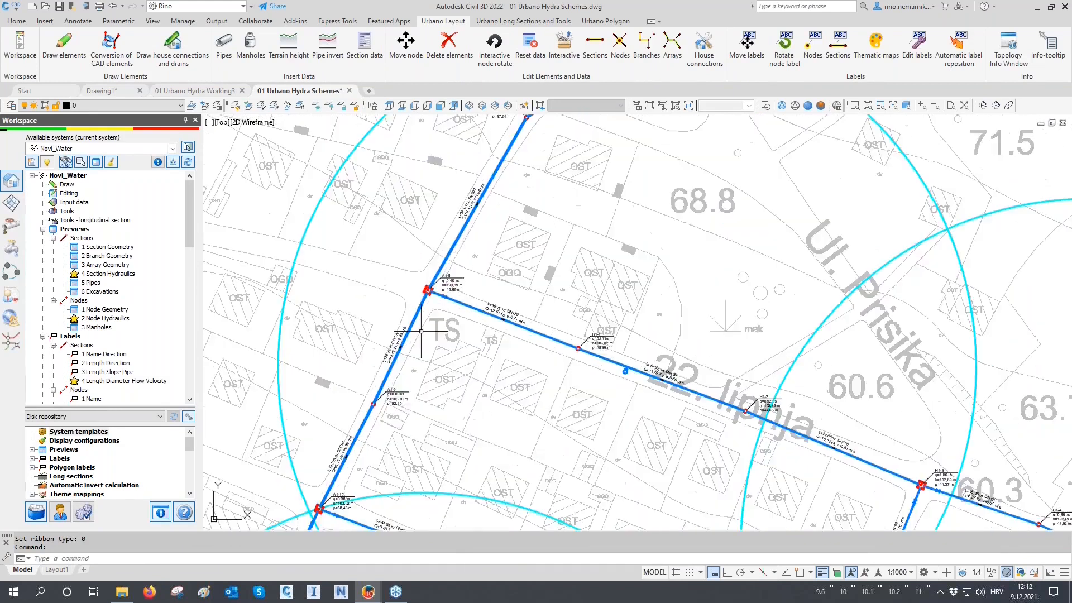
scroll(421, 329, up, 2)
scroll(361, 367, up, 2)
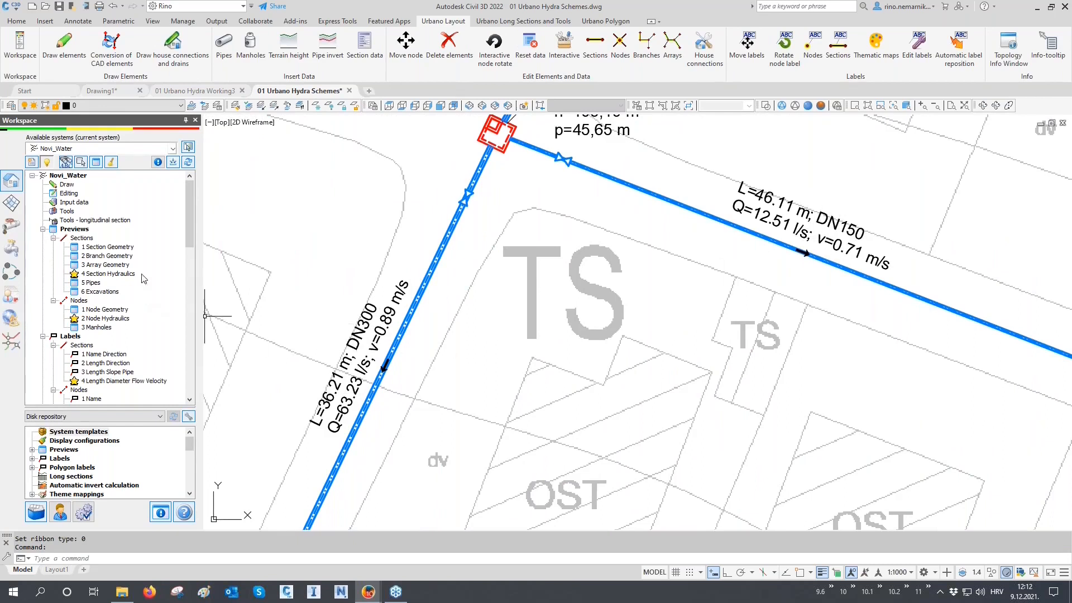
double_click(90, 283)
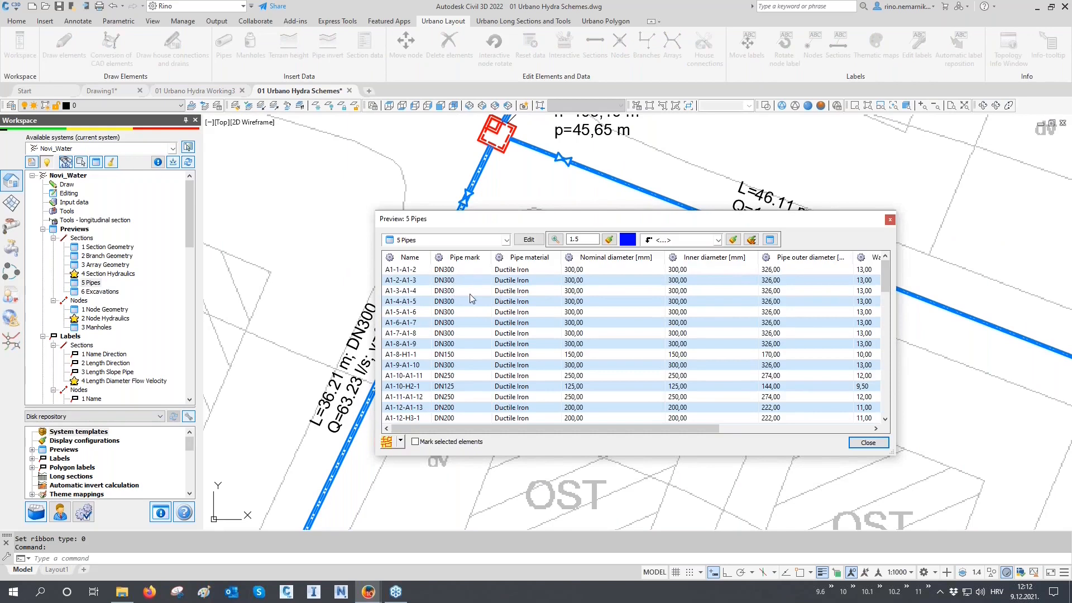
scroll(512, 291, down, 8)
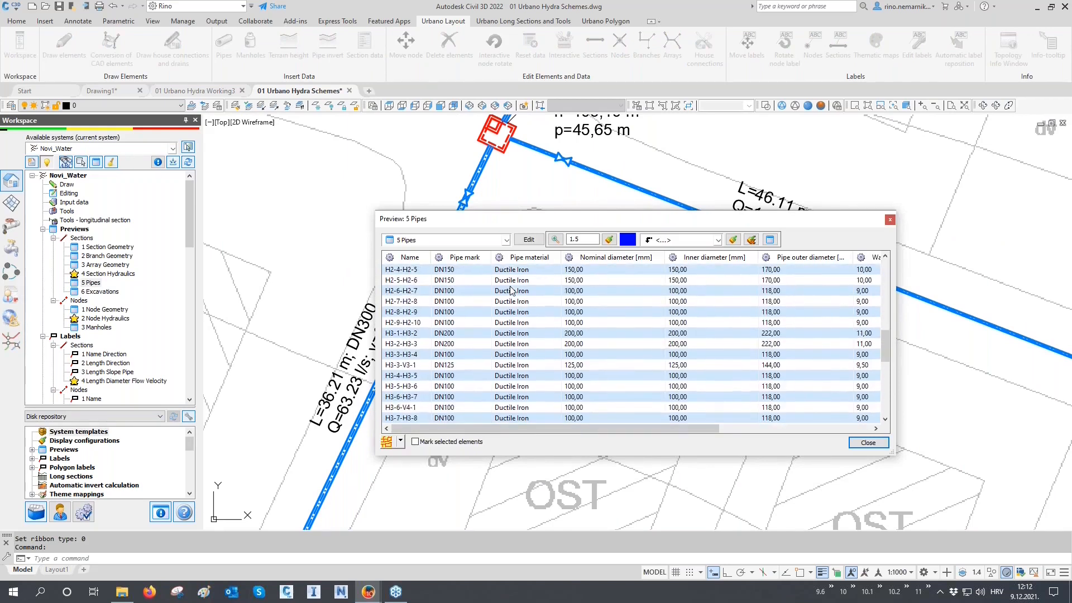
scroll(511, 290, down, 1)
key(Escape)
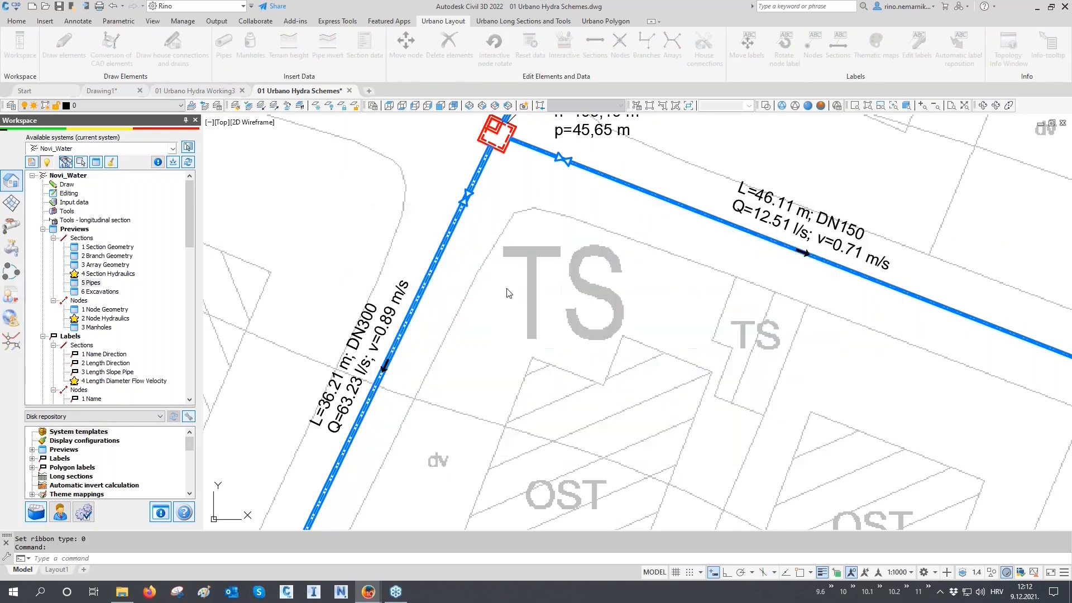
scroll(502, 296, down, 2)
scroll(495, 300, down, 8)
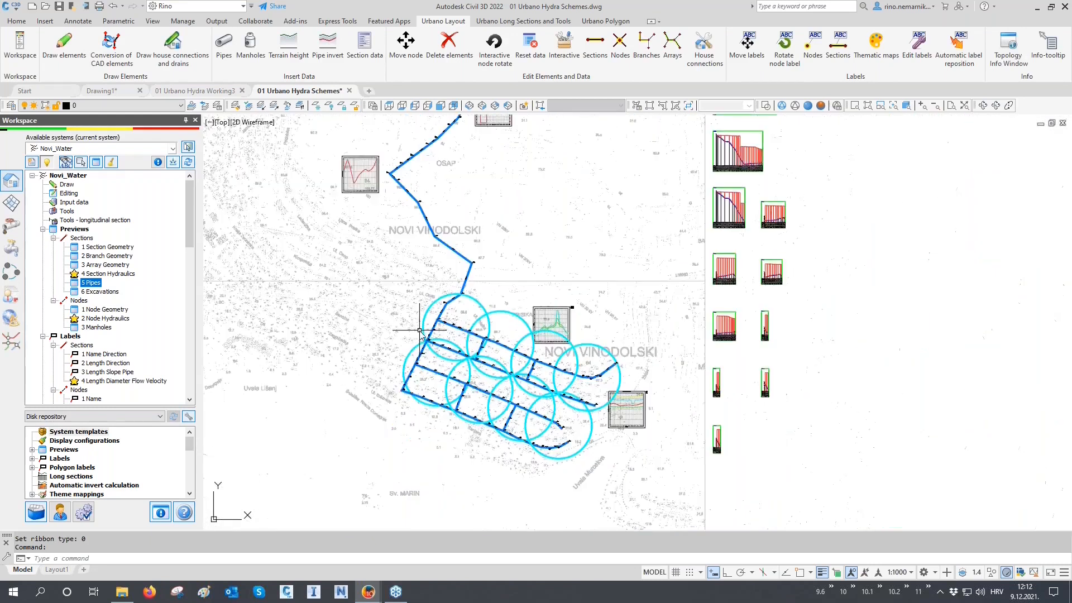
middle_drag(494, 320, 433, 387)
scroll(84, 355, down, 7)
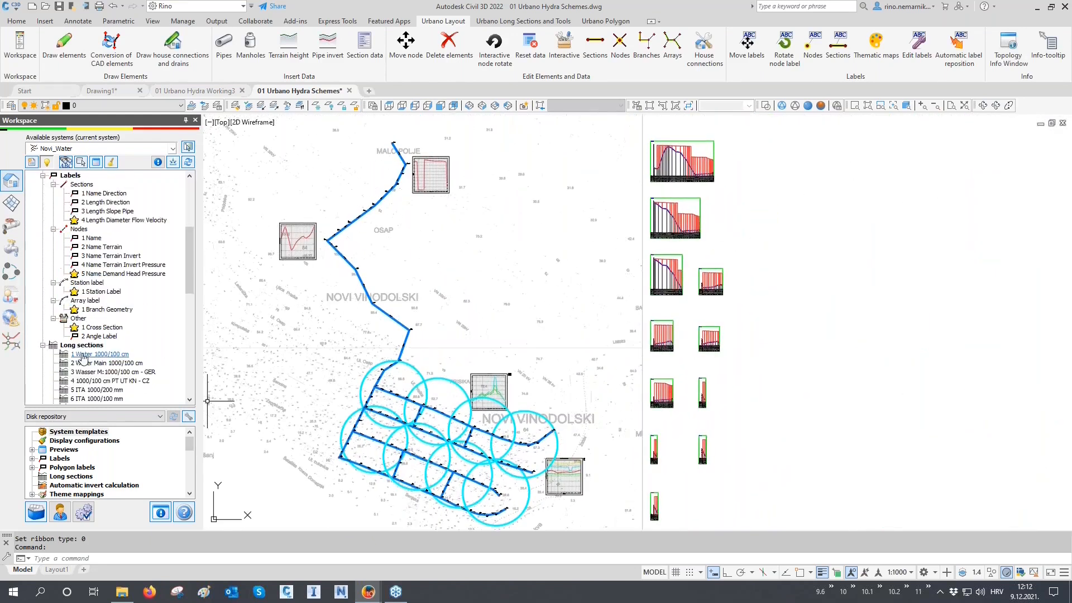
scroll(84, 355, down, 10)
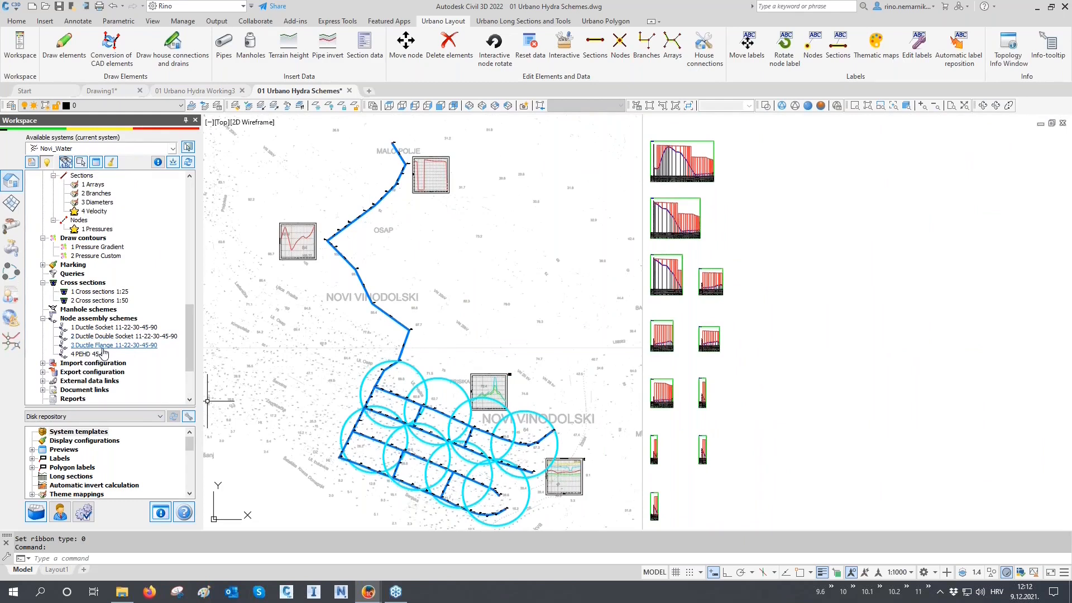
double_click(99, 328)
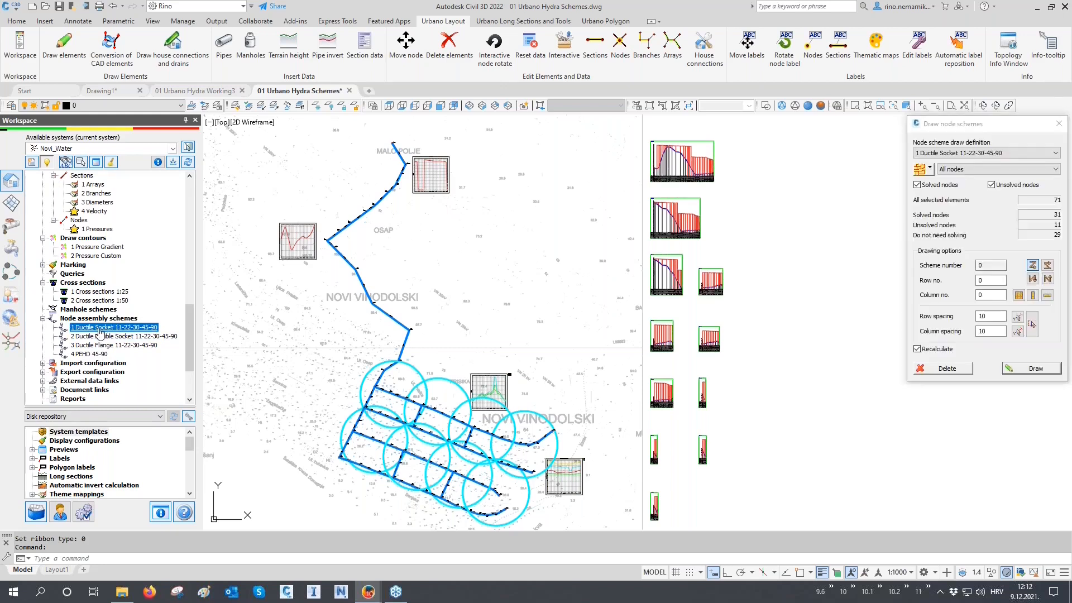
click(917, 184)
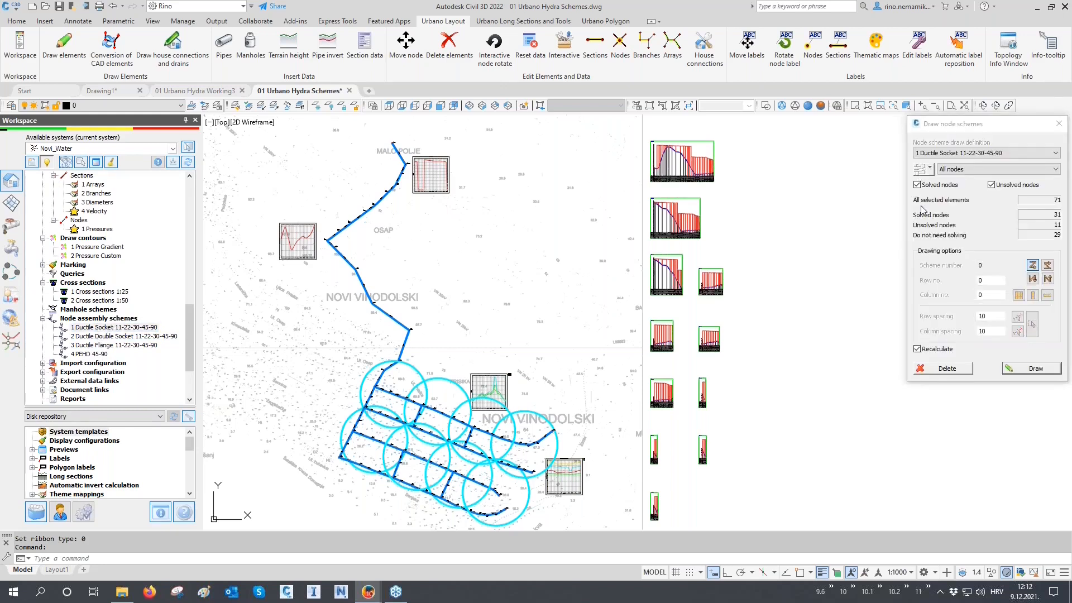
click(1033, 368)
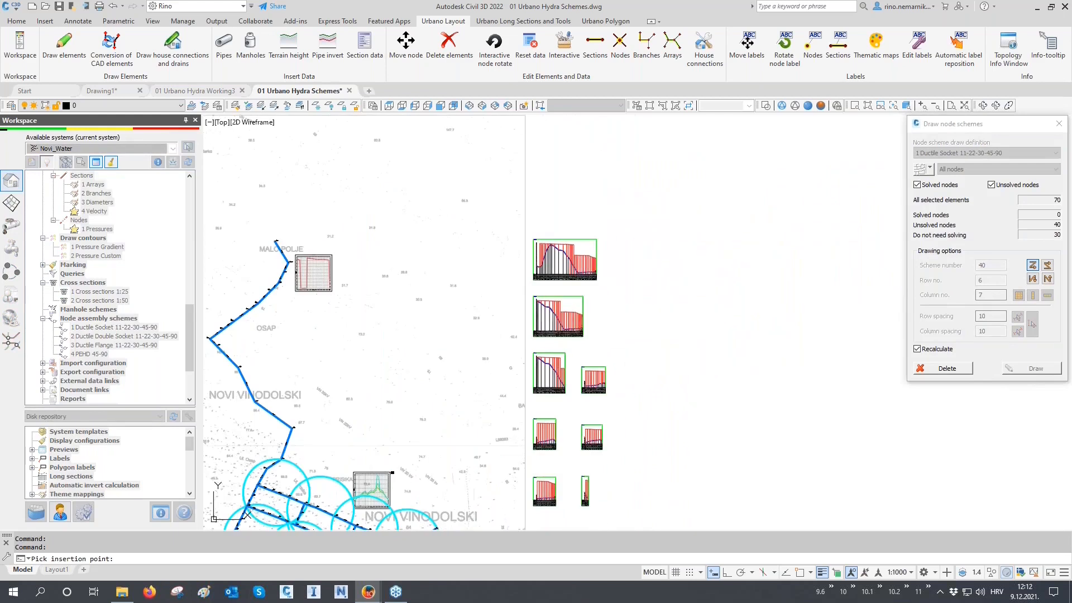
Examine the bend pieces in the ductile socket schemes of nodes A1-1 through A1-5.
scroll(706, 228, up, 4)
scroll(639, 221, up, 8)
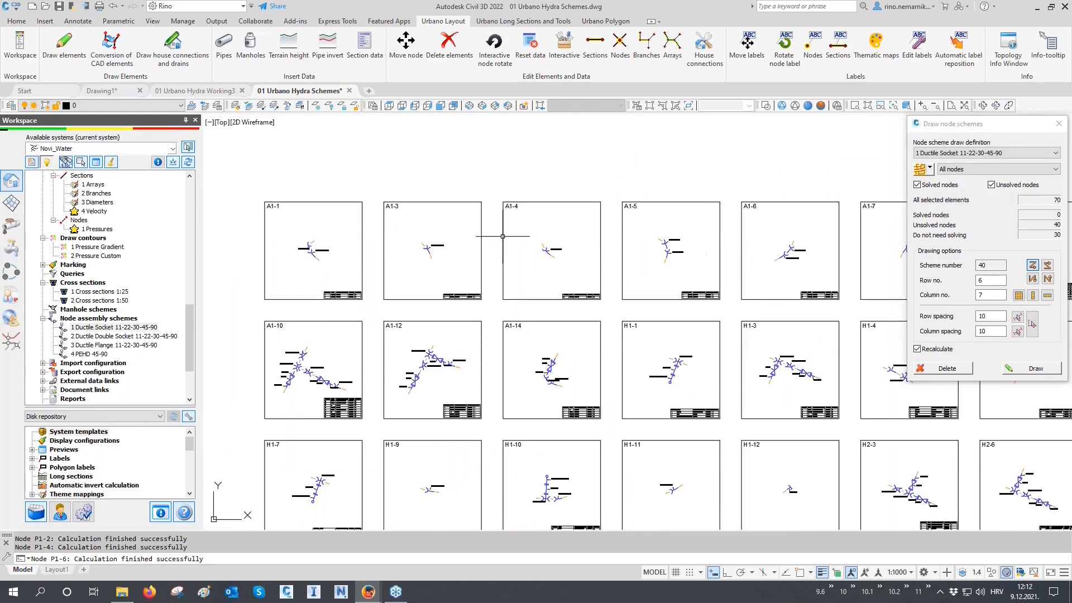
scroll(307, 281, up, 2)
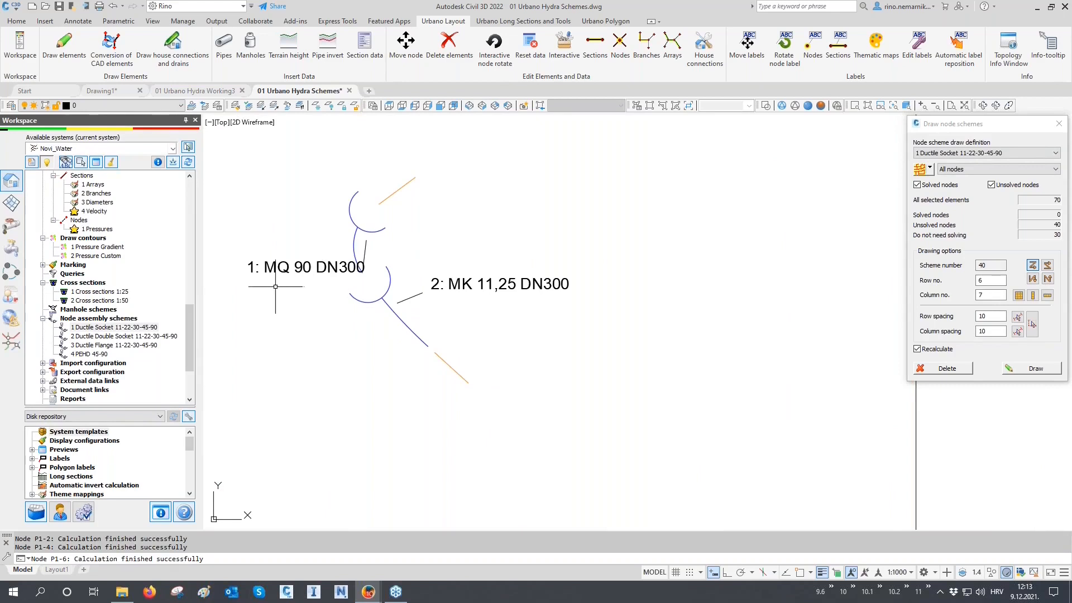
scroll(358, 294, down, 6)
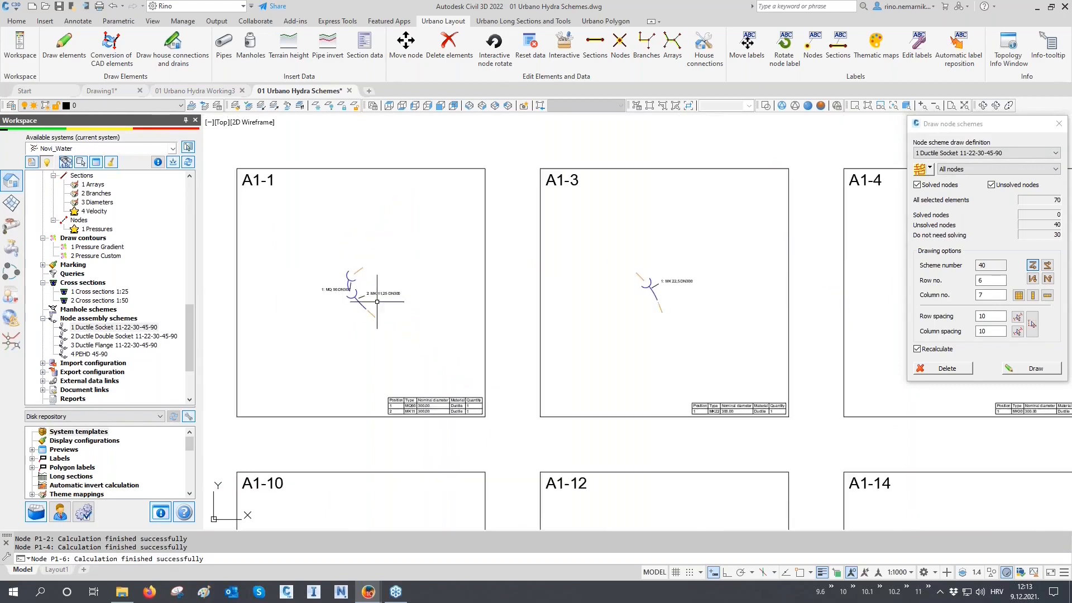
middle_drag(593, 306, 411, 312)
middle_drag(744, 338, 548, 337)
scroll(784, 297, up, 3)
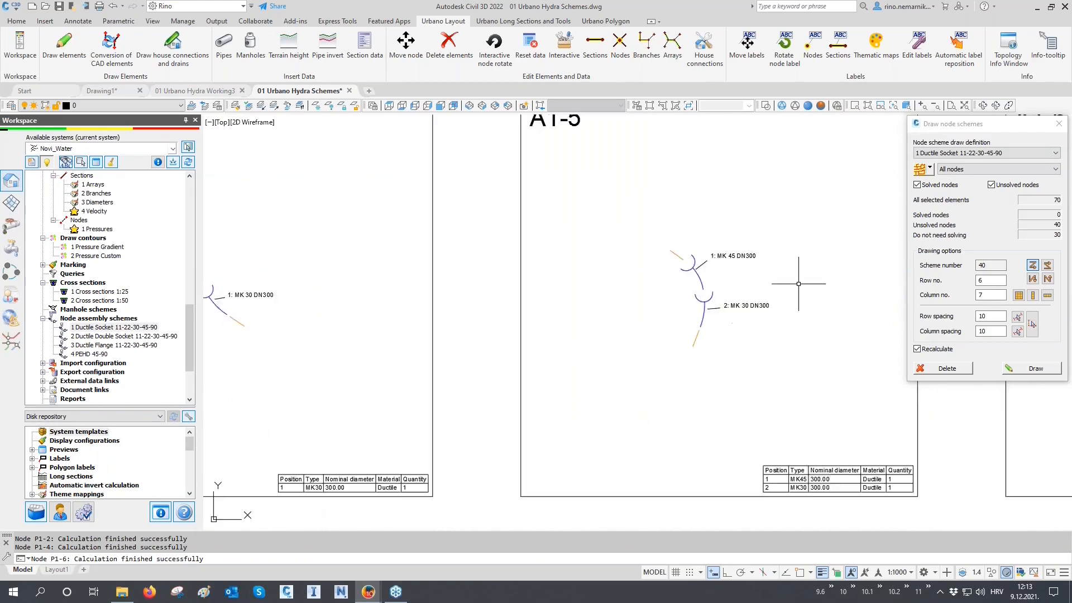
Examine the T piece, reducers, valves and bend in the ductile socket scheme of node A1-10.
scroll(635, 268, down, 6)
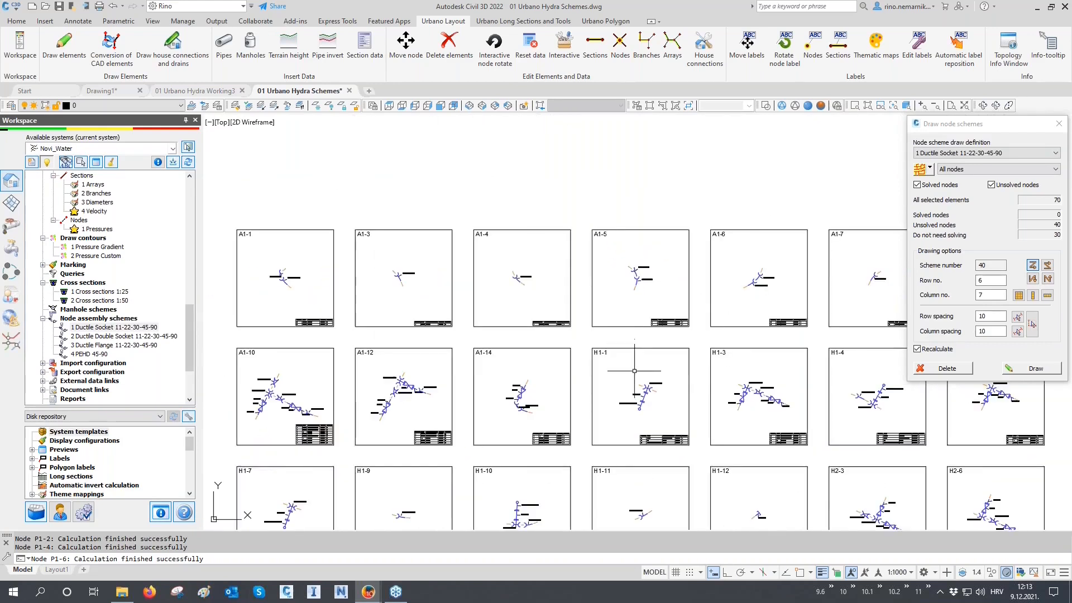
scroll(242, 427, up, 2)
scroll(243, 427, up, 2)
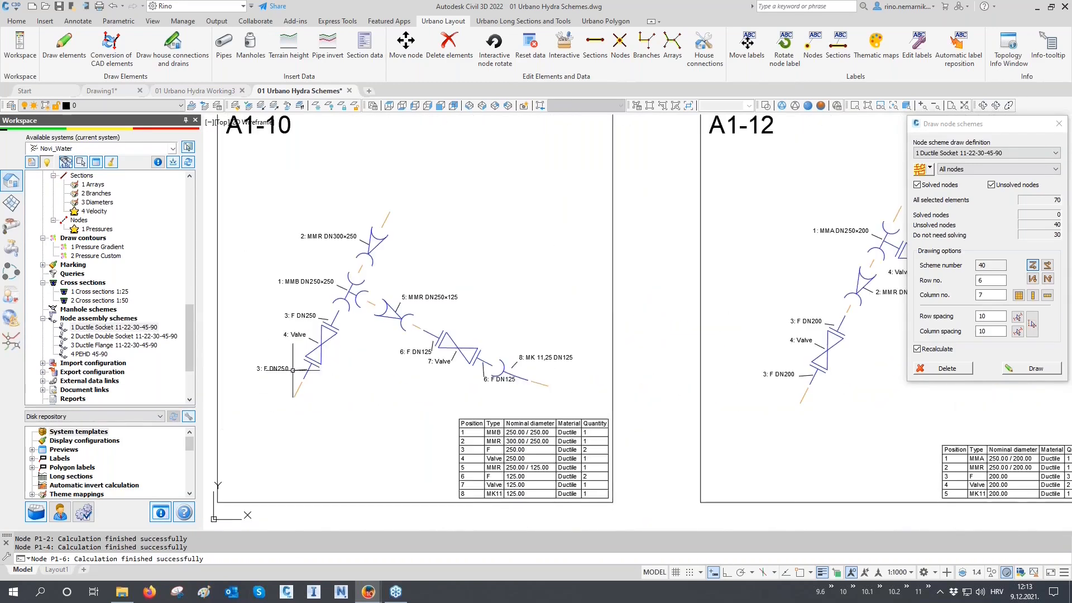
scroll(286, 329, up, 2)
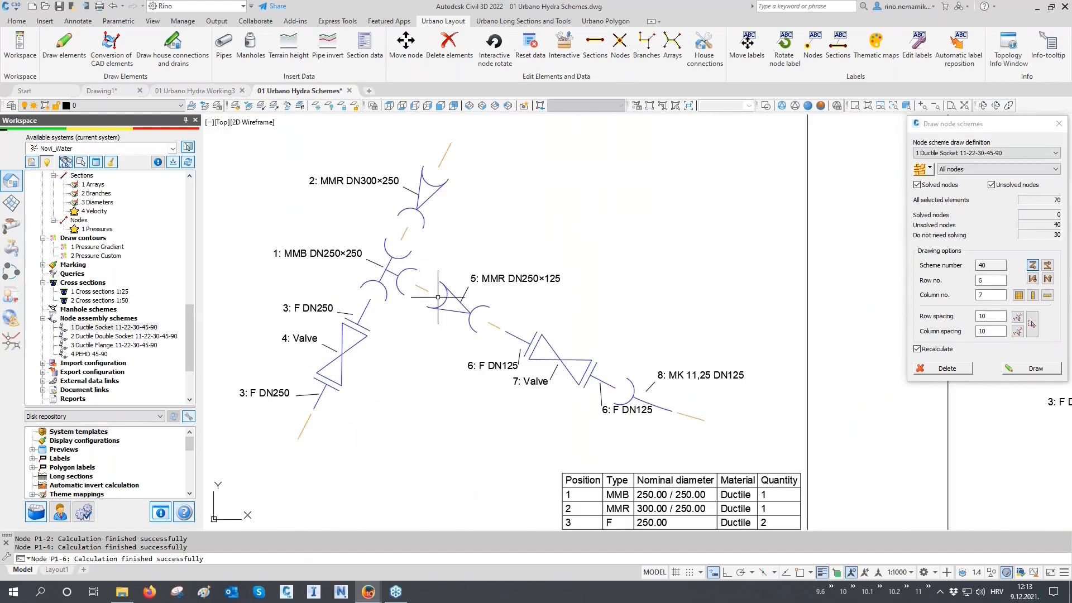
middle_drag(453, 282, 459, 264)
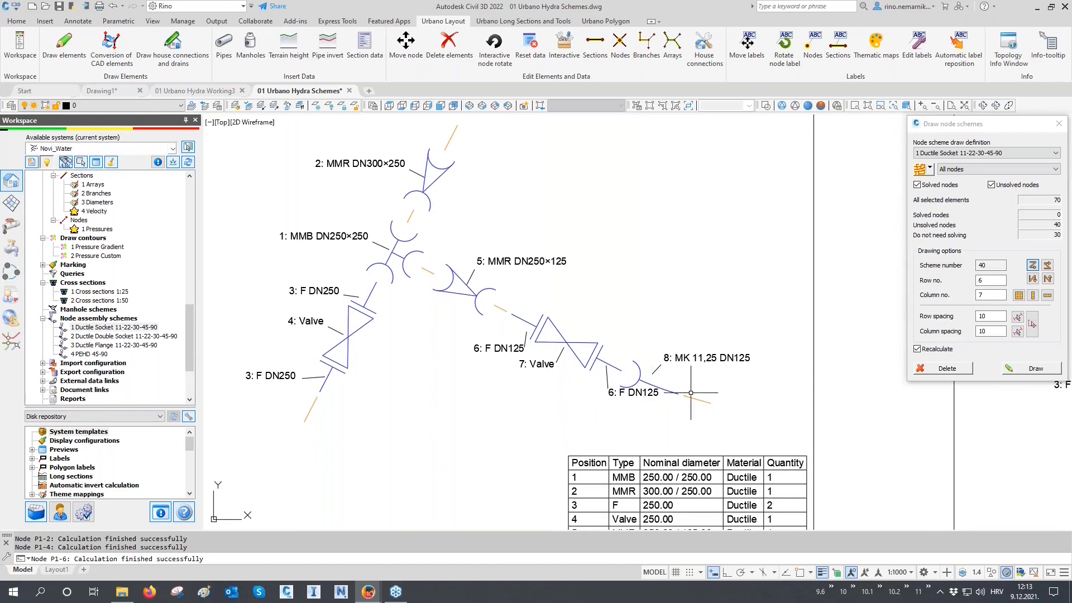
middle_drag(537, 376, 525, 345)
scroll(453, 359, down, 2)
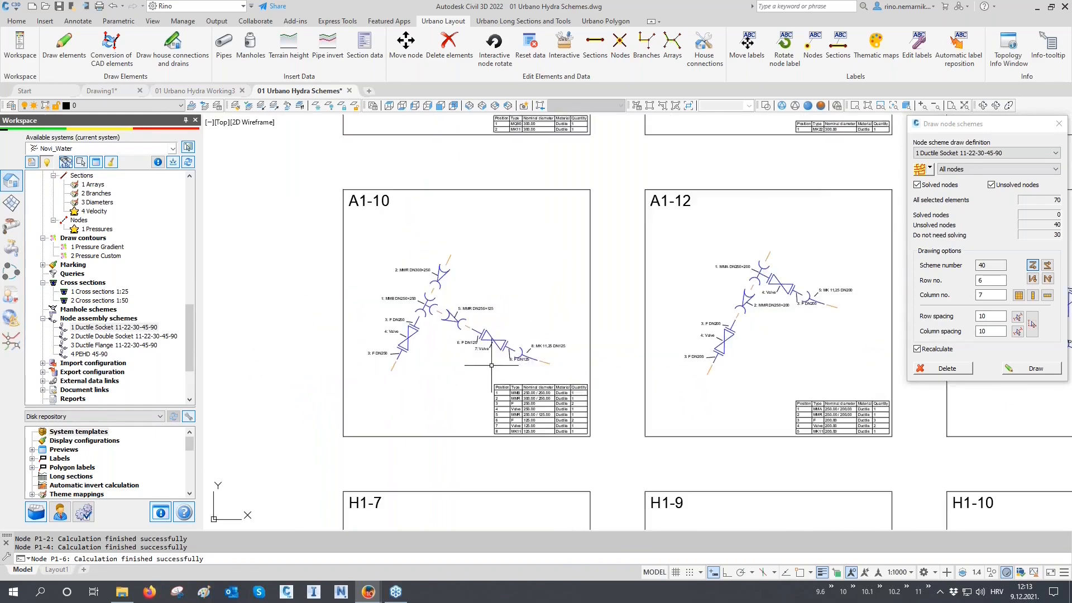
scroll(729, 351, up, 3)
scroll(729, 351, down, 3)
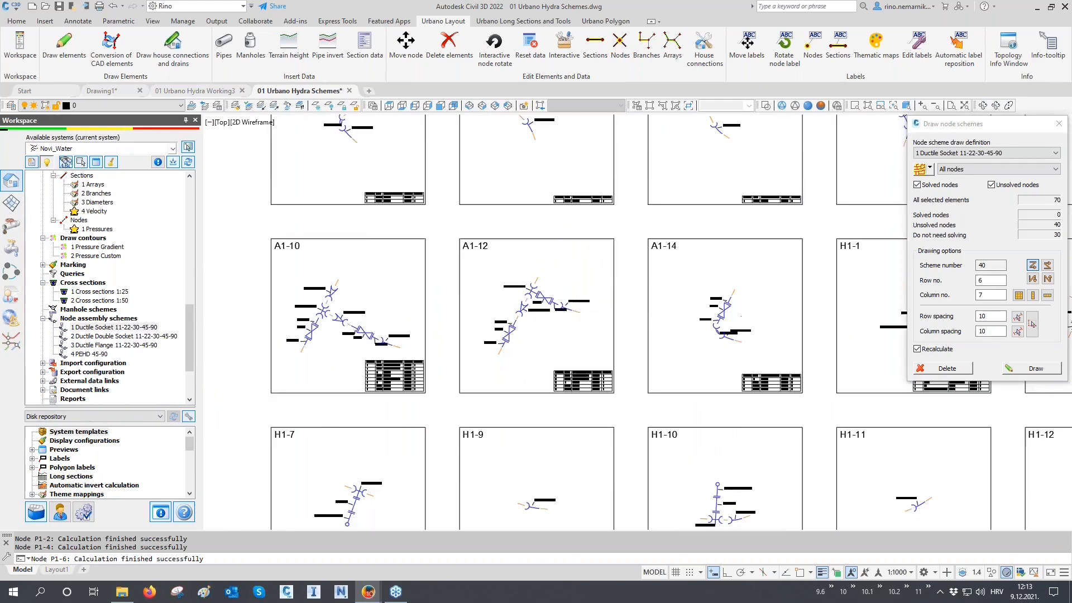
Examine the bend, MMA piece, FF piece and above-ground hydrant in the scheme of node H1-4.
scroll(775, 317, up, 3)
middle_drag(769, 319, 492, 357)
scroll(371, 331, down, 2)
middle_drag(680, 349, 510, 357)
scroll(764, 360, up, 2)
scroll(765, 364, up, 2)
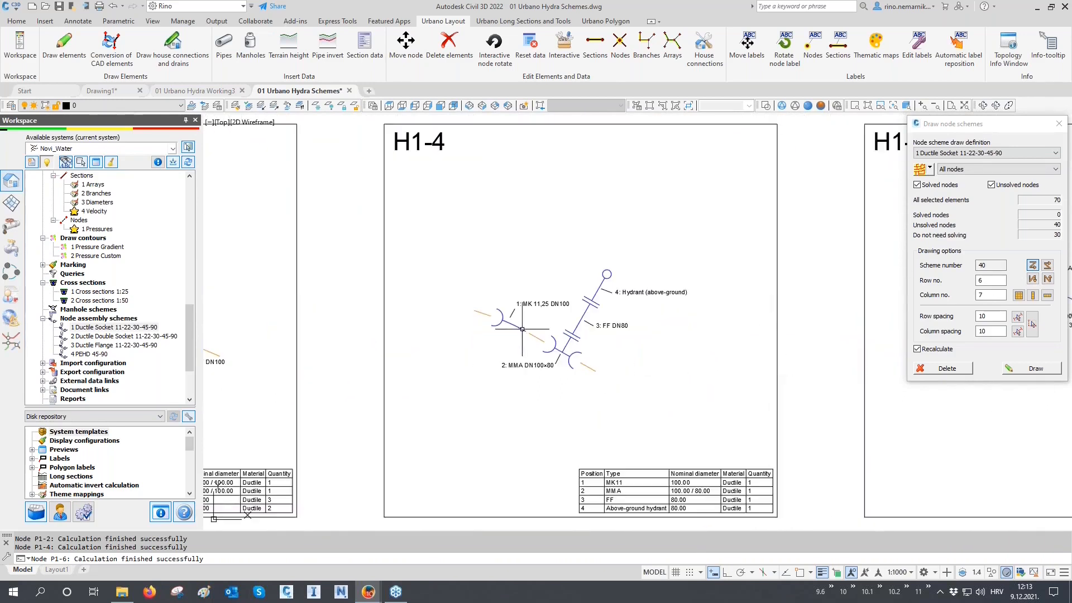
scroll(522, 330, up, 2)
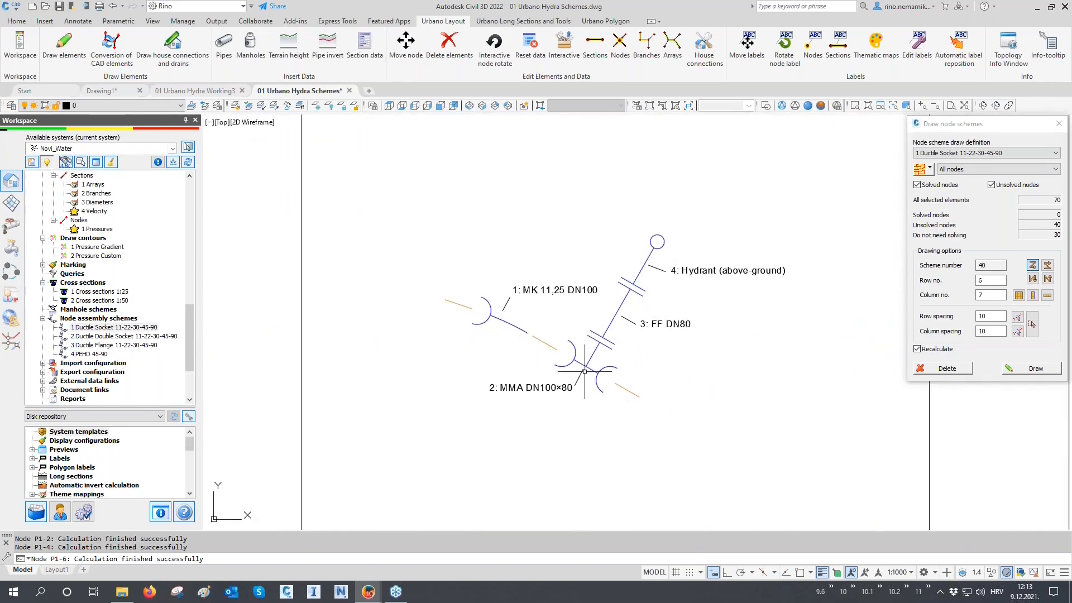
Examine how the 45° and 30° socket bends connect in the scheme of node A1-5.
scroll(618, 401, down, 9)
middle_drag(413, 358, 566, 312)
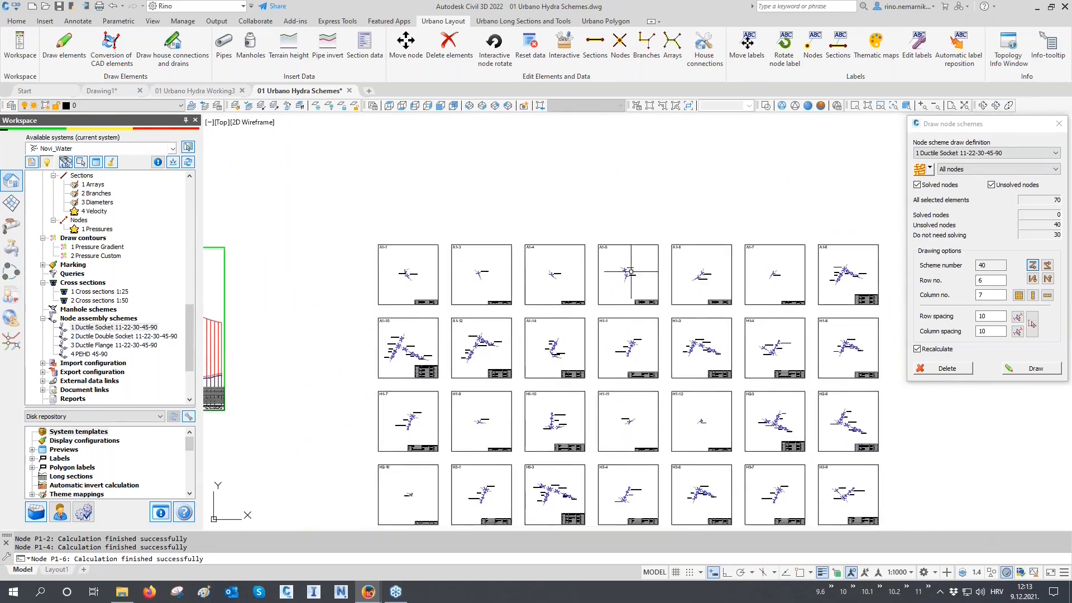
scroll(628, 272, up, 8)
scroll(633, 270, up, 2)
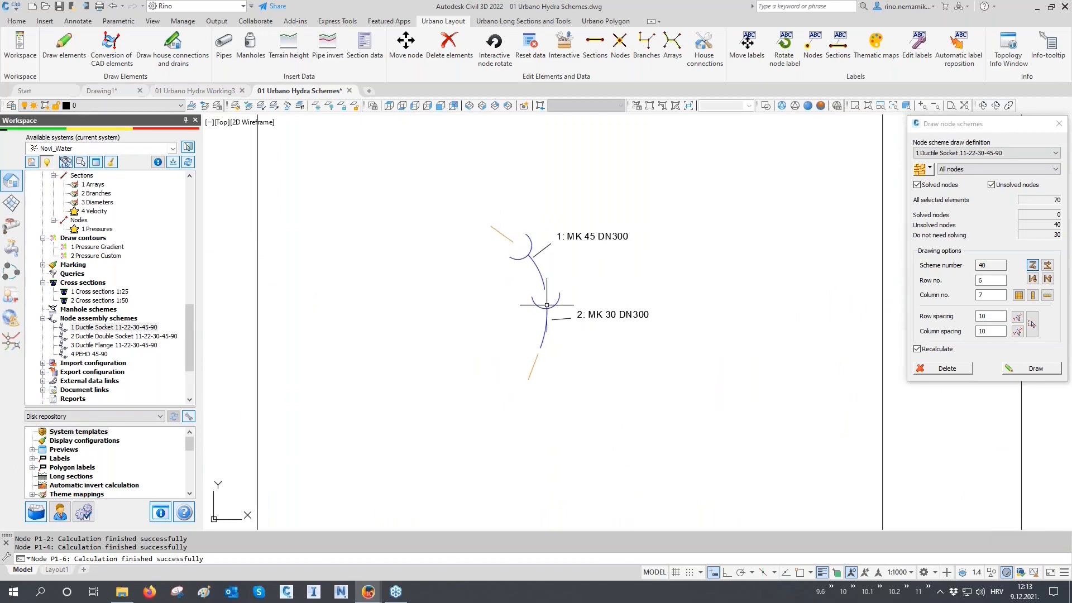
click(947, 156)
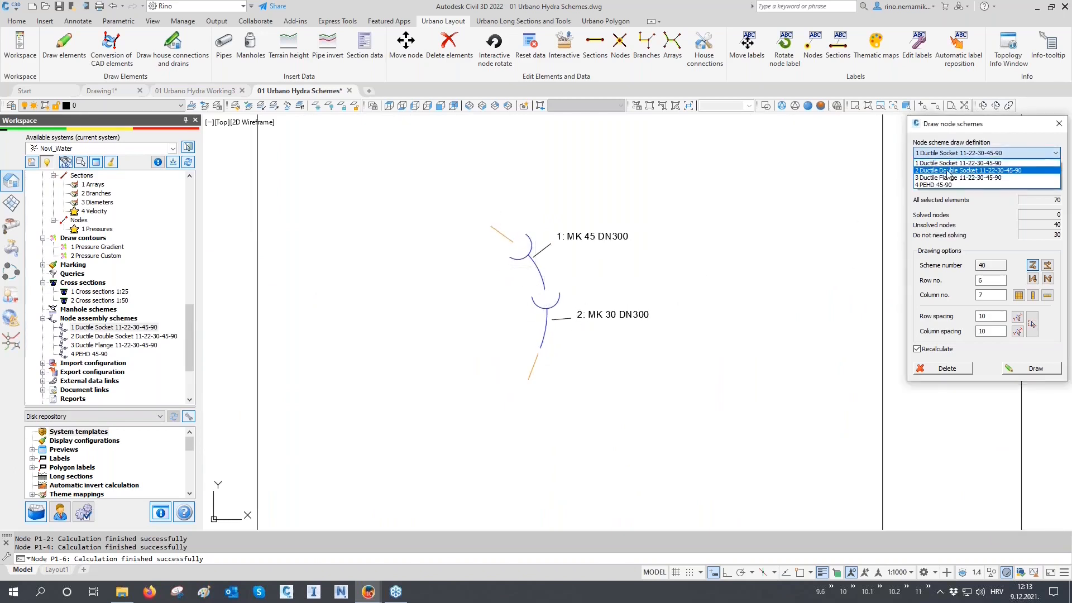
click(948, 170)
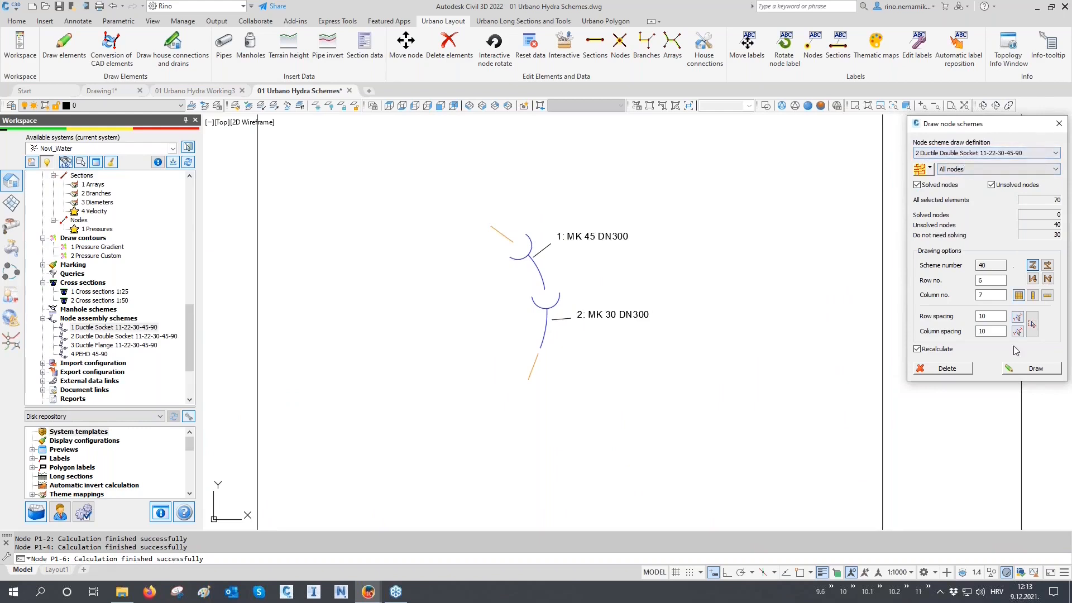
click(1017, 369)
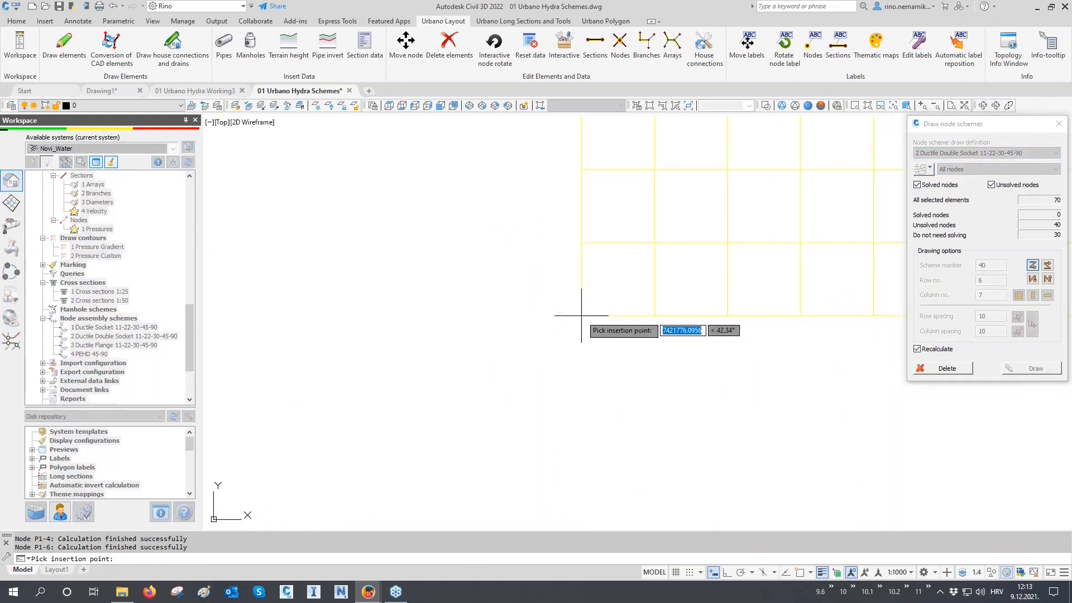
scroll(550, 376, down, 2)
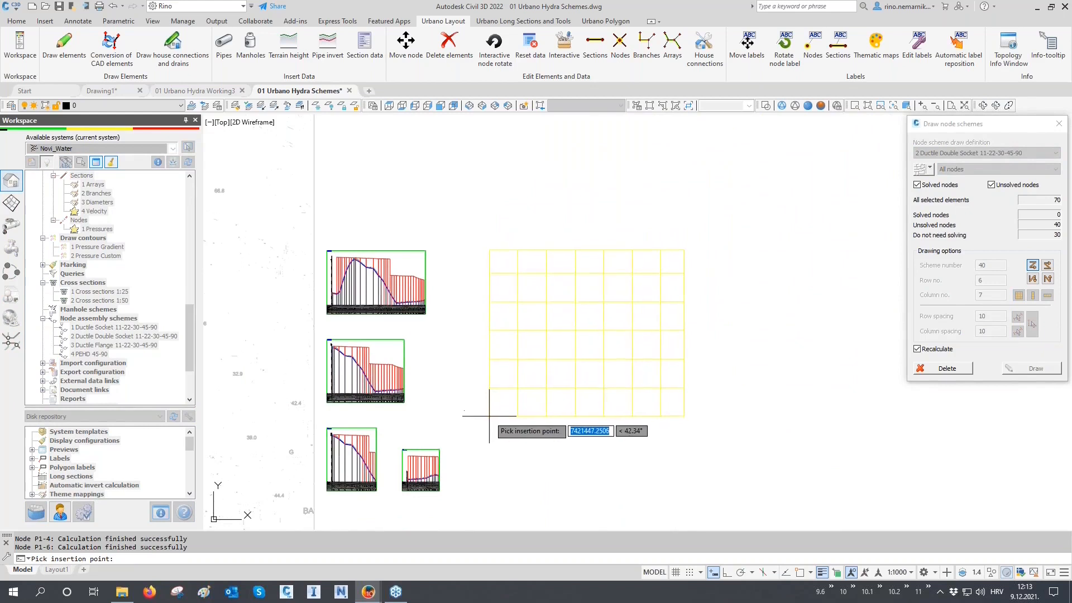
click(490, 416)
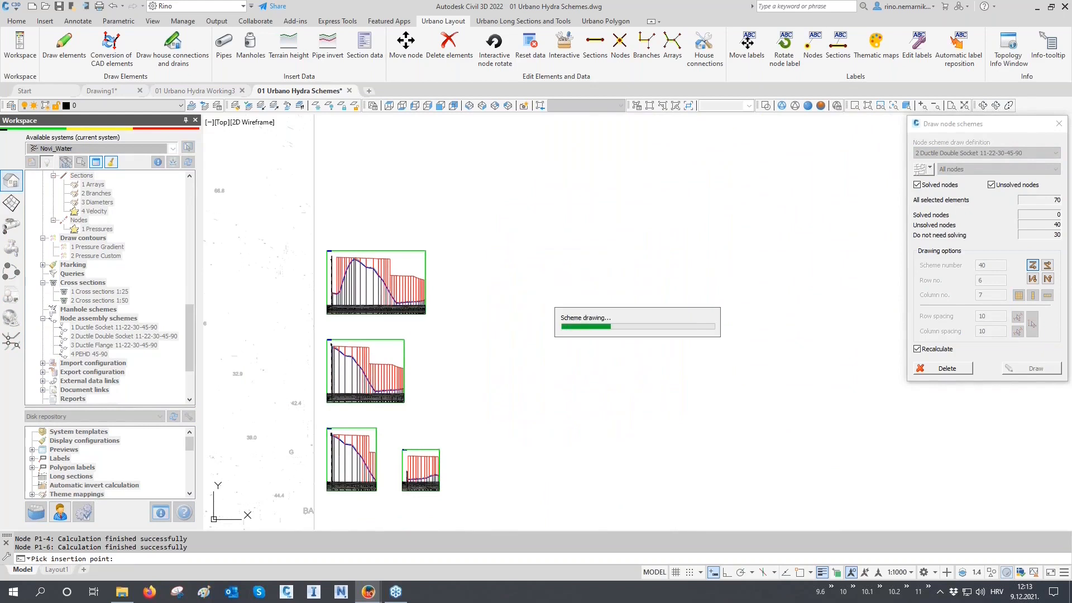
Examine the double socket bends in the scheme of node A1-5 and the valve, F pieces and bends in node A1-14.
scroll(577, 278, up, 8)
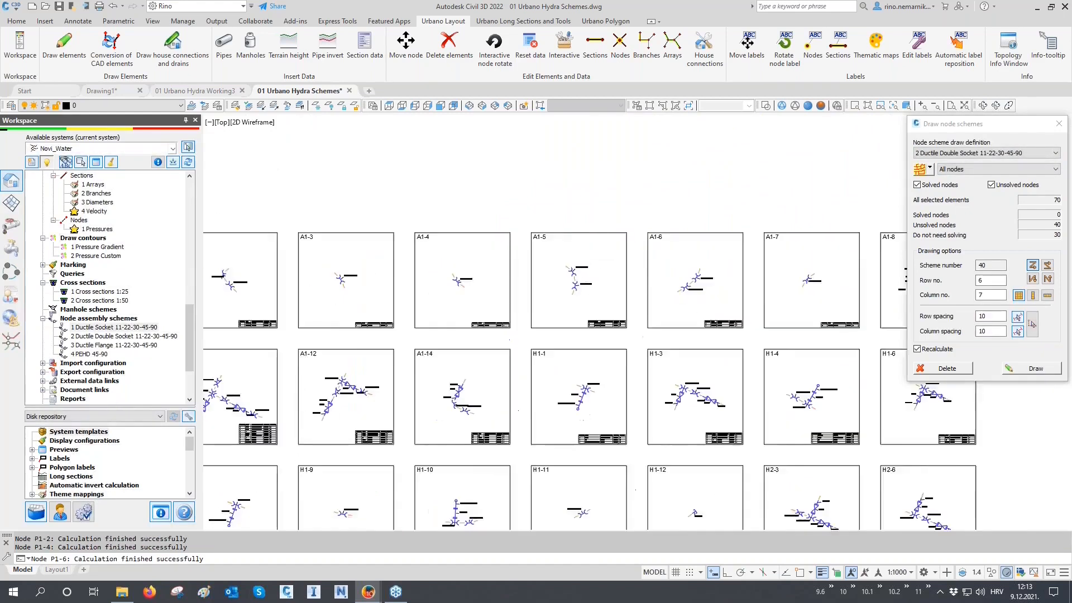
scroll(577, 278, up, 4)
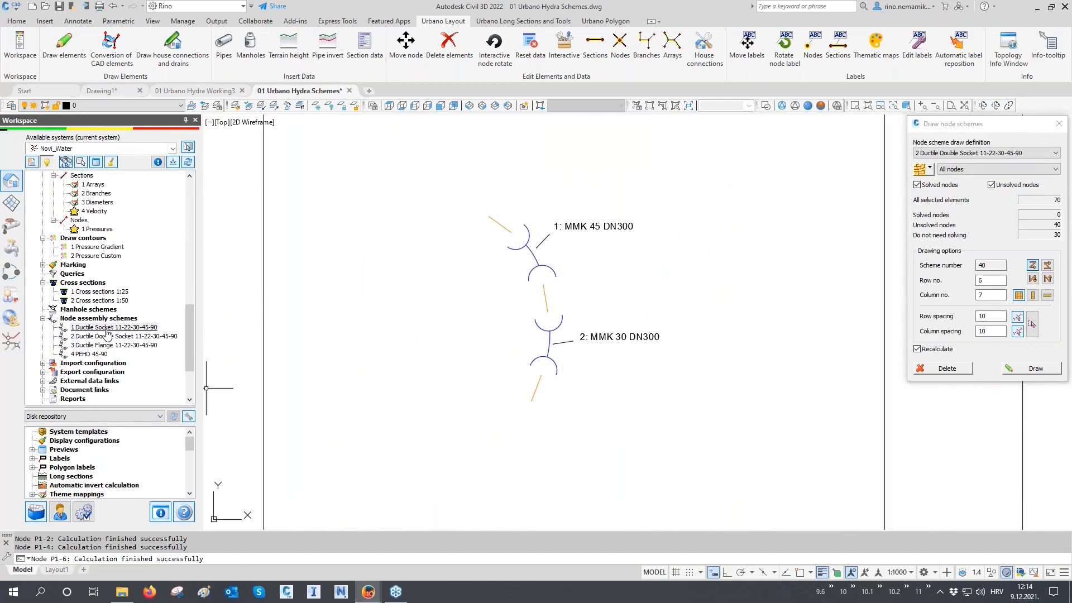
scroll(615, 250, down, 5)
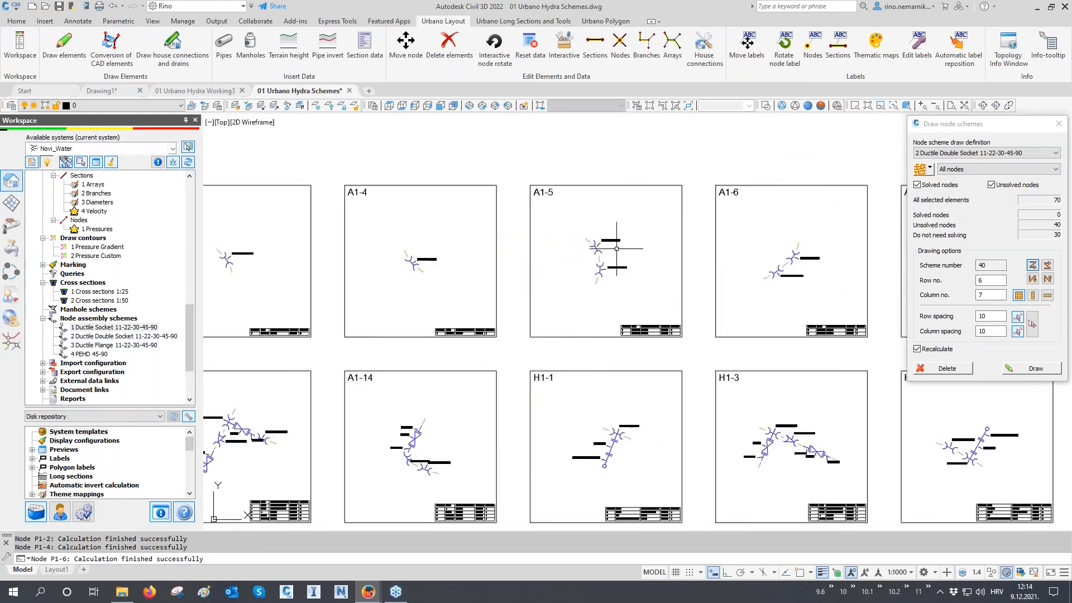
scroll(614, 343, up, 3)
middle_drag(486, 383, 593, 390)
scroll(571, 401, up, 4)
scroll(570, 401, up, 2)
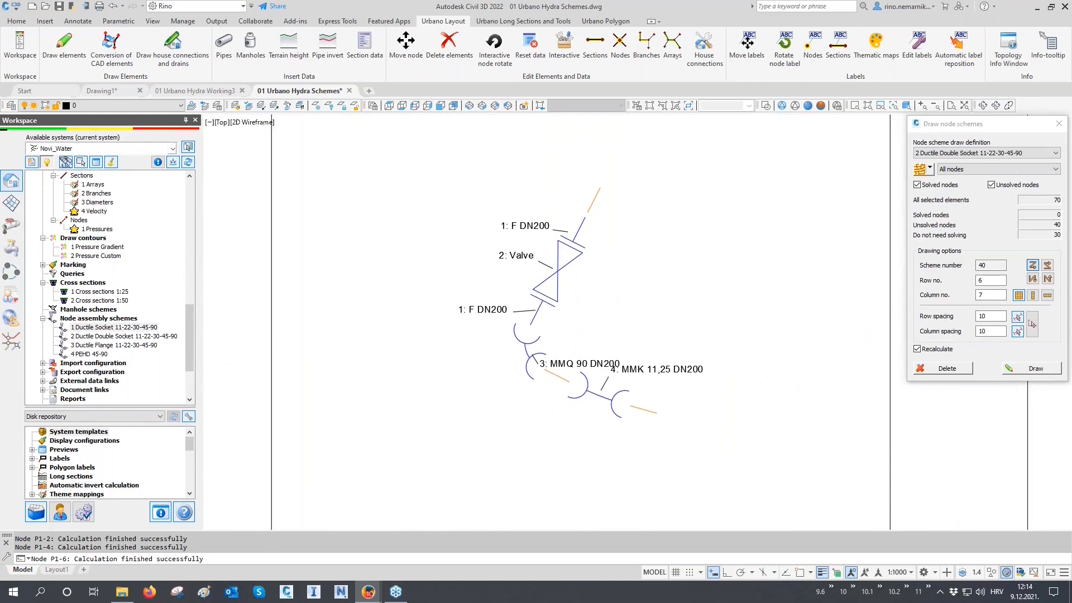
scroll(564, 346, down, 6)
middle_drag(561, 352, 545, 255)
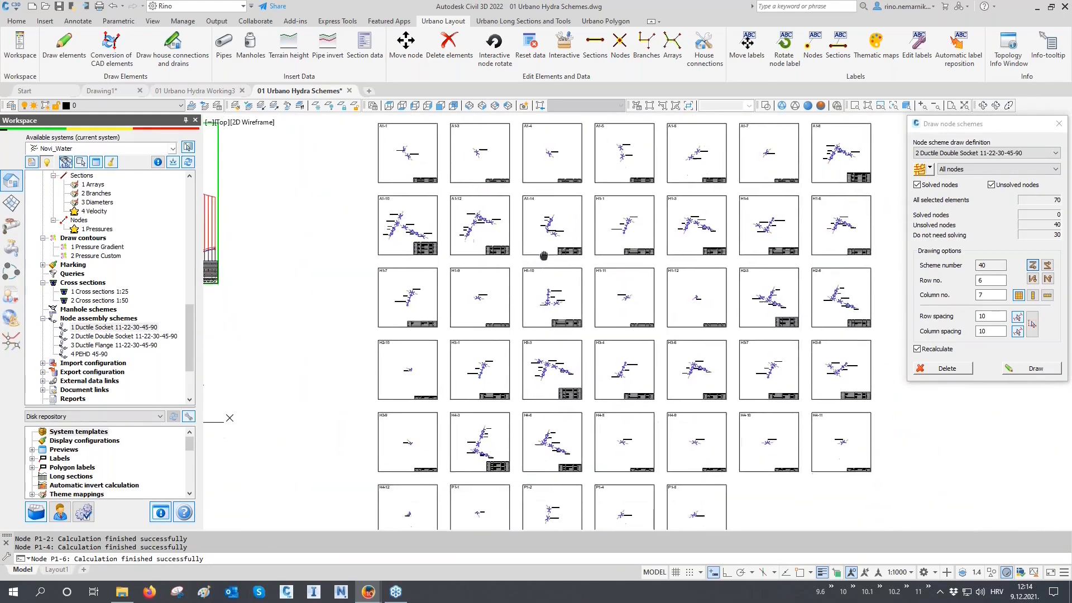
click(103, 347)
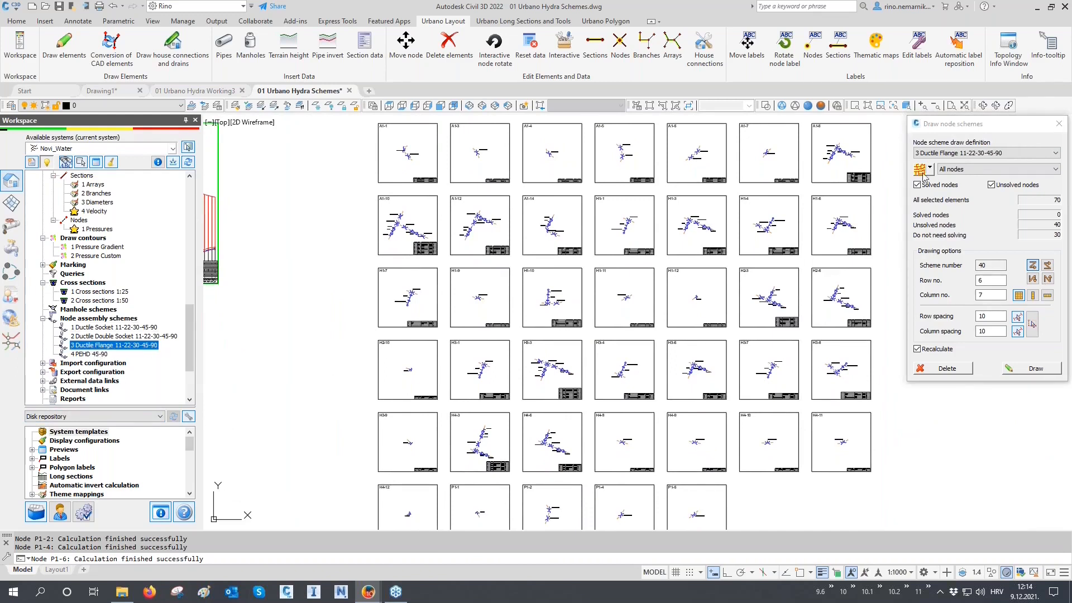
click(1032, 368)
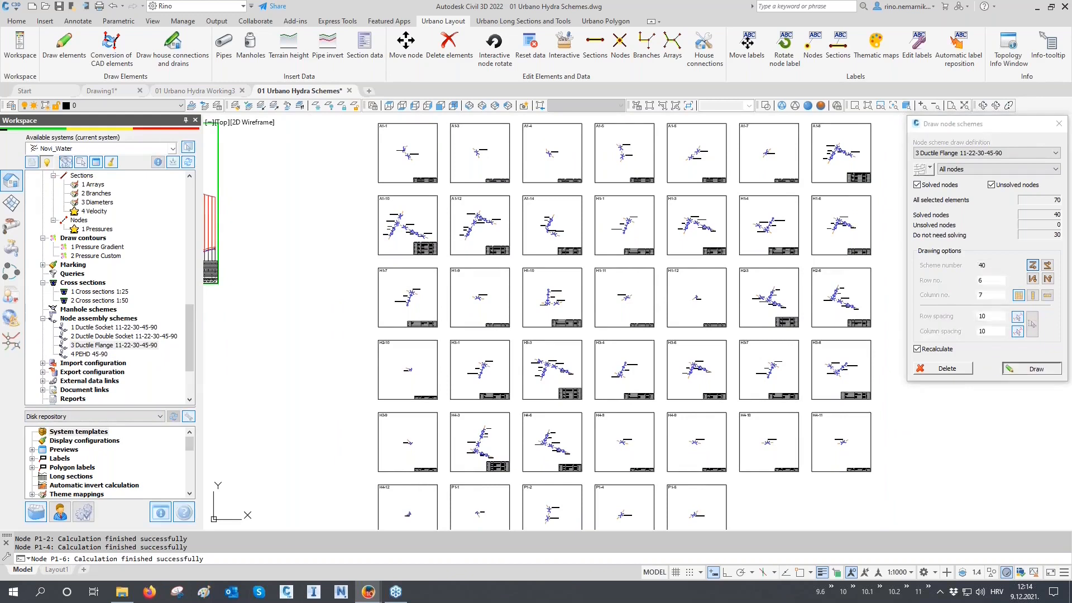
scroll(500, 419, down, 2)
click(483, 444)
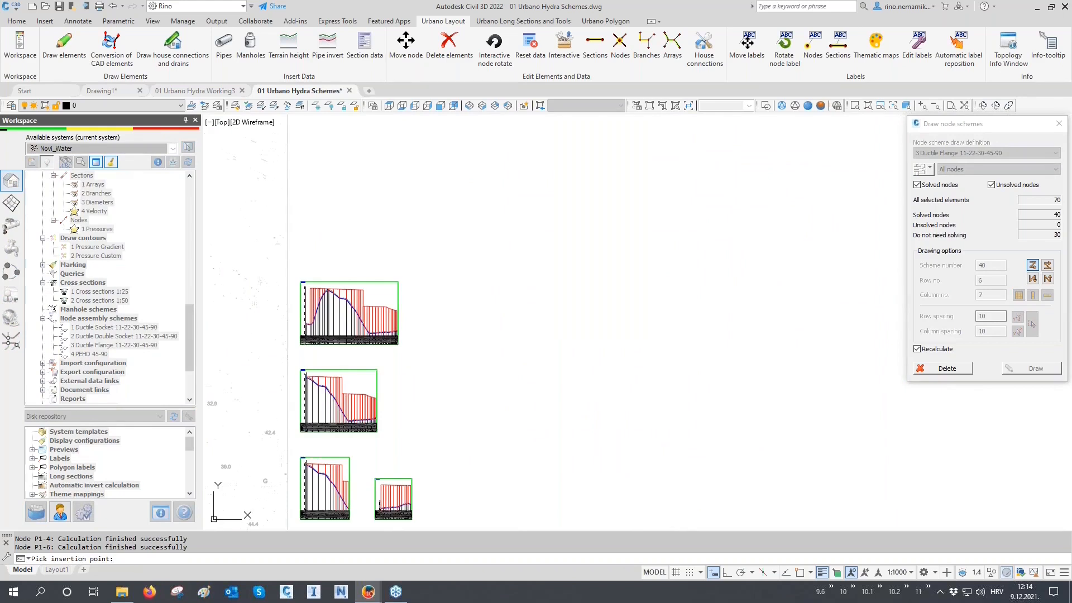
Examine the flanged fittings in the schemes of nodes A1-10, A1-12 and A1-14, including the bill of materials of A1-12.
scroll(475, 324, up, 6)
scroll(476, 325, up, 4)
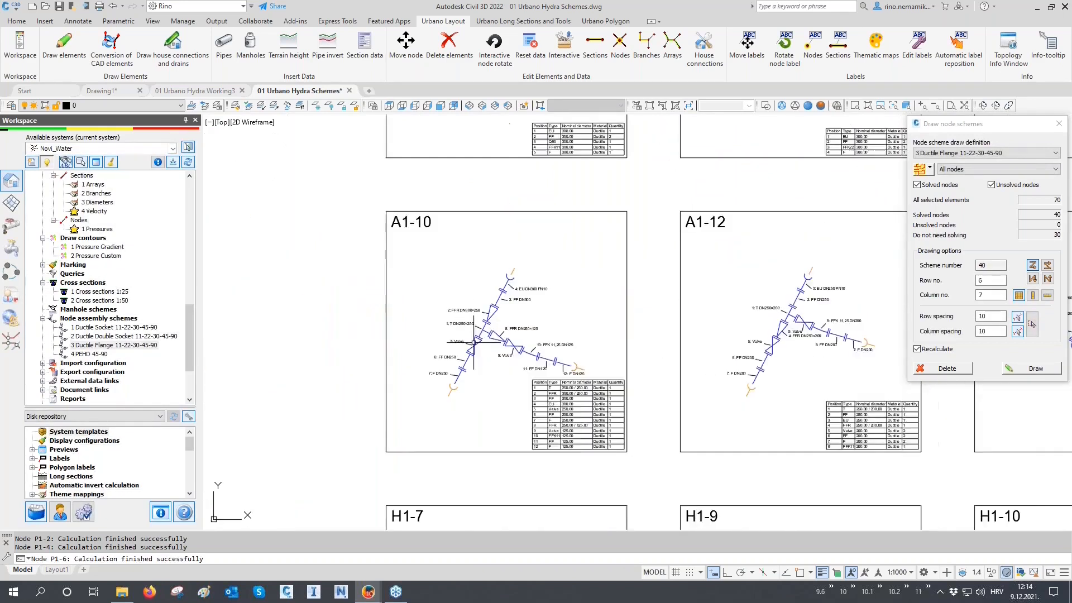
scroll(449, 344, up, 2)
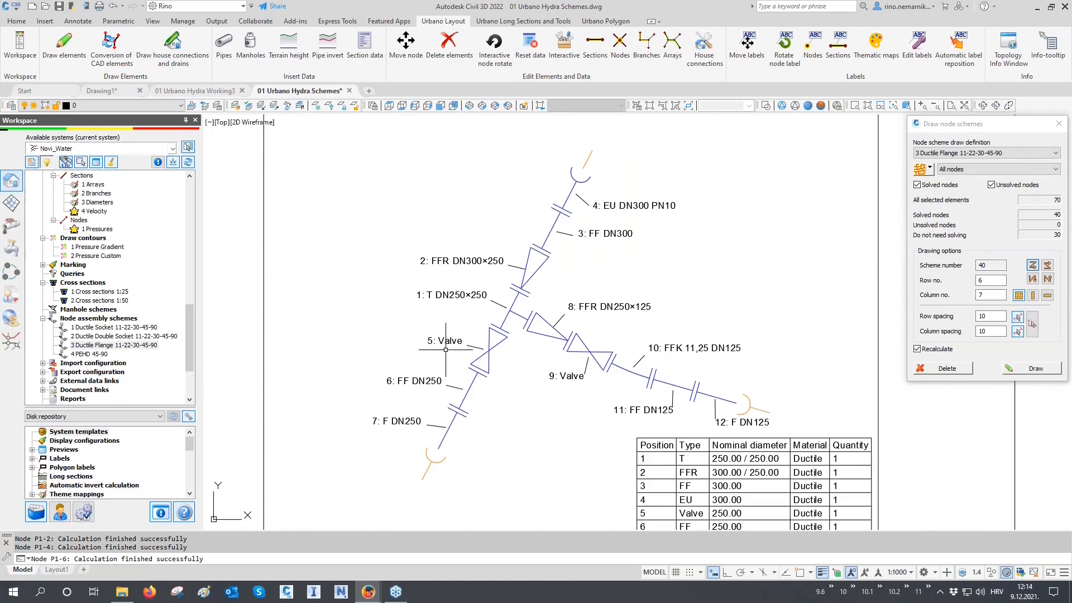
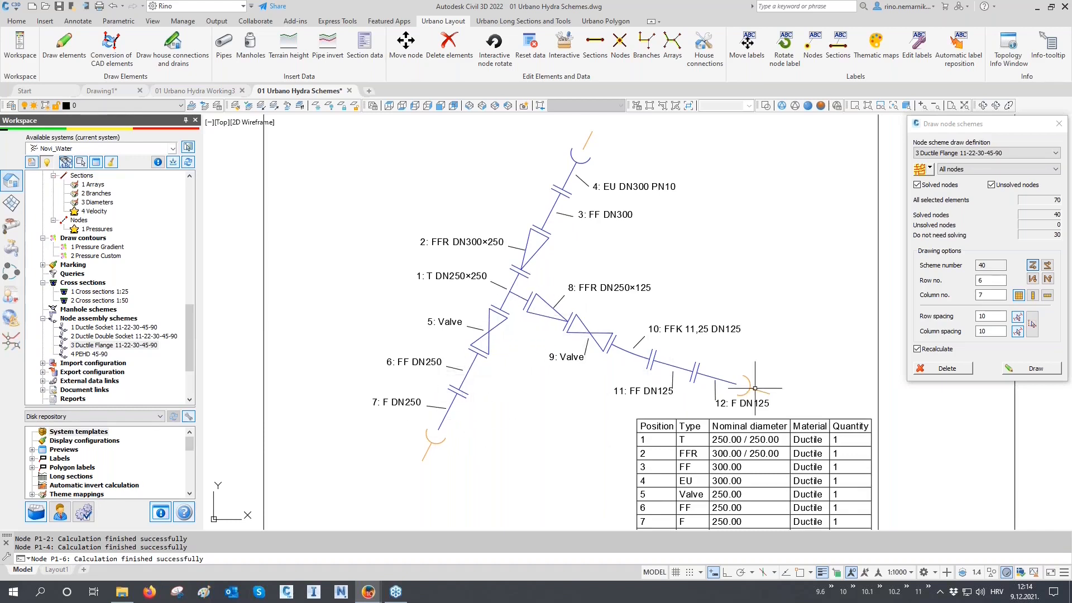
scroll(378, 349, down, 3)
scroll(655, 414, down, 2)
middle_drag(654, 414, 505, 414)
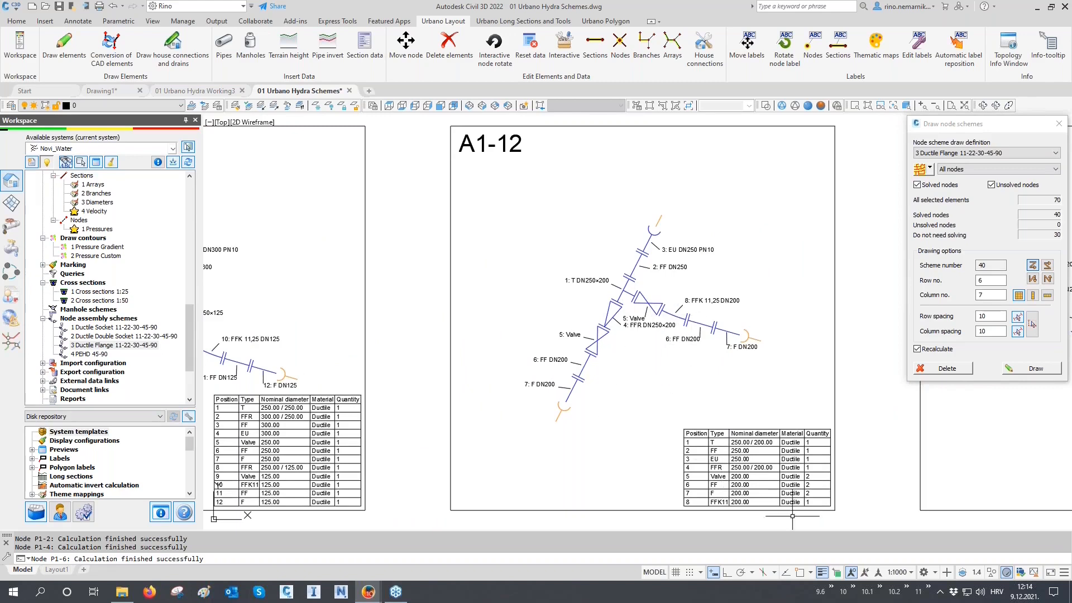
scroll(841, 521, up, 2)
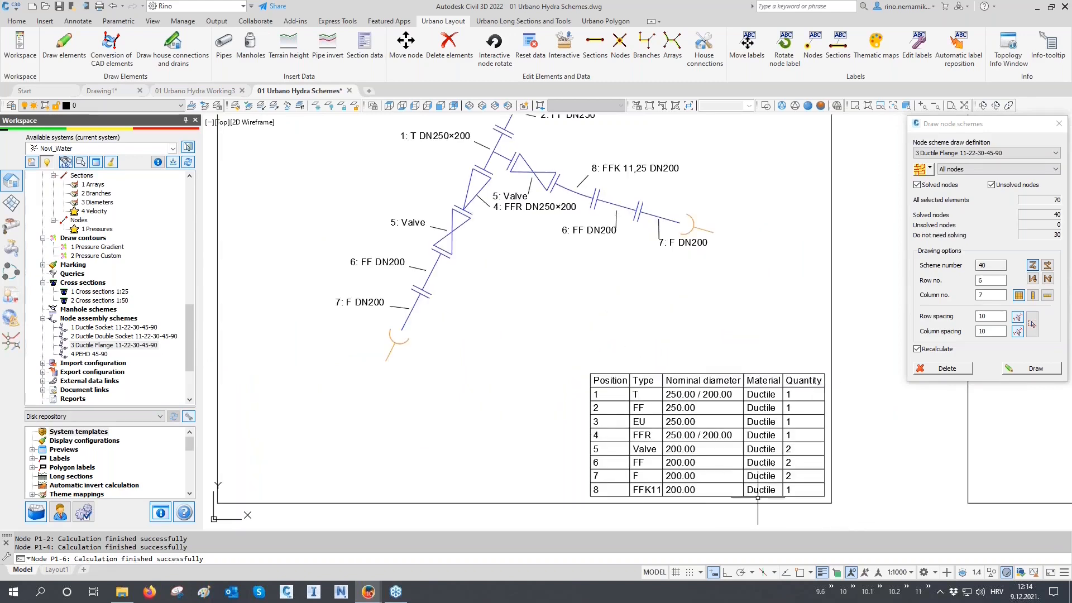
scroll(498, 411, down, 2)
middle_drag(687, 384, 523, 401)
scroll(773, 451, up, 1)
middle_drag(770, 394, 759, 427)
scroll(581, 322, up, 2)
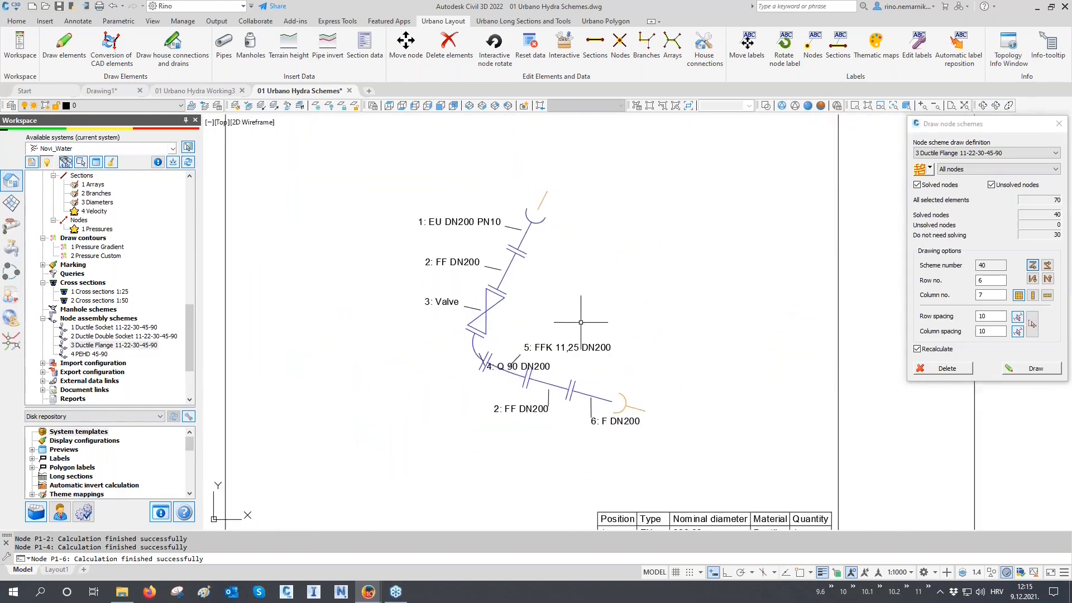
scroll(581, 326, down, 10)
middle_drag(607, 328, 520, 265)
scroll(444, 284, down, 2)
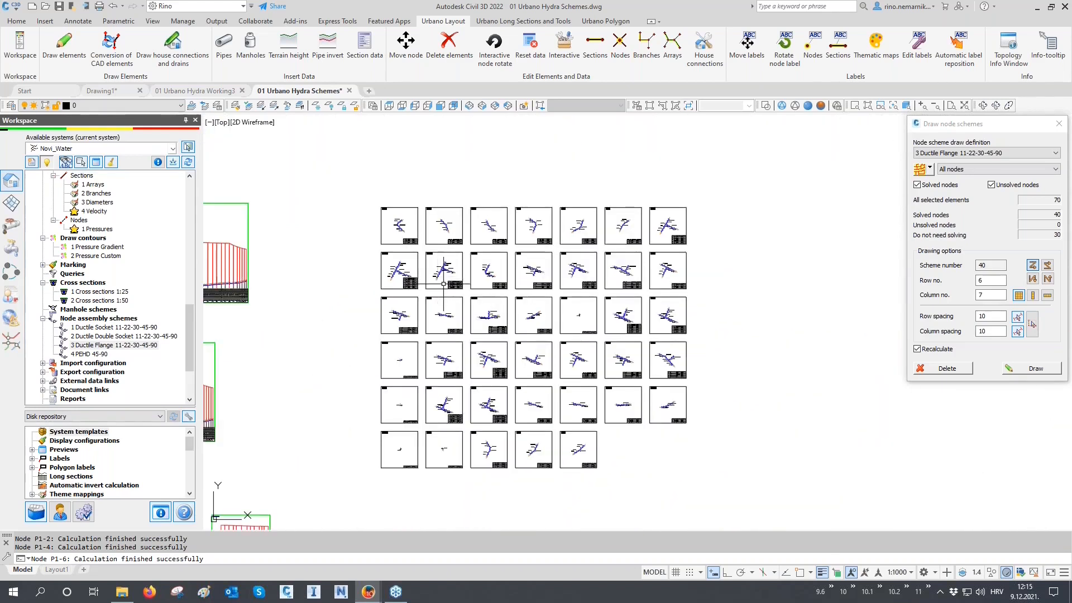
click(947, 154)
click(945, 163)
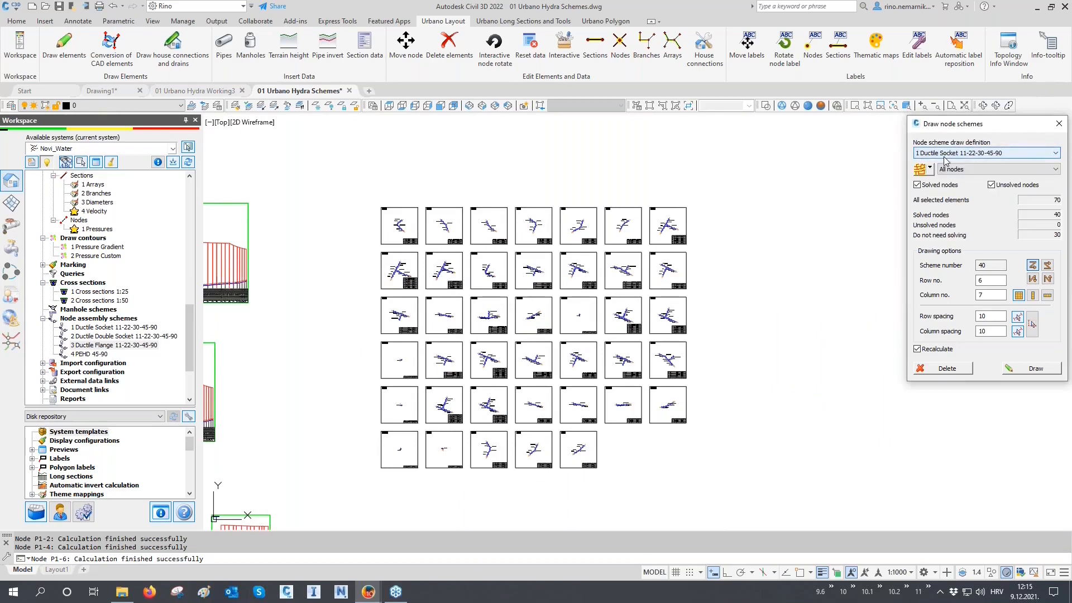
click(1026, 370)
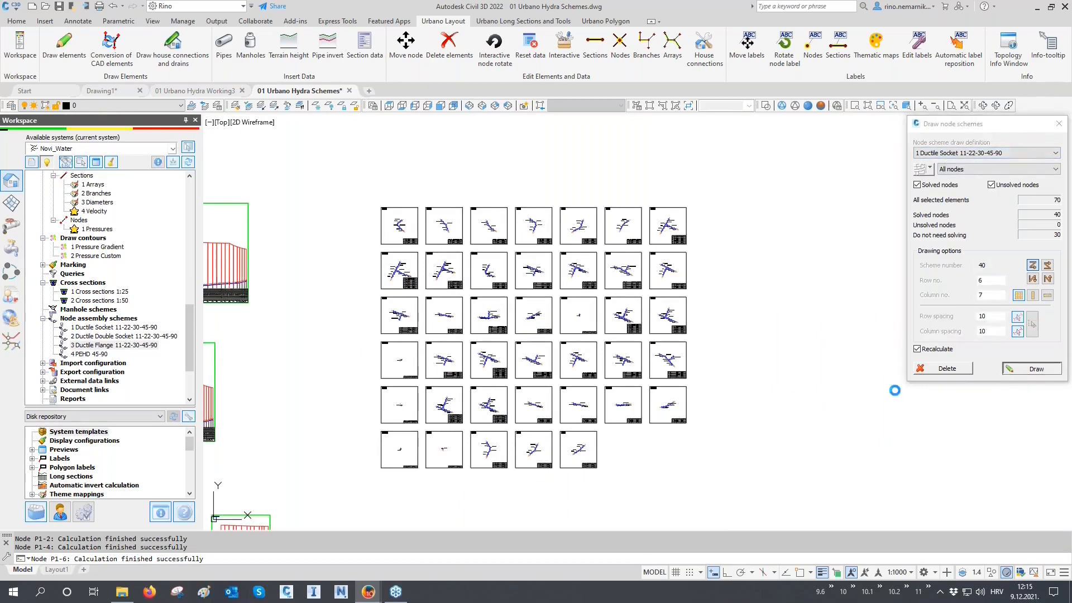
click(376, 461)
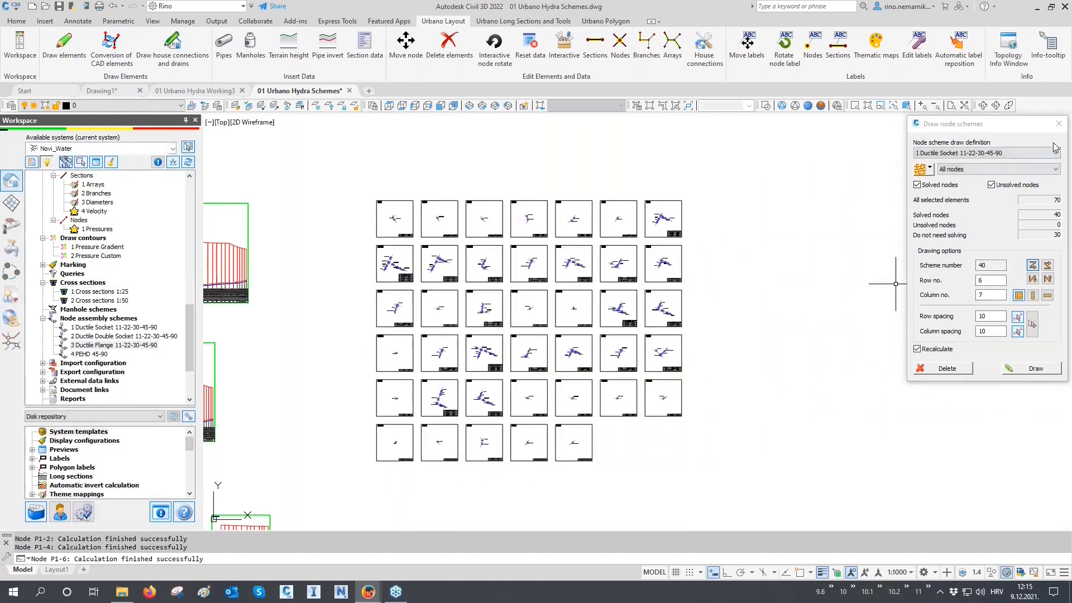
click(1057, 124)
Through node scheme management, place a total bill of materials for all listed ductile socket nodes beside the drawn schemes.
click(91, 318)
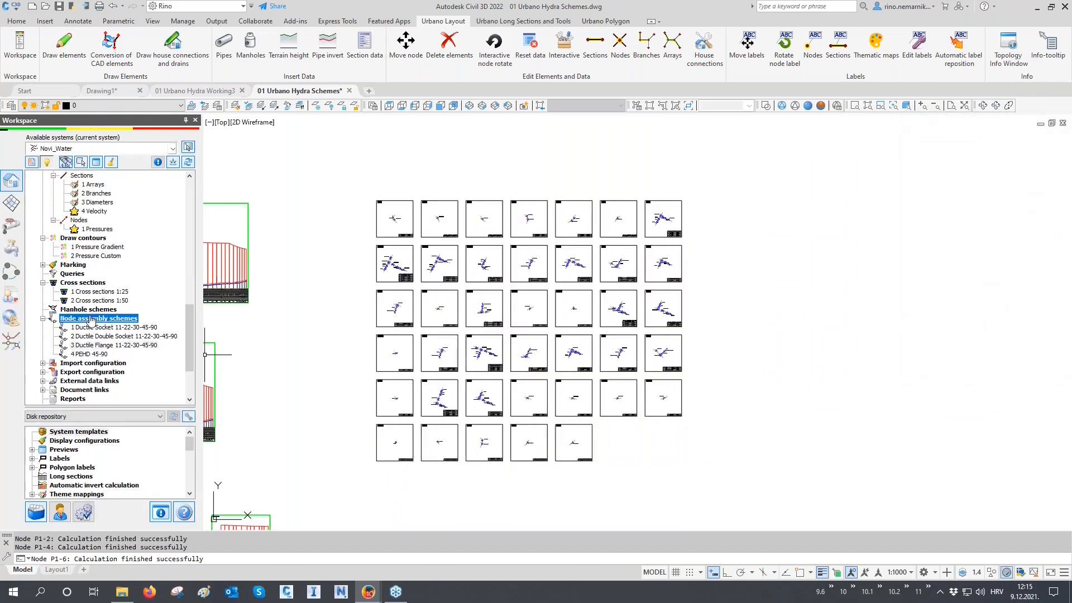
right_click(88, 319)
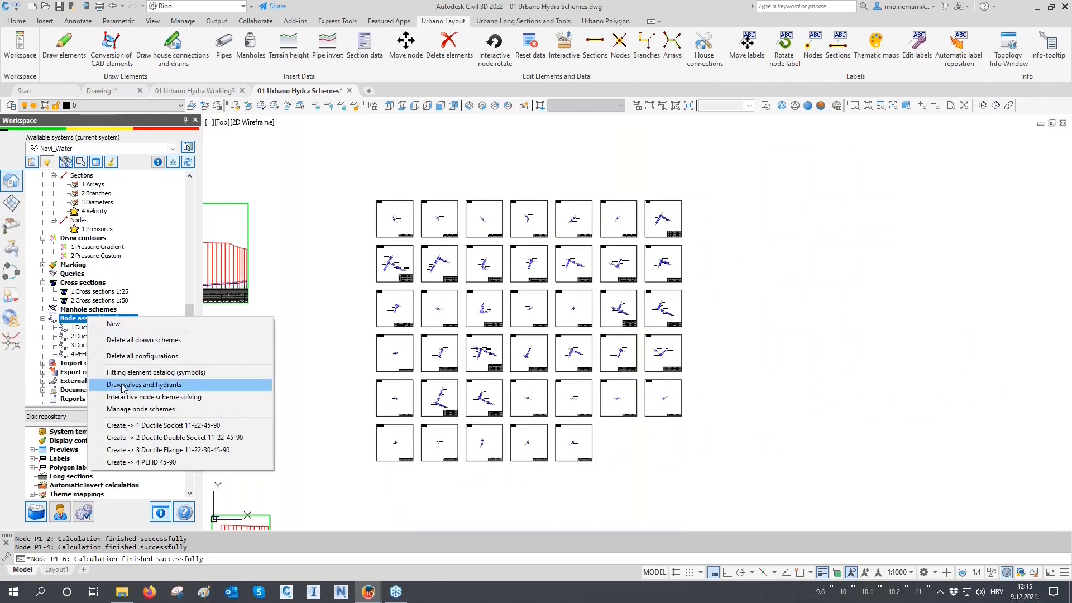
click(127, 410)
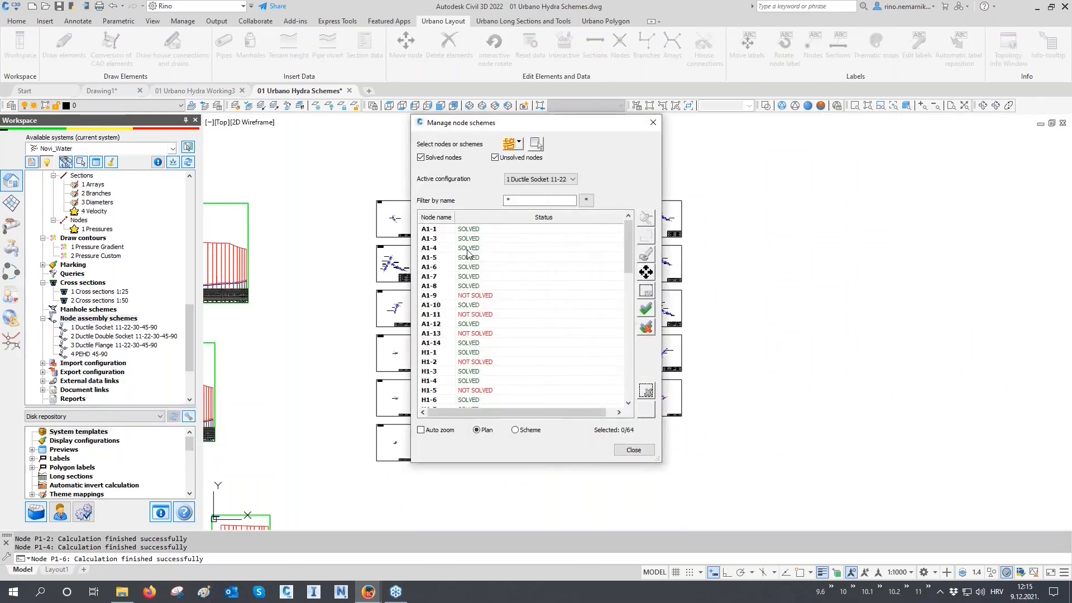
click(469, 249)
key(ctrl+a)
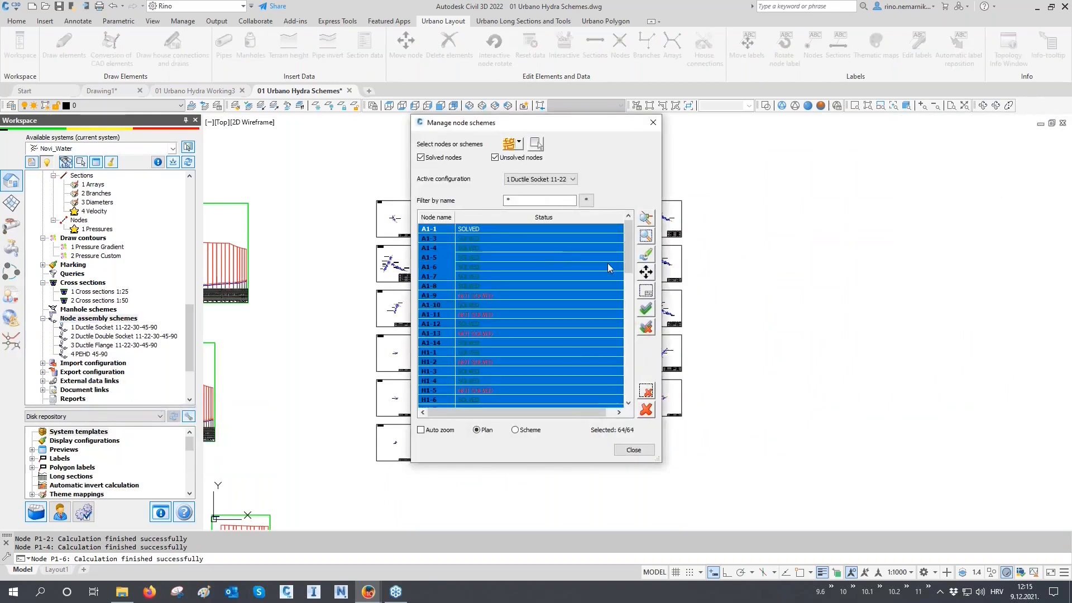
click(646, 291)
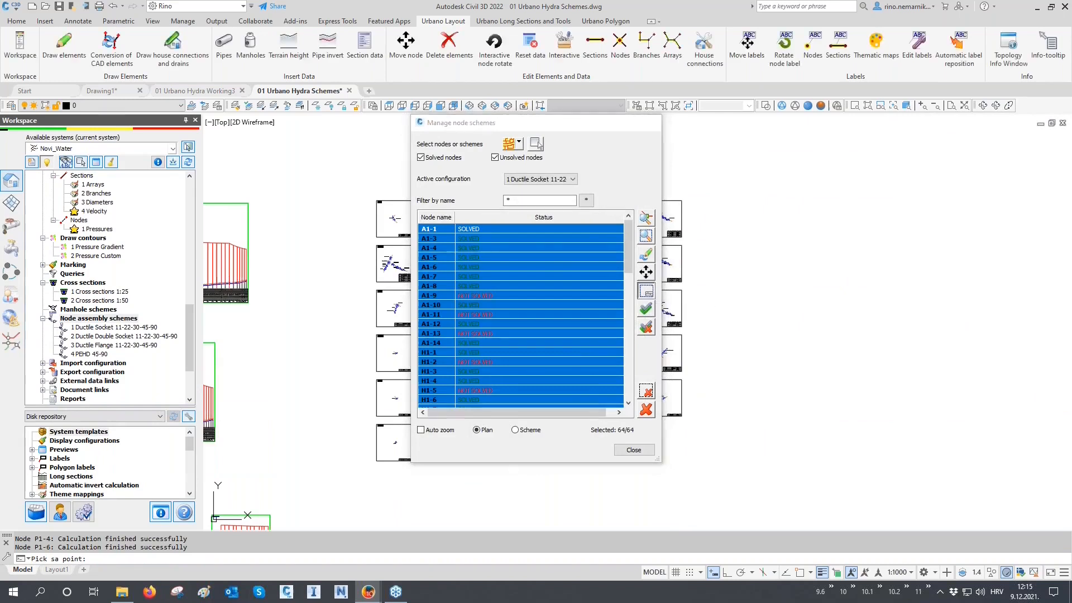
click(719, 201)
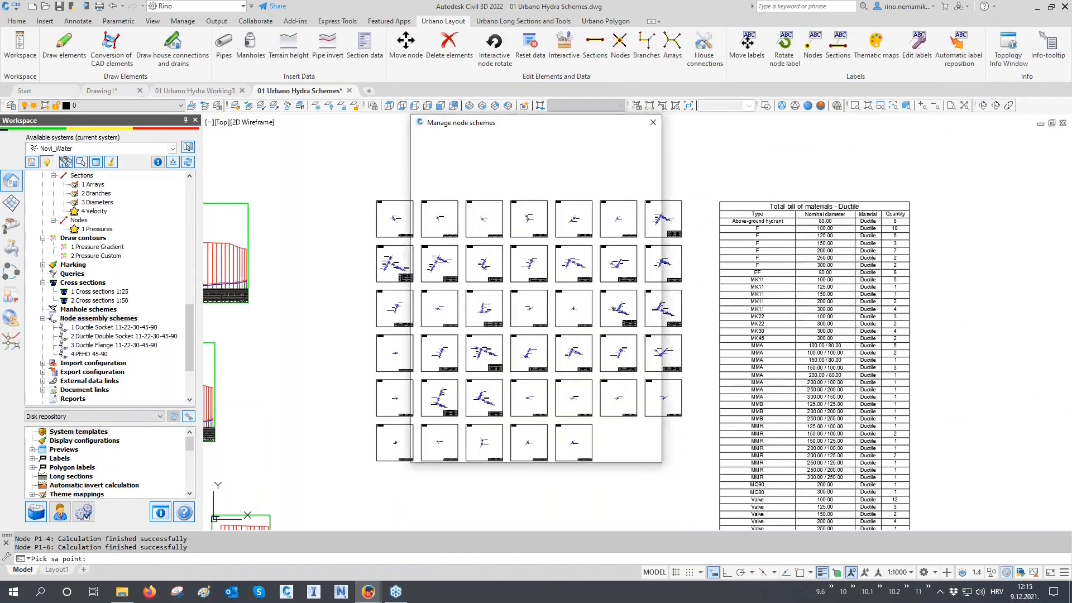
click(634, 450)
Examine the types, nominal diameters and quantities in the ductile total bill of materials down to its last rows.
scroll(1021, 203, up, 5)
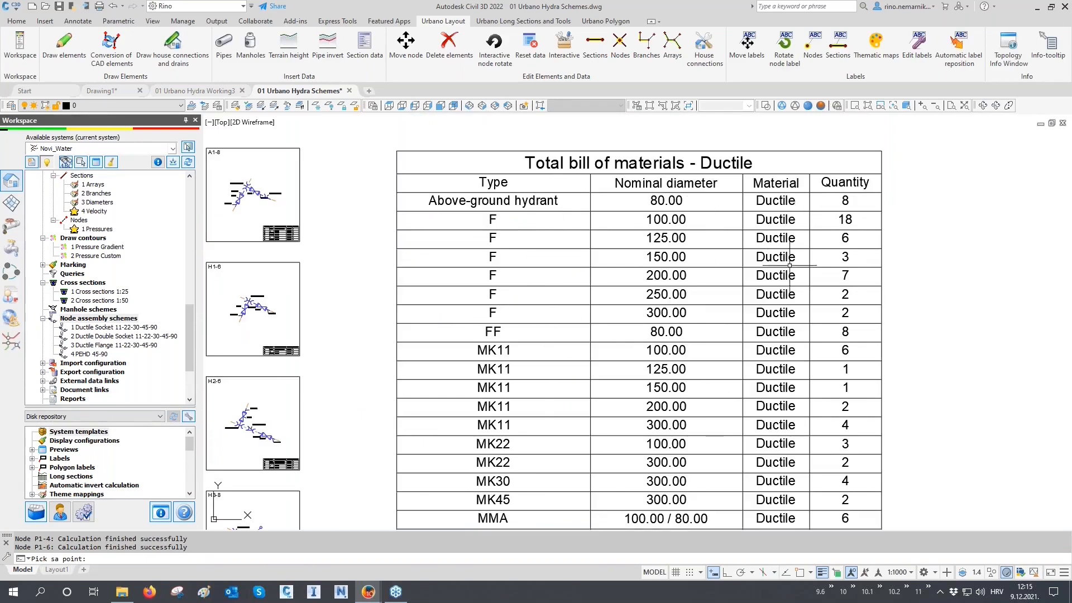
scroll(823, 257, down, 2)
middle_drag(819, 386, 819, 315)
middle_drag(809, 441, 794, 445)
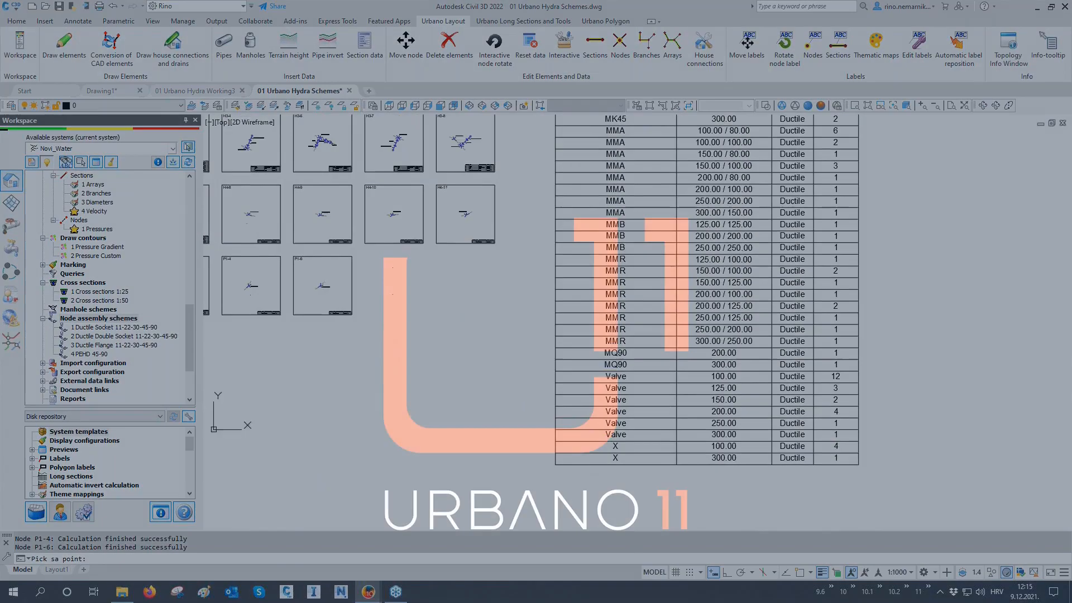